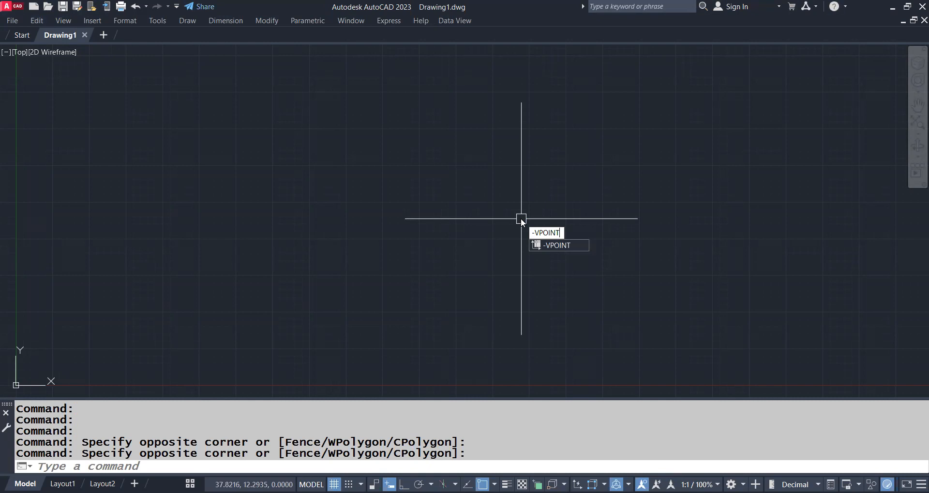
- Set the view point to 1,1,1 with the -VPOINT command
key(Return)
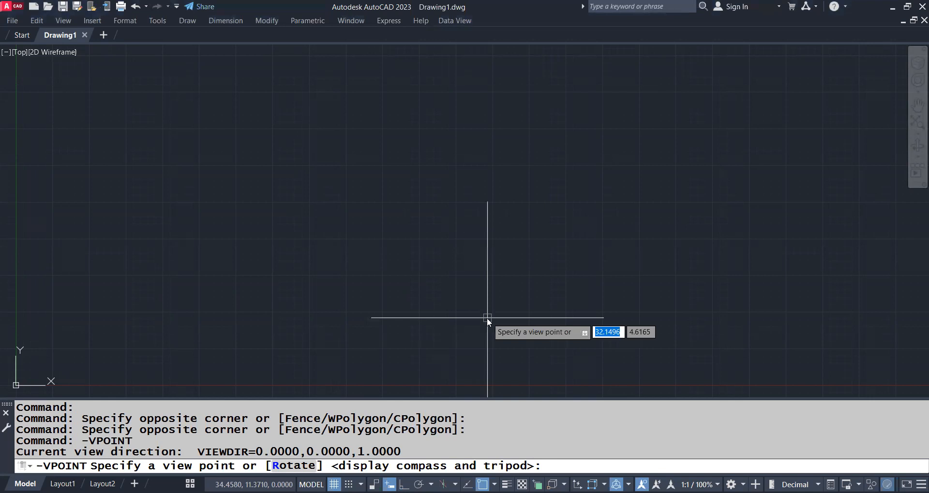
text(1,1,1)
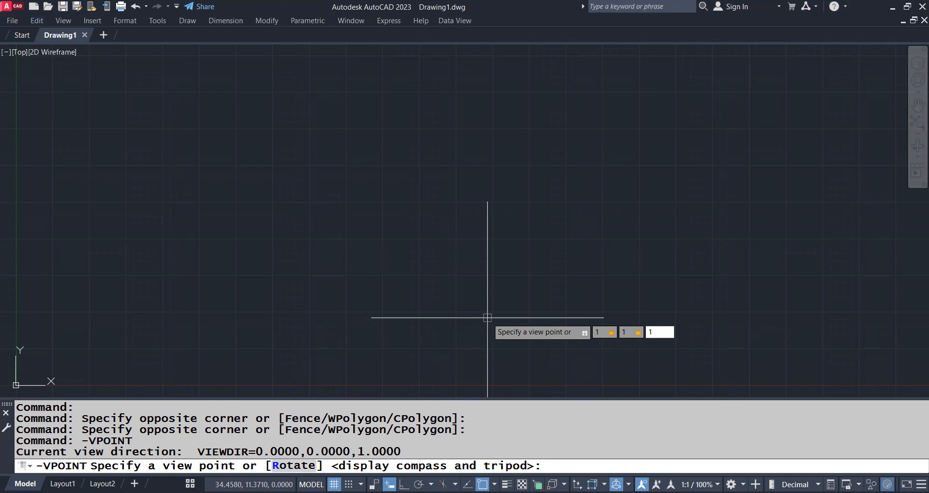
key(Return)
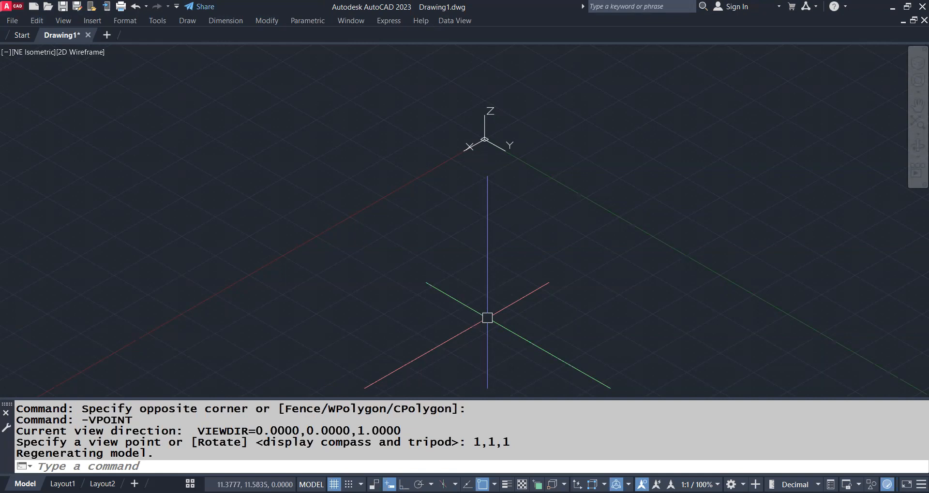
- Set the view point to 0,0,0 with the -VPOINT command
text(-vpoint)
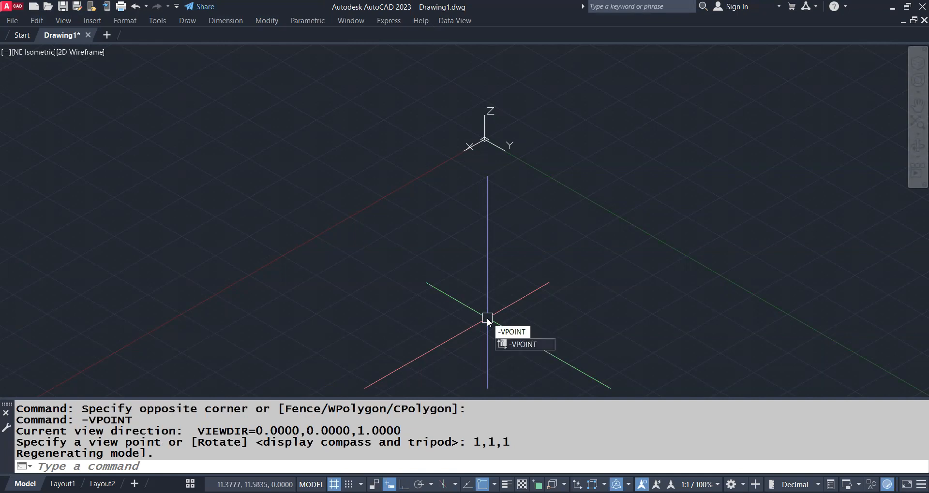
key(Return)
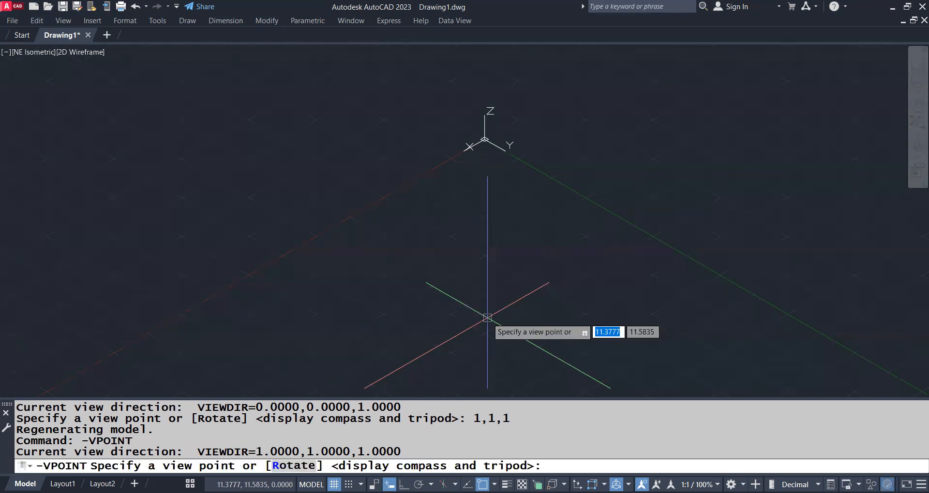
text(0)
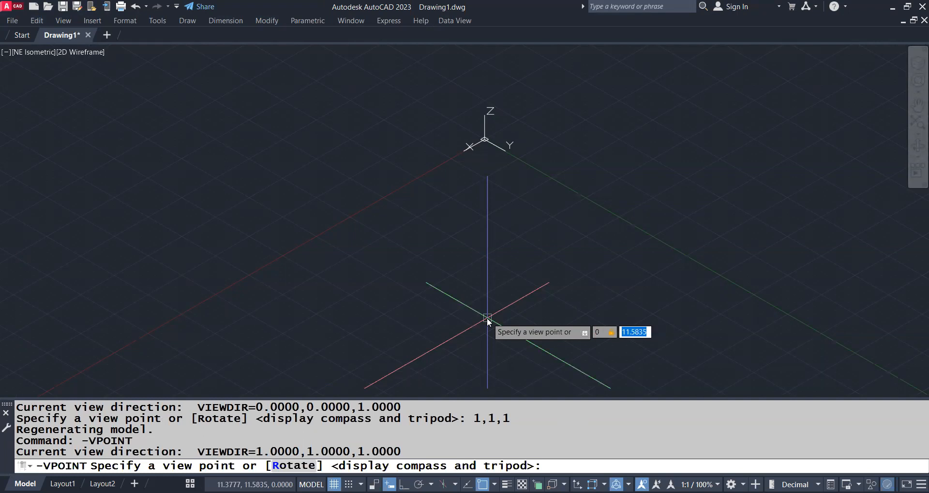
text(,0,0)
key(Return)
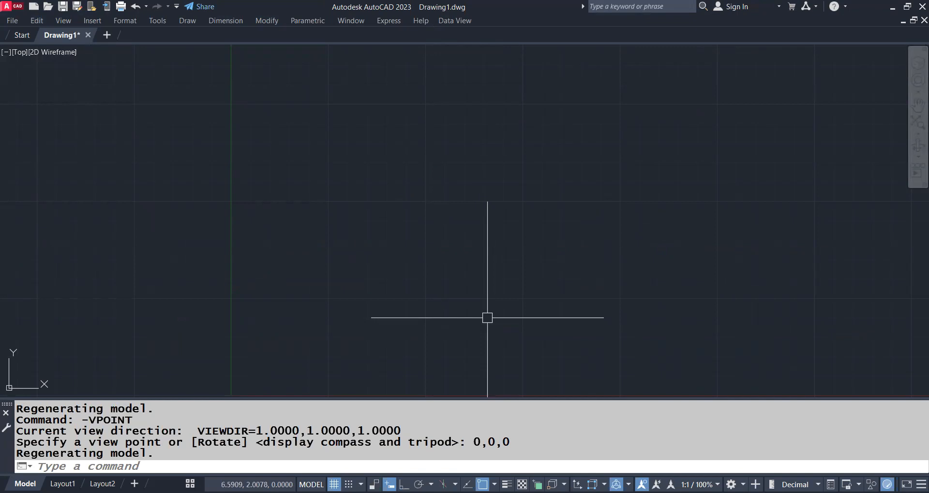
- Switch the model to the front view with the -VIEW command
text(-Vioe\)
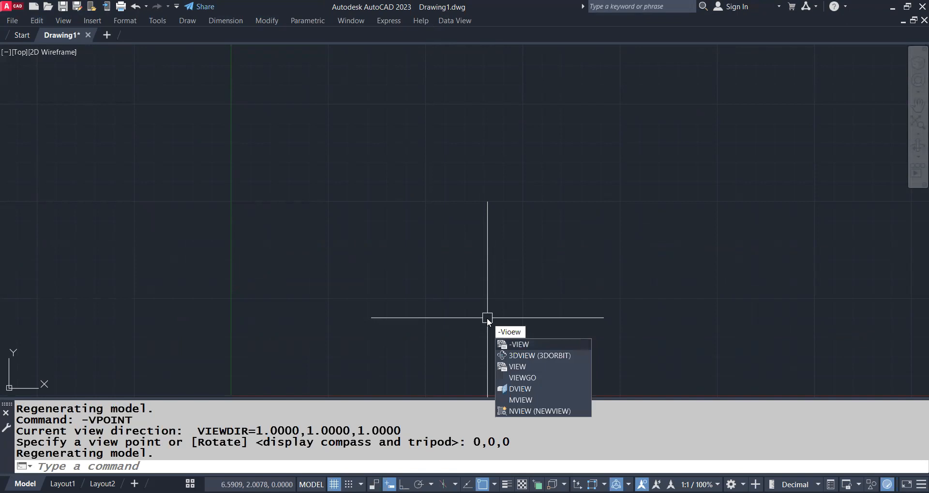
key(BackSpace)
key(BackSpace)
key(BackSpace)
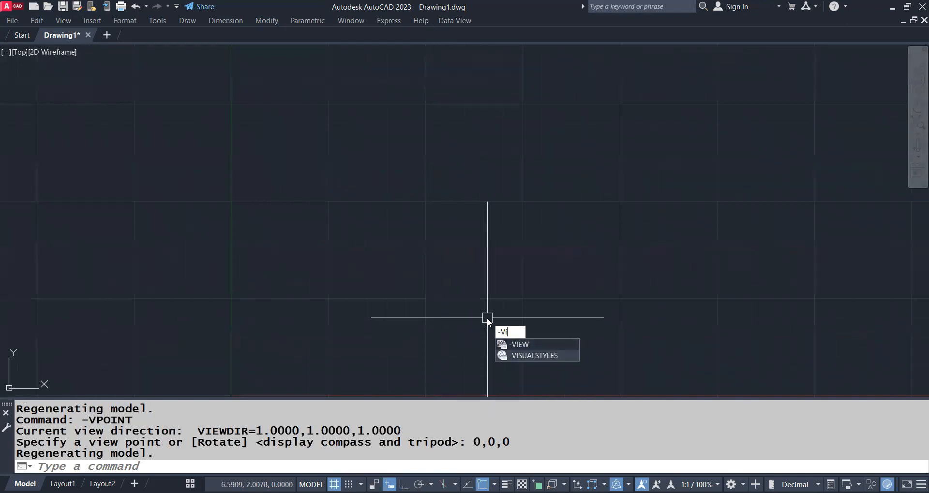
text(EW)
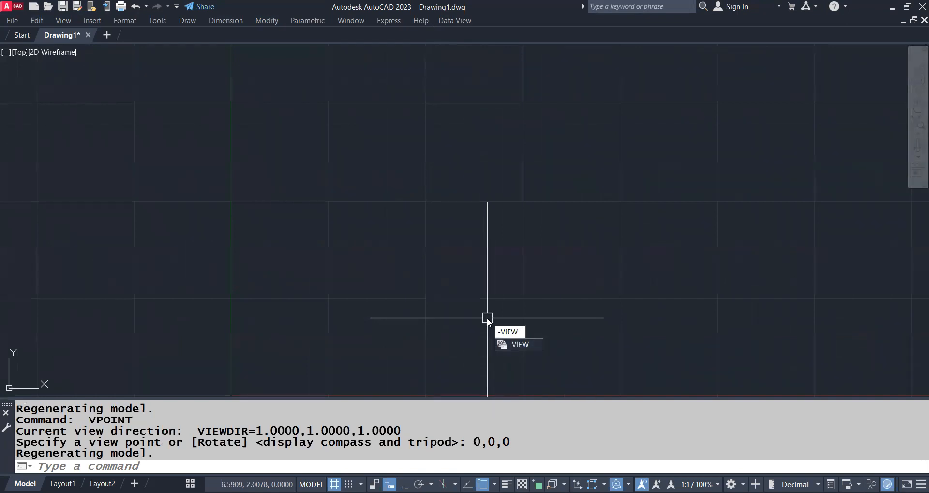
key(Return)
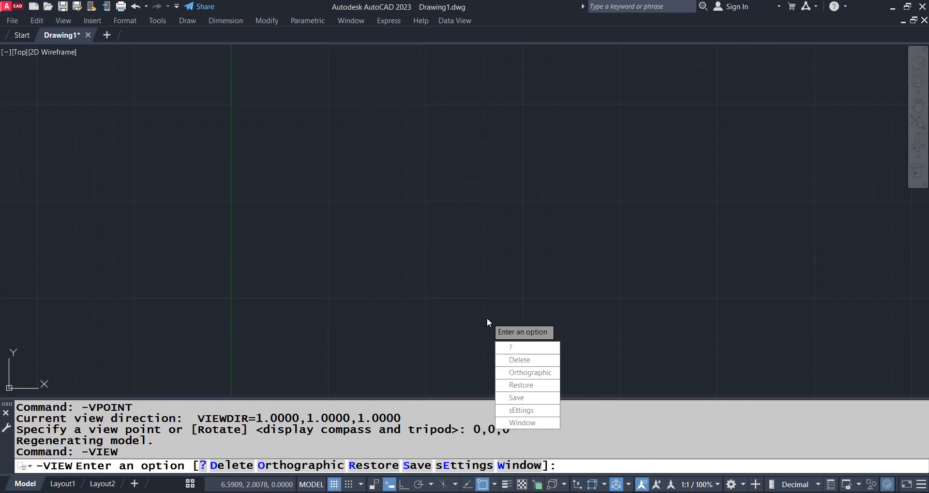
text(front)
key(Return)
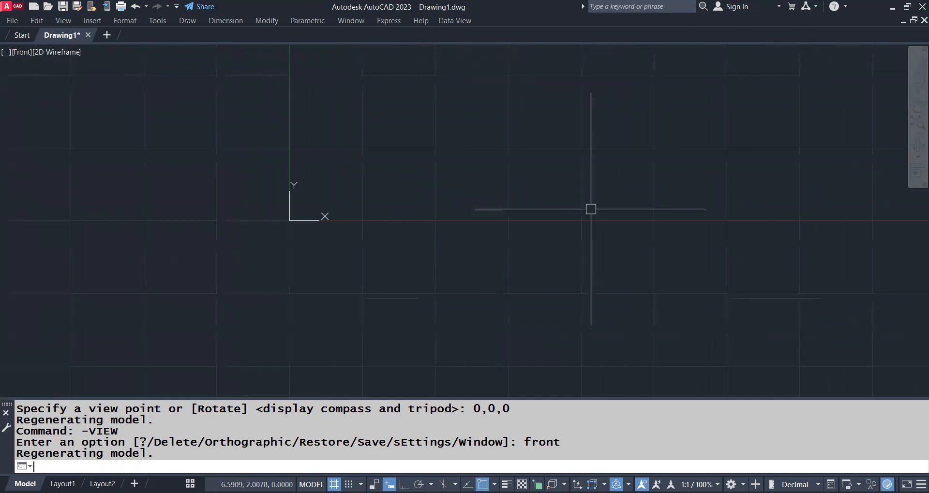
- Repeat the -VIEW command with the sw option for the southwest isometric view
key(Return)
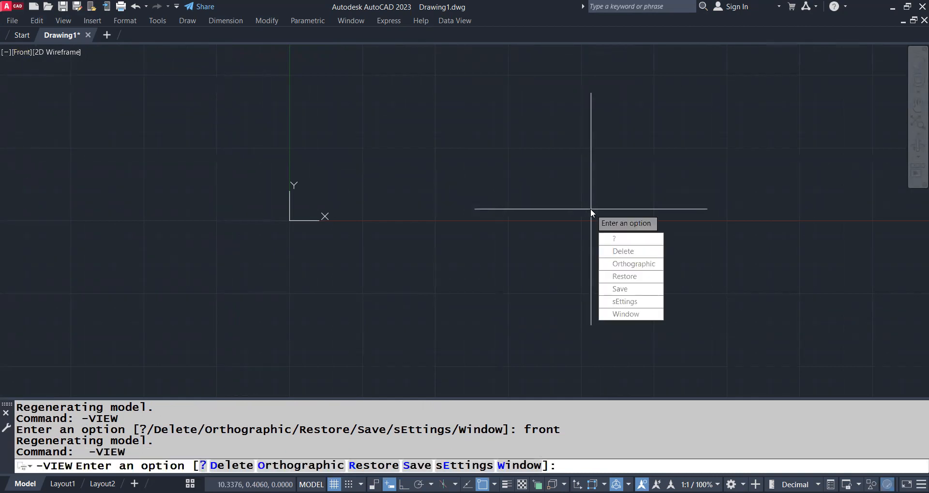
text(sw)
key(Return)
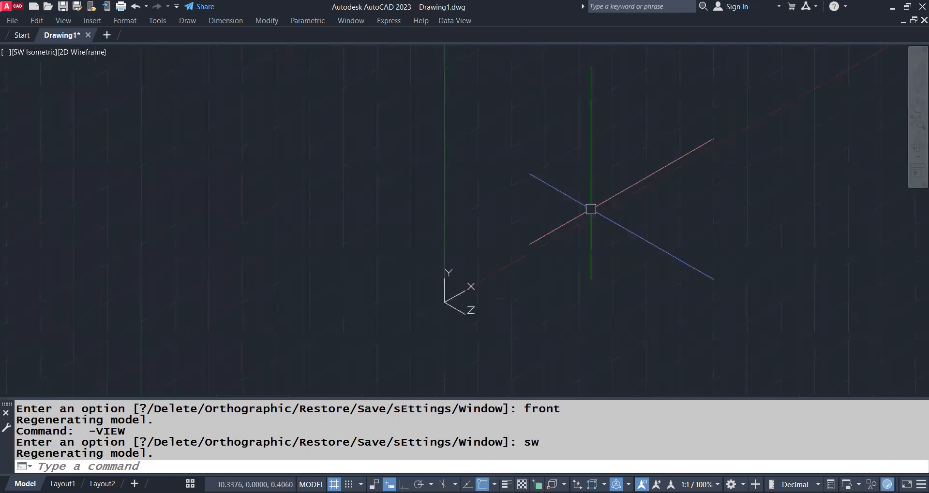
middle_drag(550, 249, 583, 266)
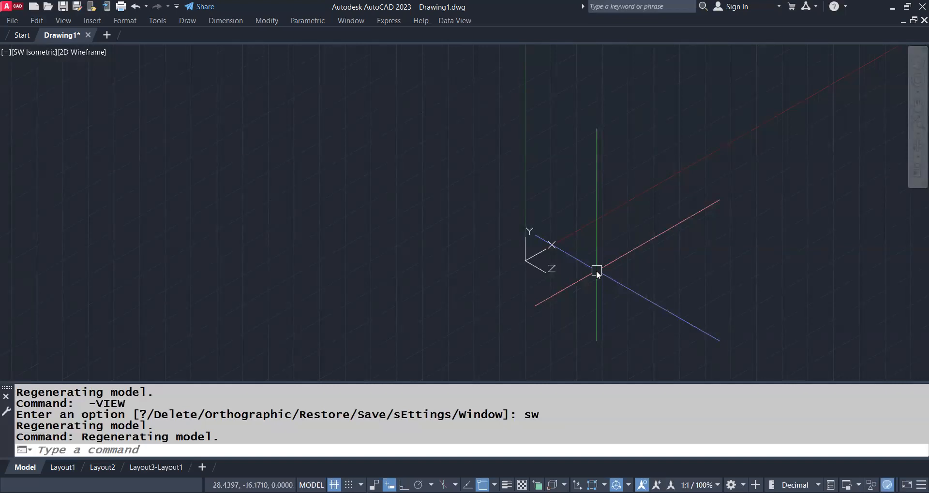
- Repeat the -VIEW command with the top option
key(Return)
text(top)
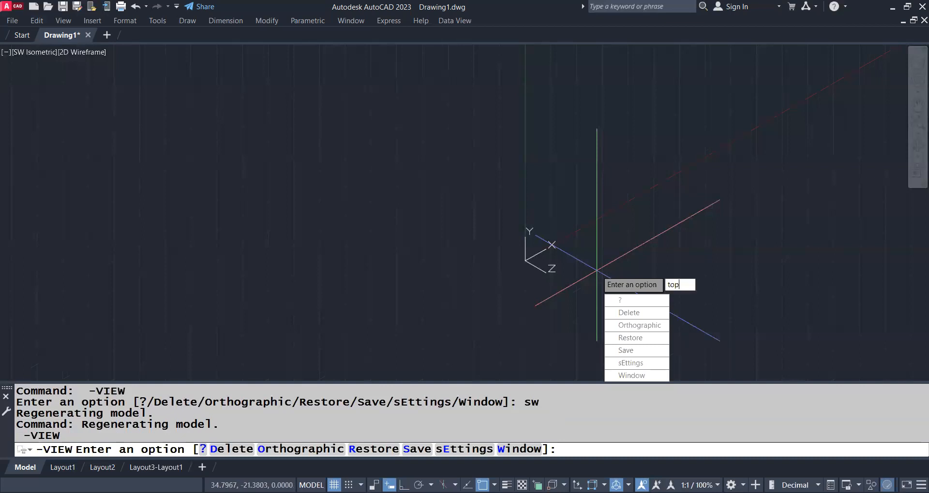
key(Return)
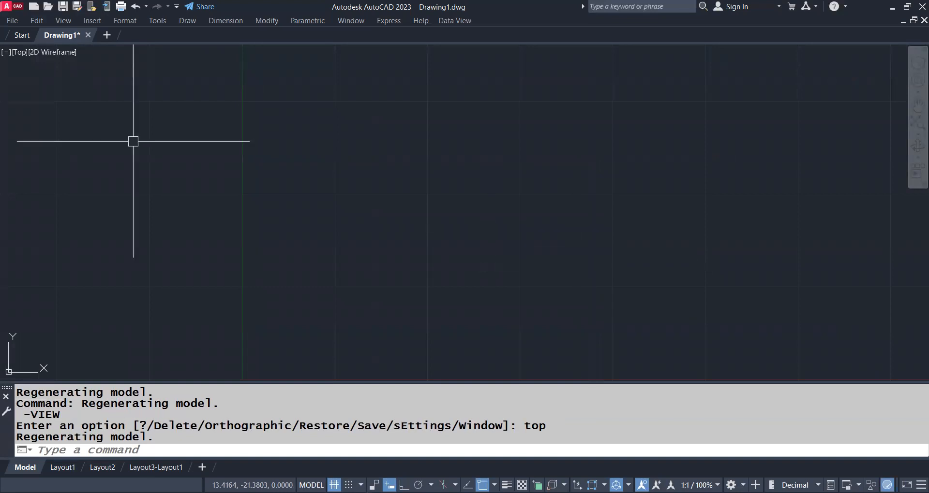
- Change the viewport to the SE Isometric preset view, followed by the SW Isometric preset view
click(20, 52)
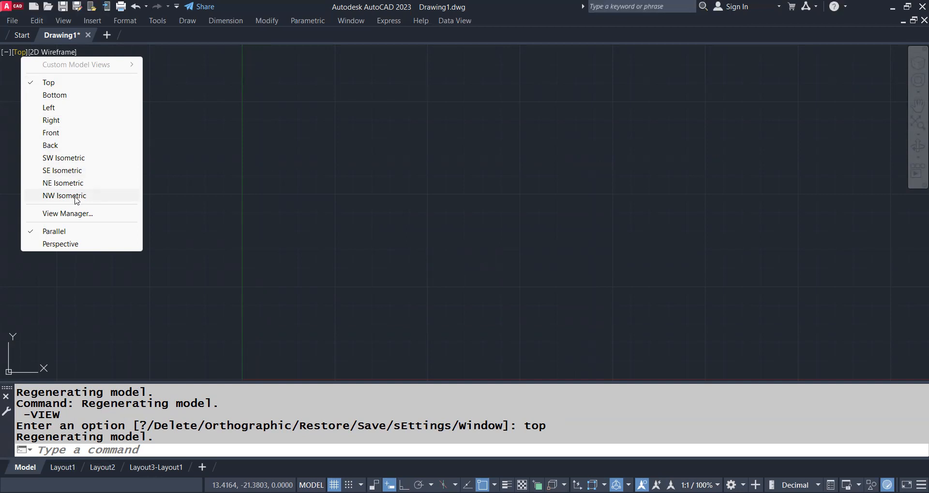
click(78, 170)
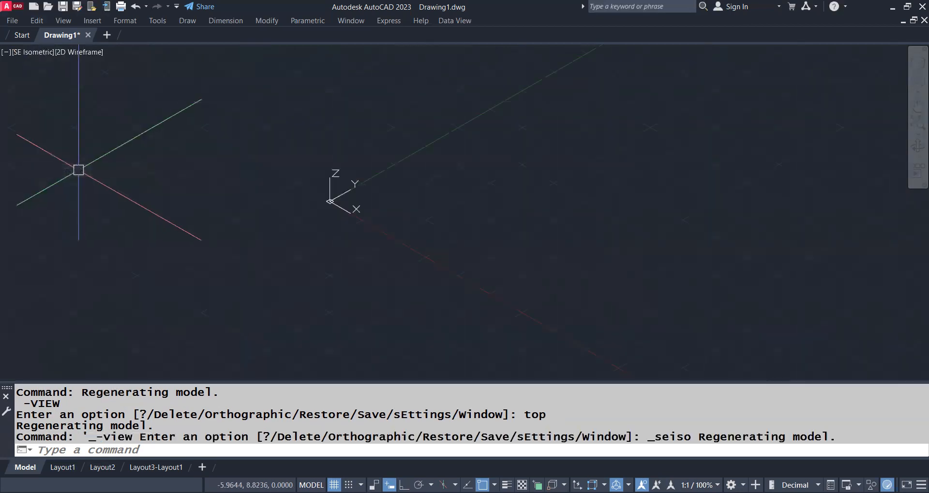
click(32, 52)
click(58, 157)
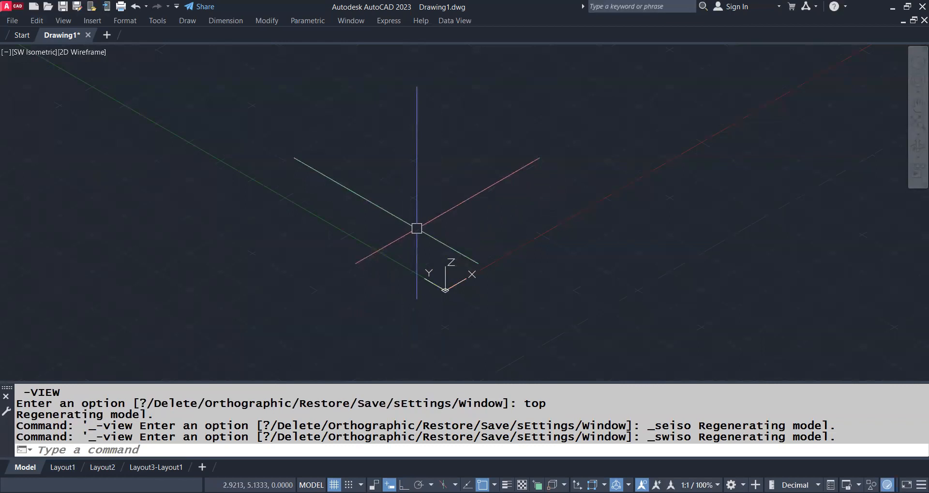
- Change the viewport to the Top preset view
click(25, 56)
click(43, 82)
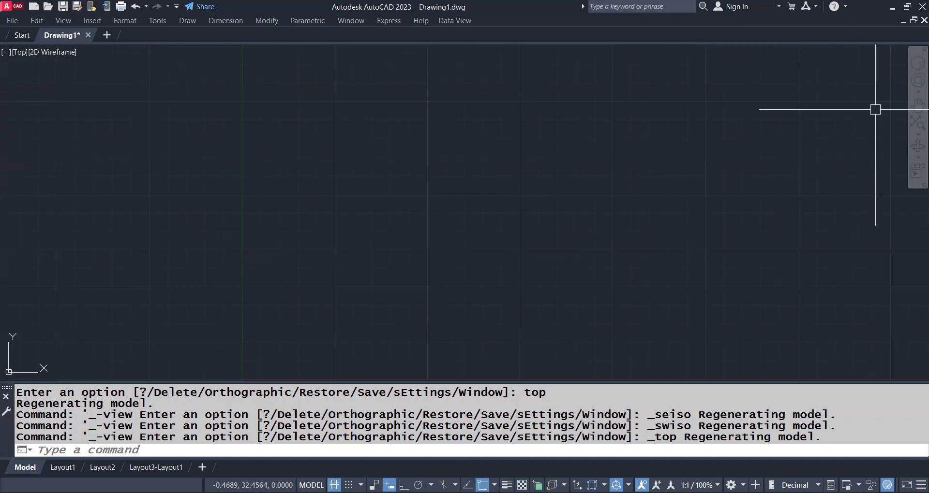
- Set the DISPLAYVIEWCUBEIN2D variable to on
text(displa)
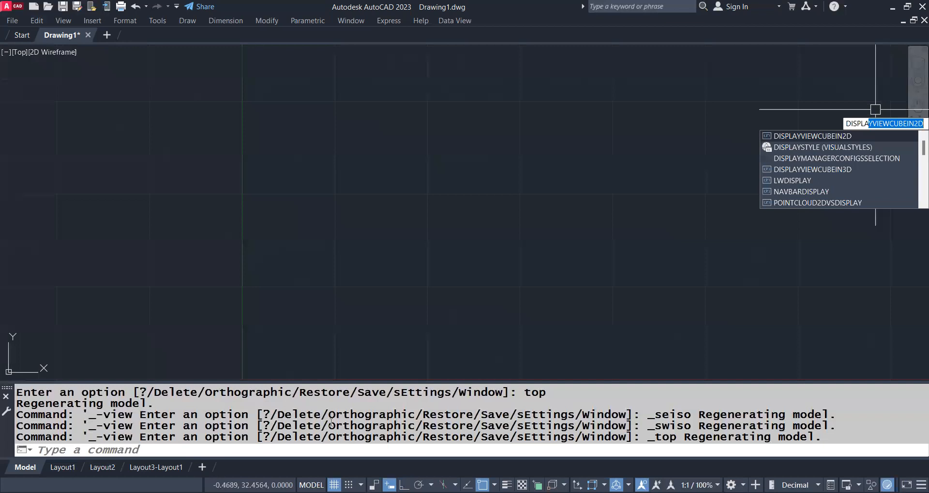
key(Return)
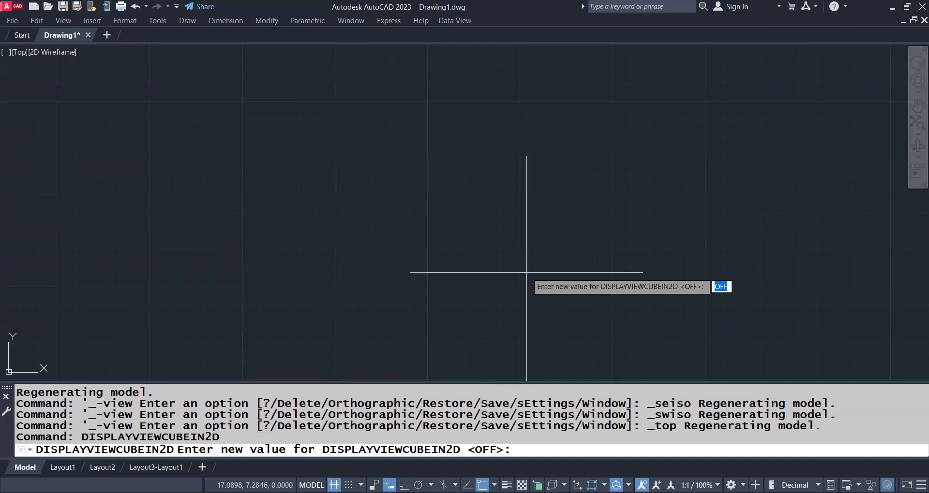
text(on)
key(Return)
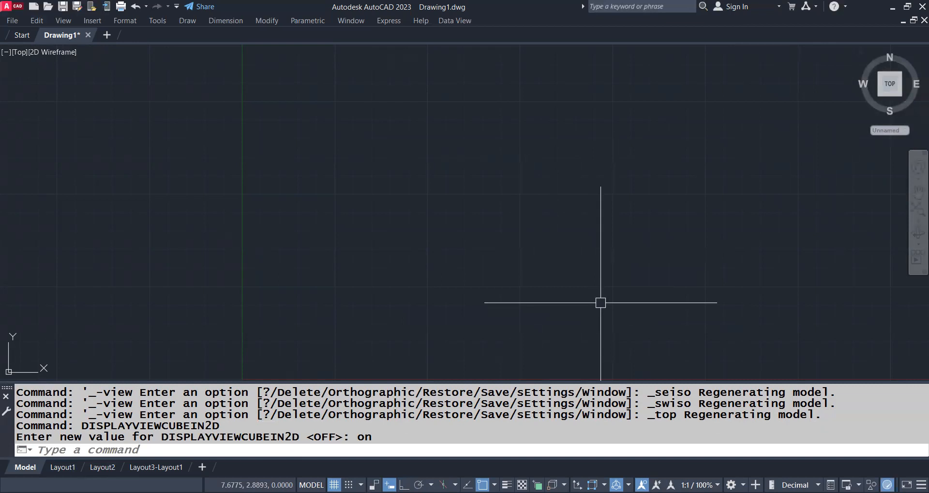
- Go to the ViewCube's home view, and return to the current UCS's plan view with the PLAN command
click(860, 52)
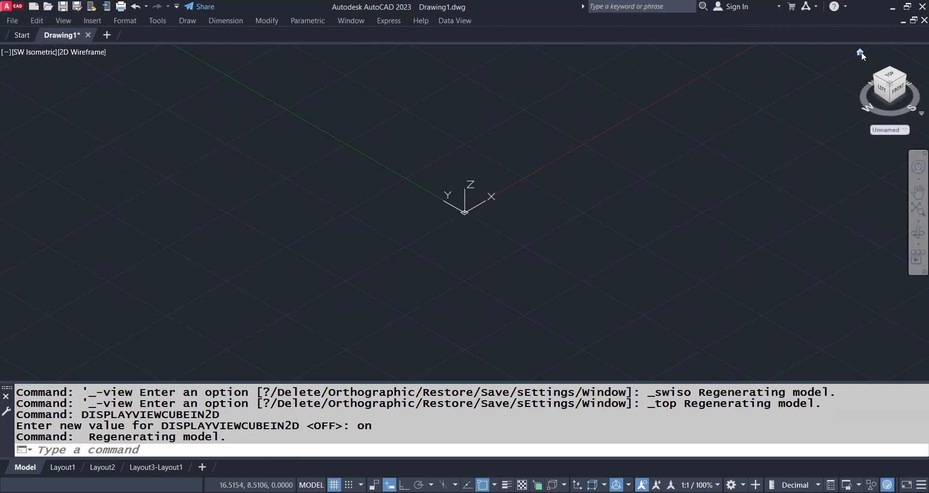
text(PLAN)
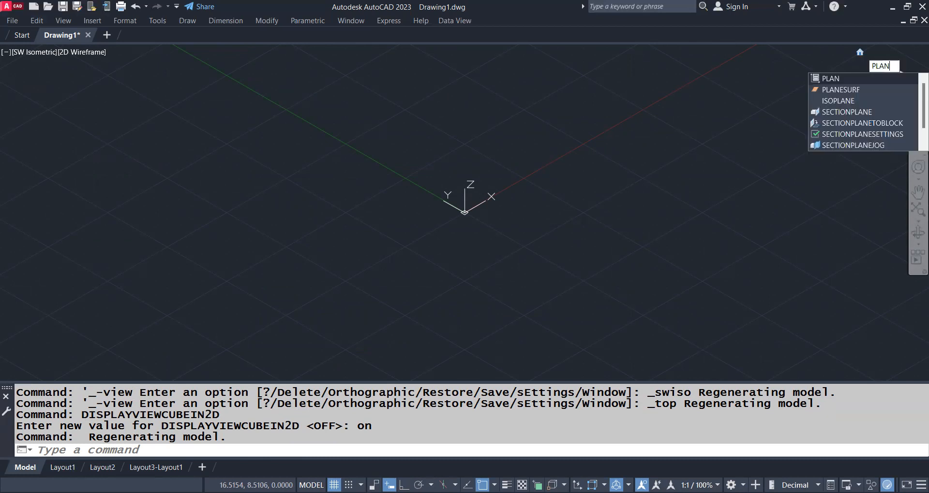
key(Return)
key(Return)
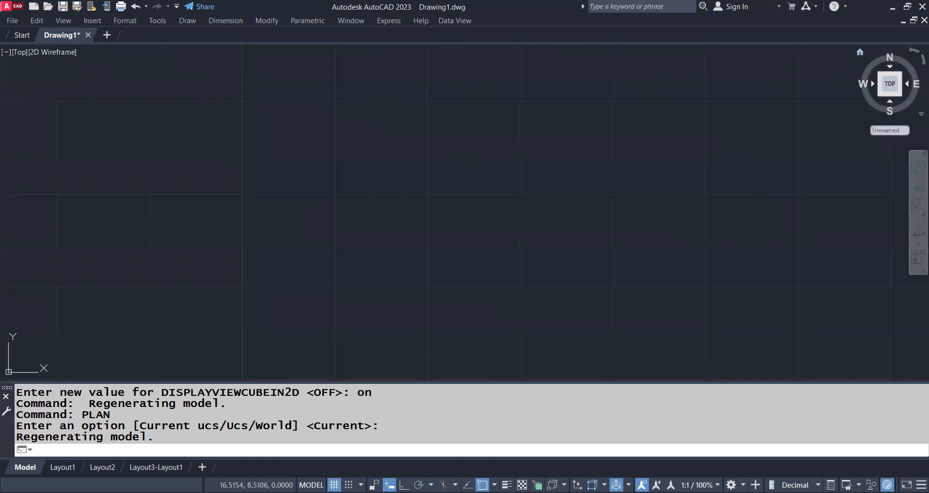
- Restore the ViewCube's home view and draw an upright solid box near the origin with the BOX command
click(859, 52)
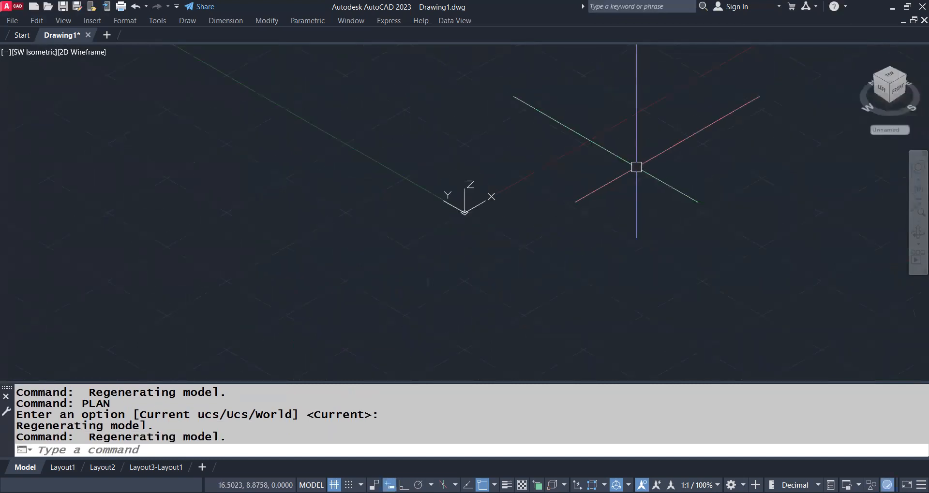
scroll(474, 155, up, 2)
middle_drag(454, 149, 464, 193)
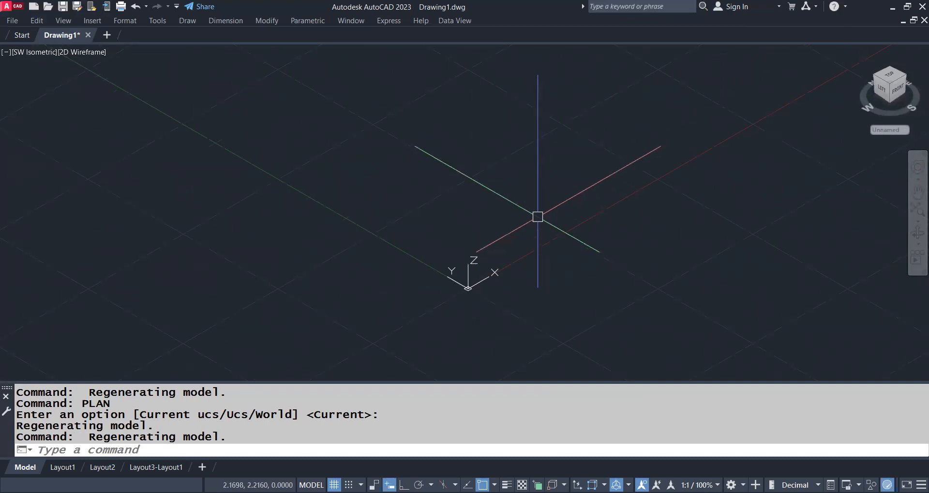
text(BOX)
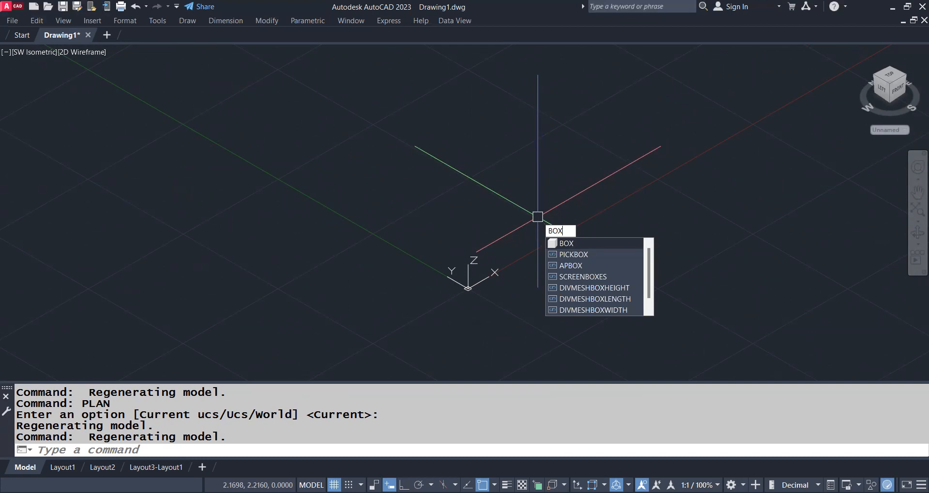
key(Return)
click(396, 239)
click(511, 82)
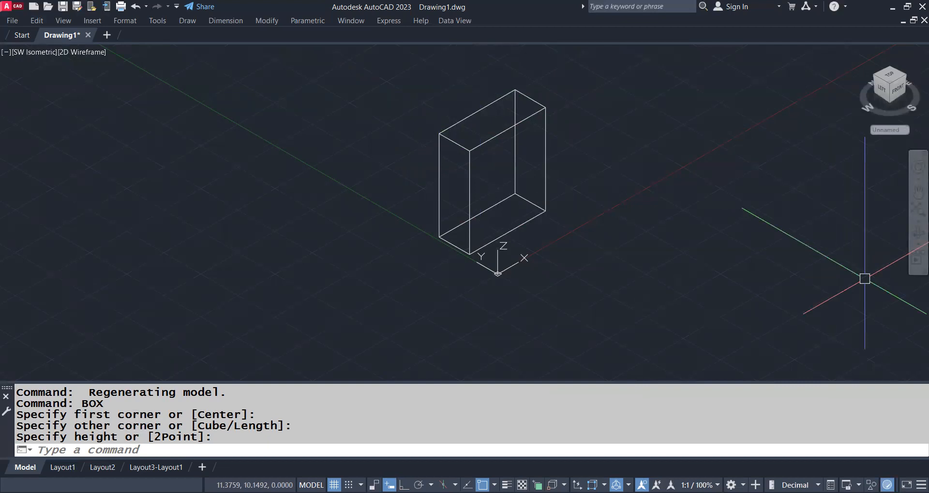
- Shade the box with the SHADE command, and set the visual style back to 2dwireframe with VSCURRENT
text(shade)
key(Return)
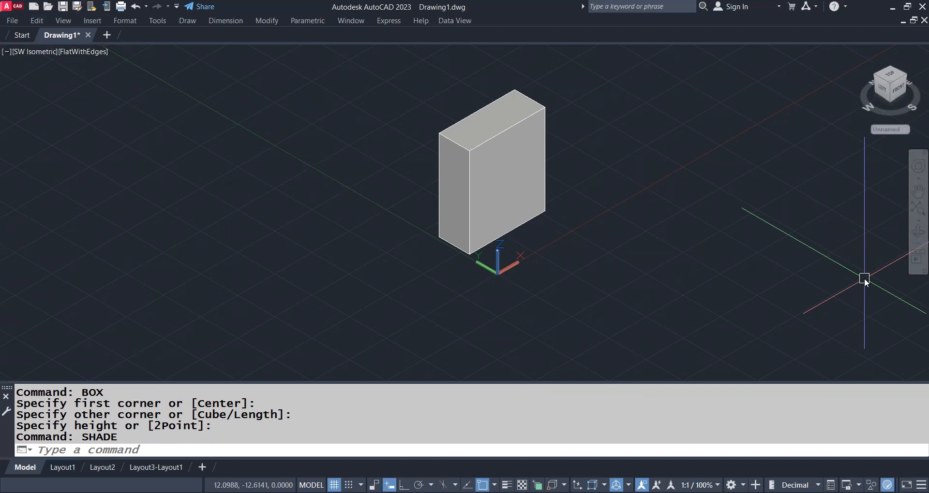
text(vs)
key(Return)
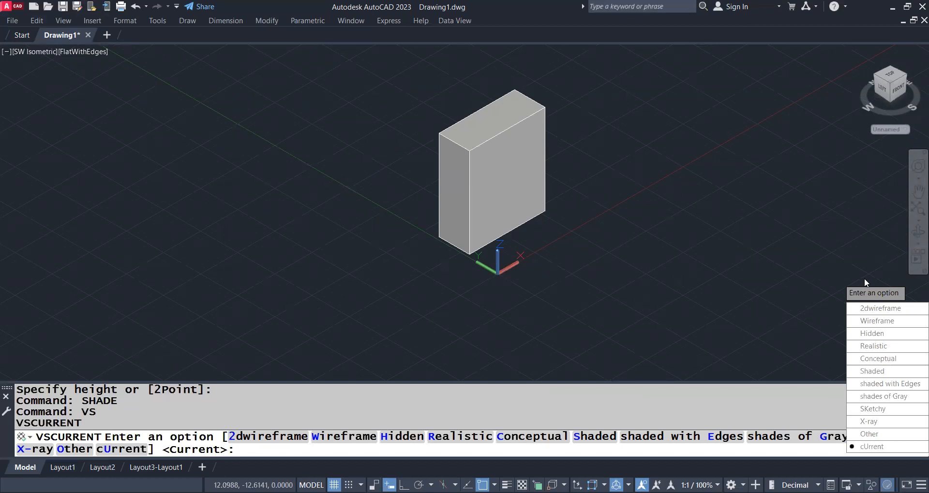
click(874, 309)
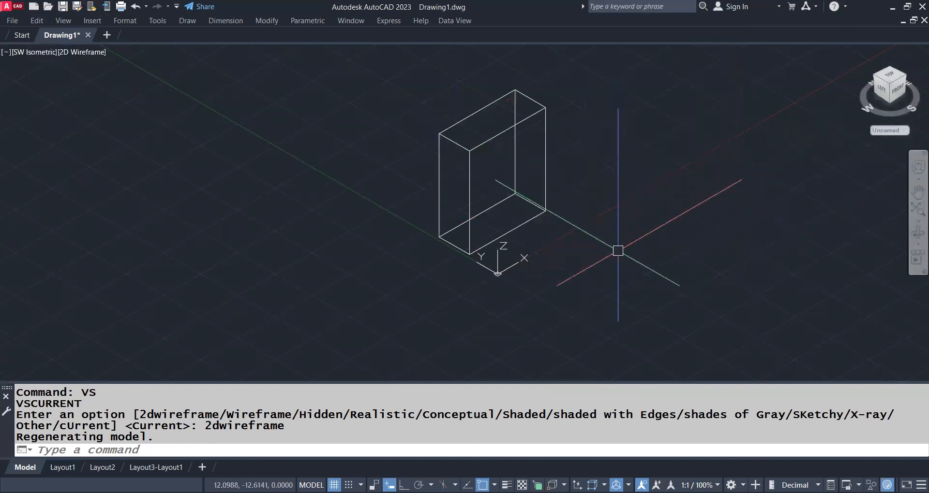
- Draw a second, larger solid box beside the first with the BOX command, and shade the model with the SHADE command
text(B)
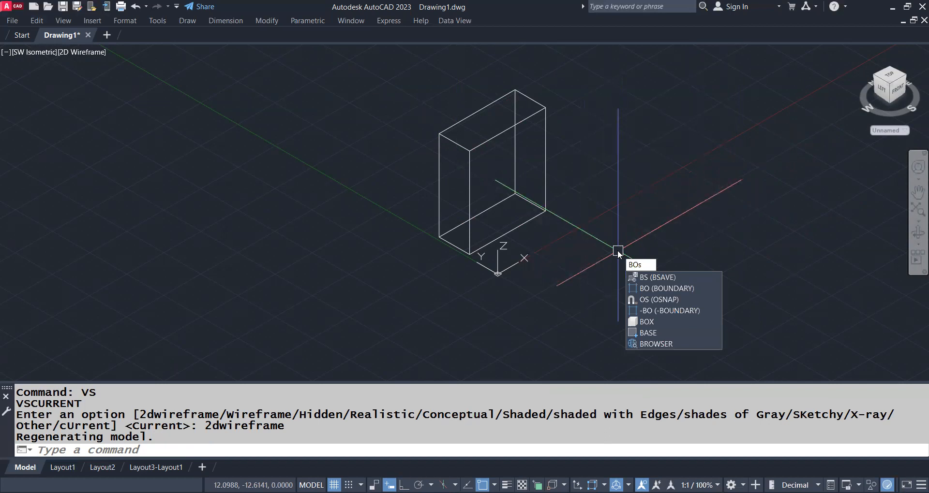
text(OX)
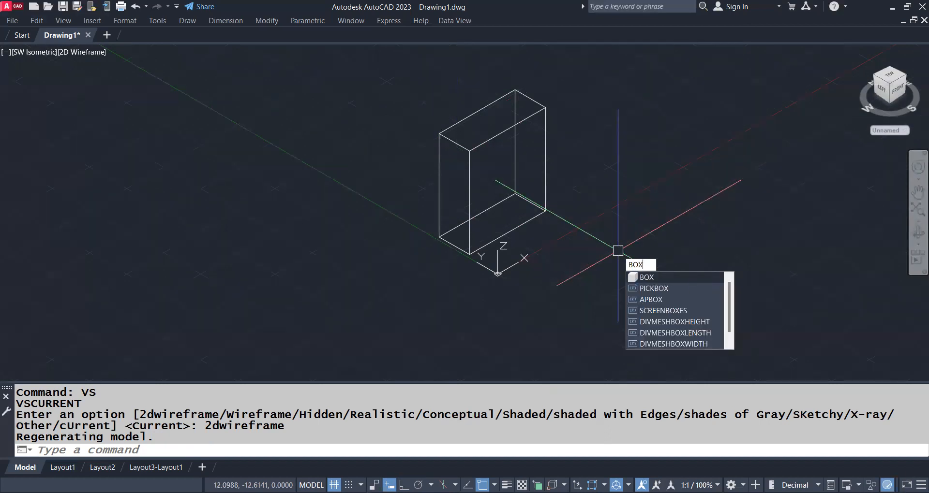
key(Return)
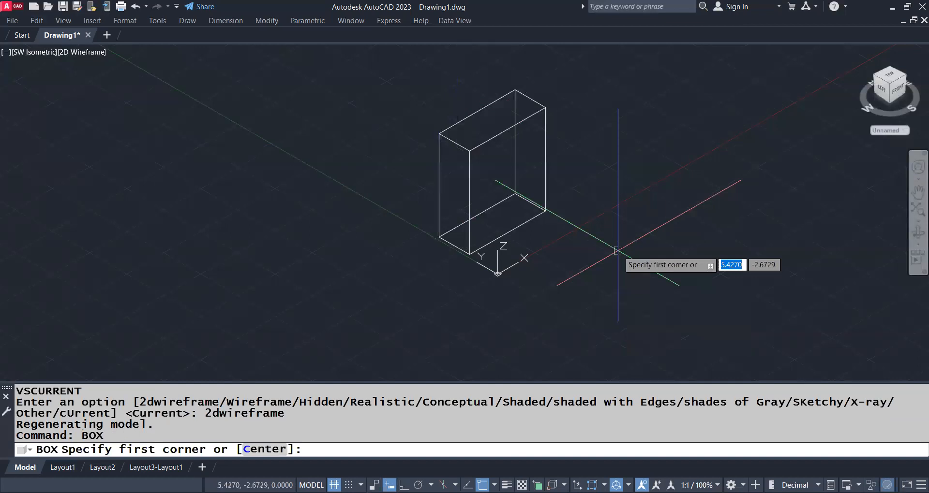
middle_drag(617, 251, 576, 265)
click(554, 262)
click(801, 259)
click(784, 112)
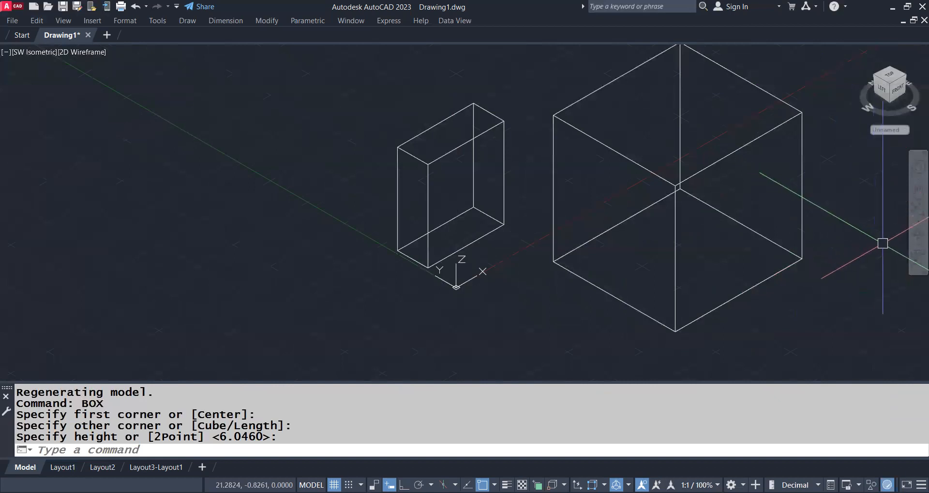
text(shade)
key(Return)
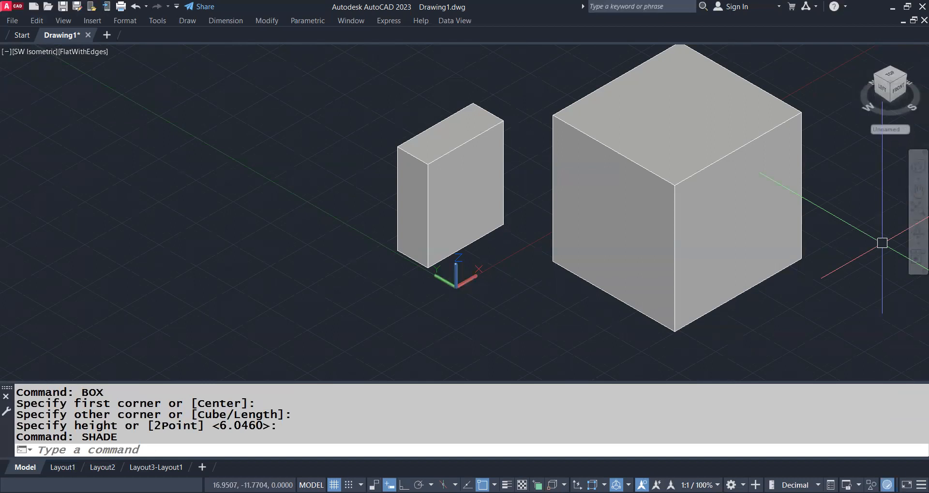
- Delete both solid boxes
click(689, 208)
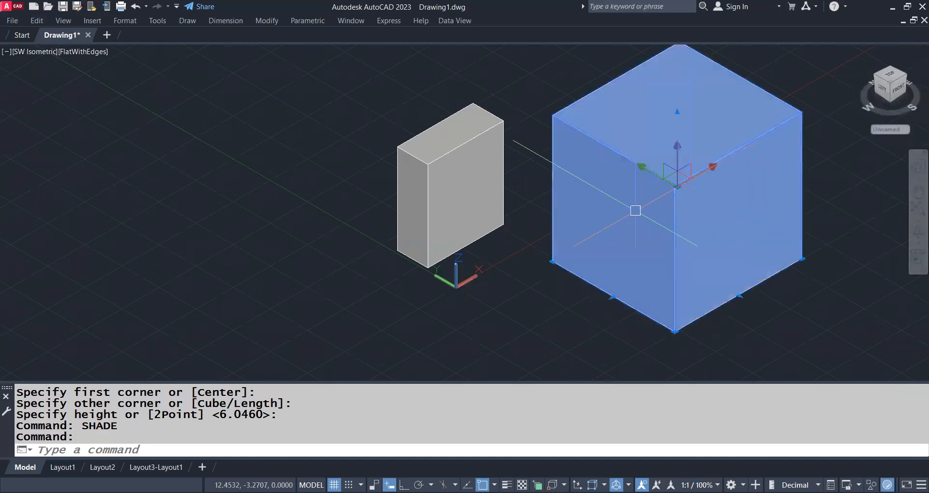
click(491, 195)
key(Delete)
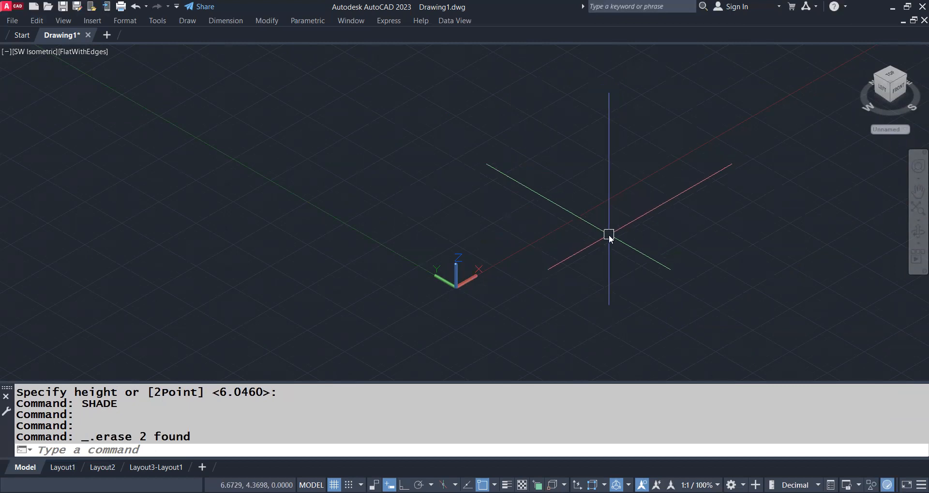
- Return to the current UCS's plan view with the PLAN command
text(plan)
key(Return)
key(Return)
middle_drag(600, 167, 563, 382)
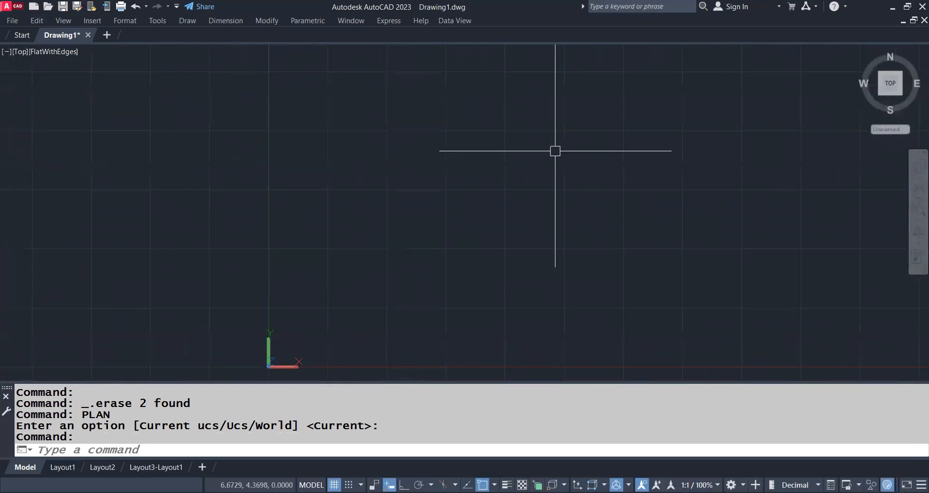
- Draw a closed, roughly square polyline outline with two rectangular notches in its east side and two in its south side
text(PL)
key(Return)
click(420, 110)
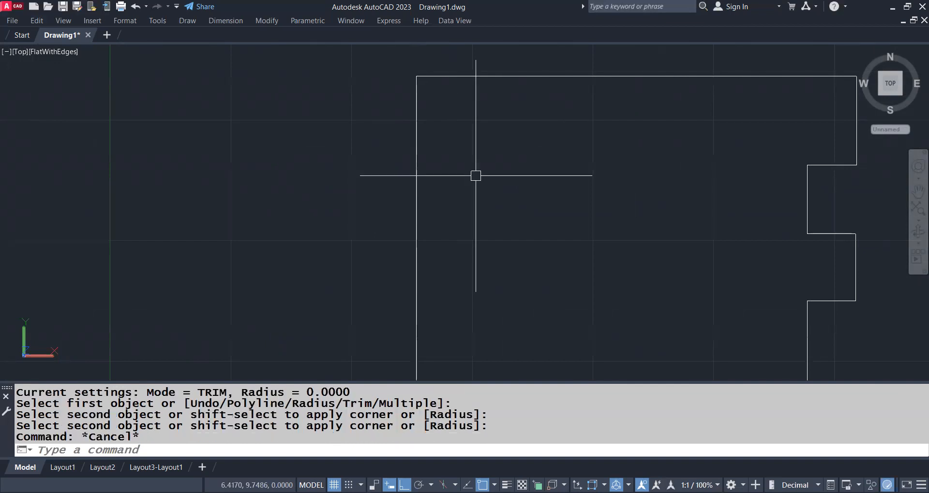
scroll(477, 174, down, 4)
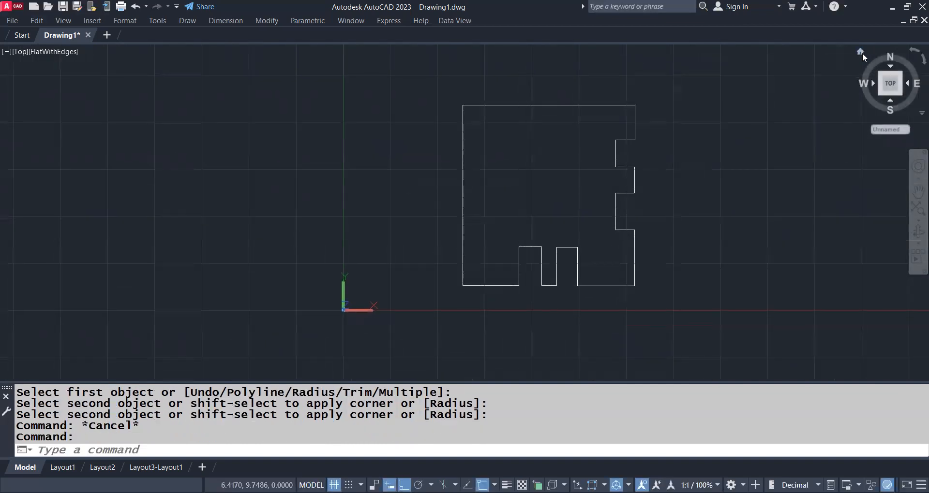
- Go to the ViewCube's home view and extrude the notched outline upward into a tall solid with the EXTRUDE command
click(861, 52)
middle_drag(452, 266, 504, 272)
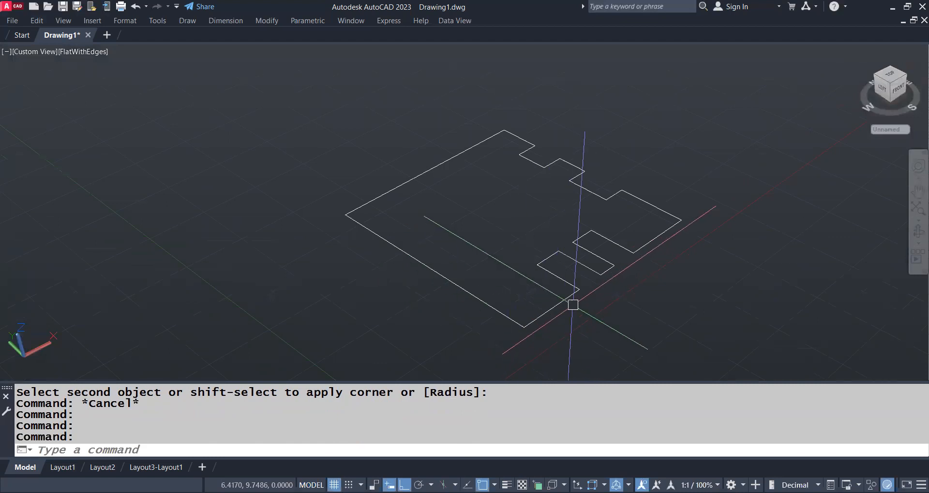
text(EXT)
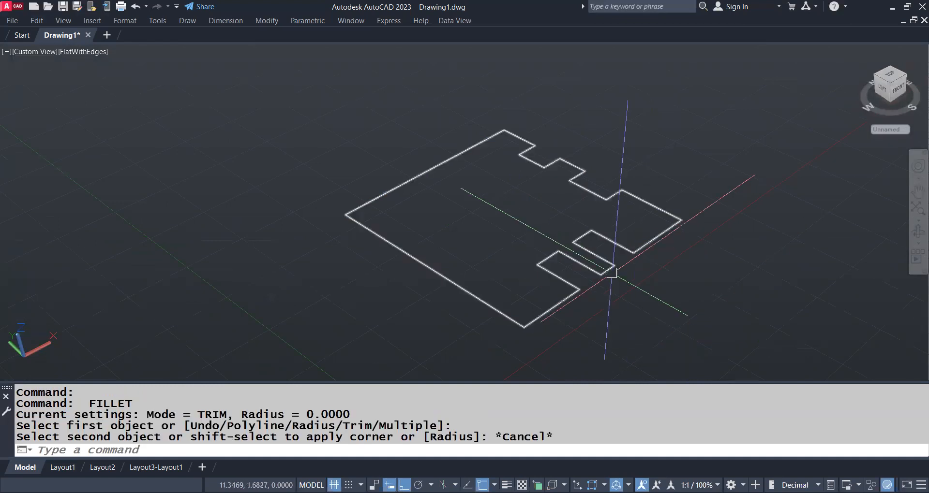
text(EXT)
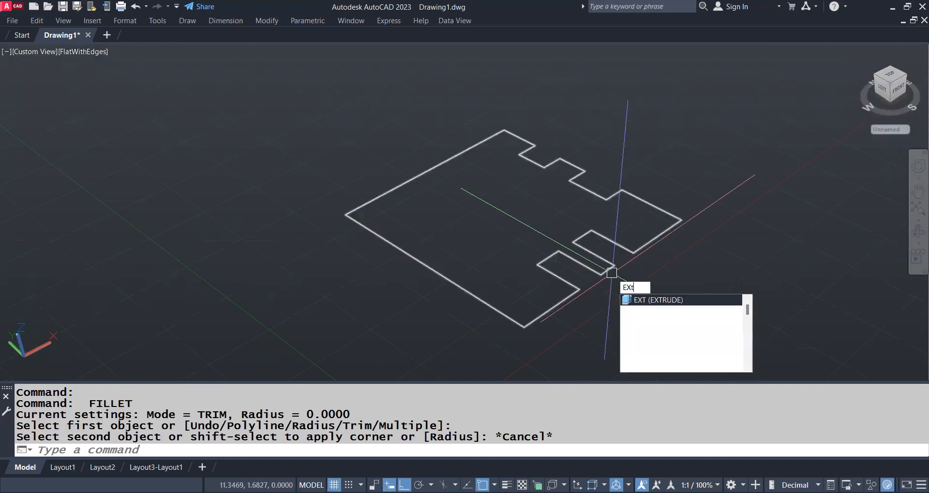
key(Return)
click(611, 273)
key(Return)
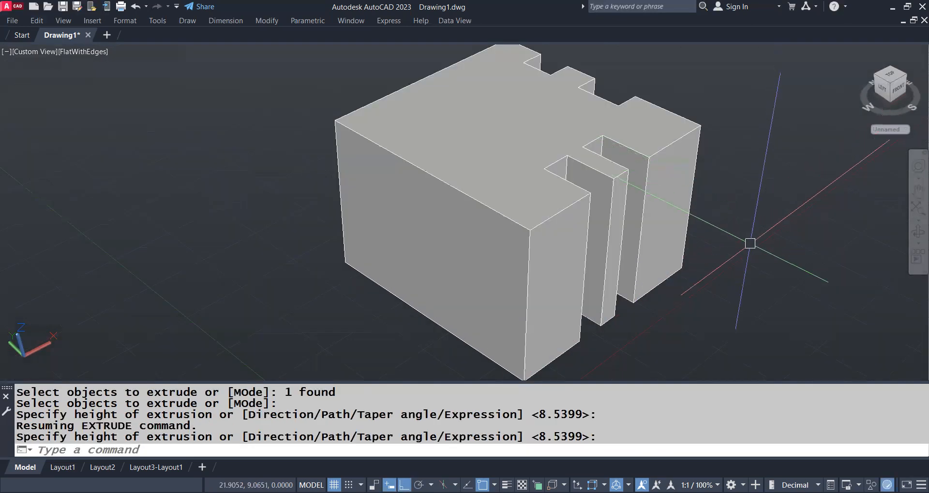
- Orbit around the extruded solid to examine its back and notched sides, using both temporary orbiting and the 3DORBIT command
middle_drag(745, 257, 738, 241)
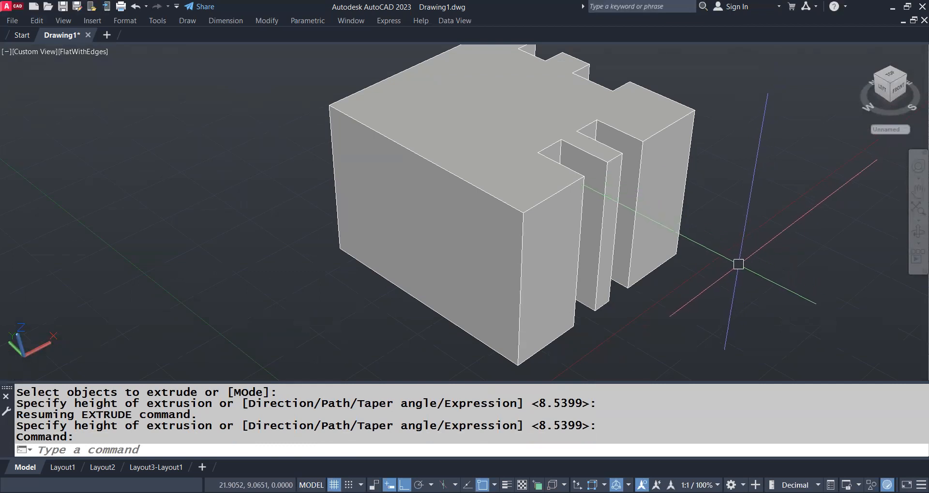
shift+middle_drag(706, 272, 577, 248)
shift+middle_drag(456, 239, 346, 247)
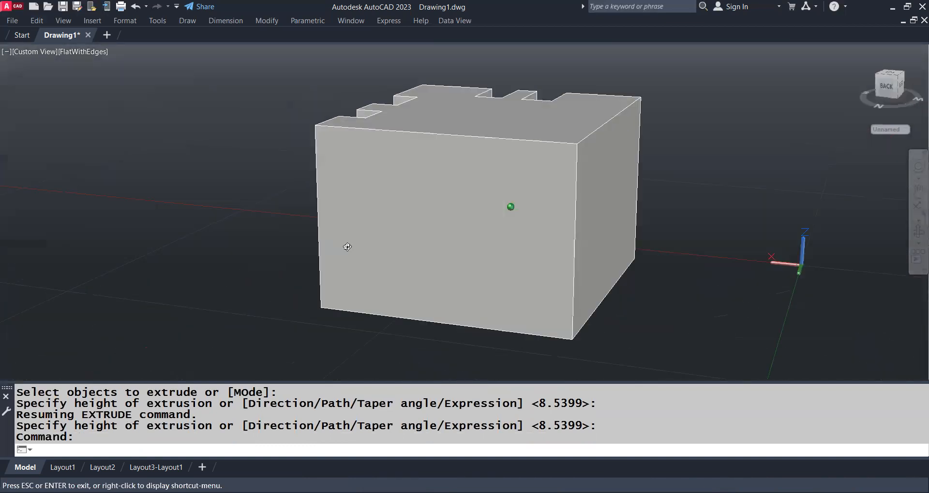
shift+middle_drag(648, 248, 697, 277)
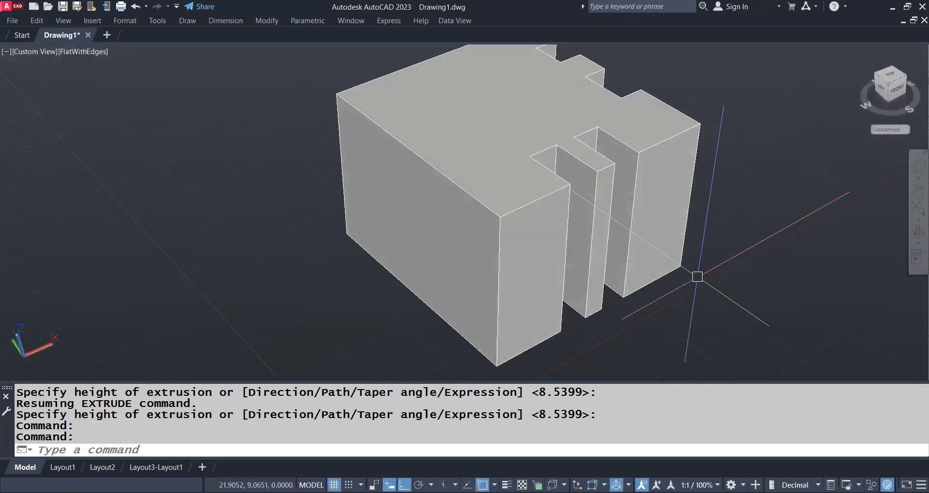
click(916, 232)
drag(750, 262, 632, 288)
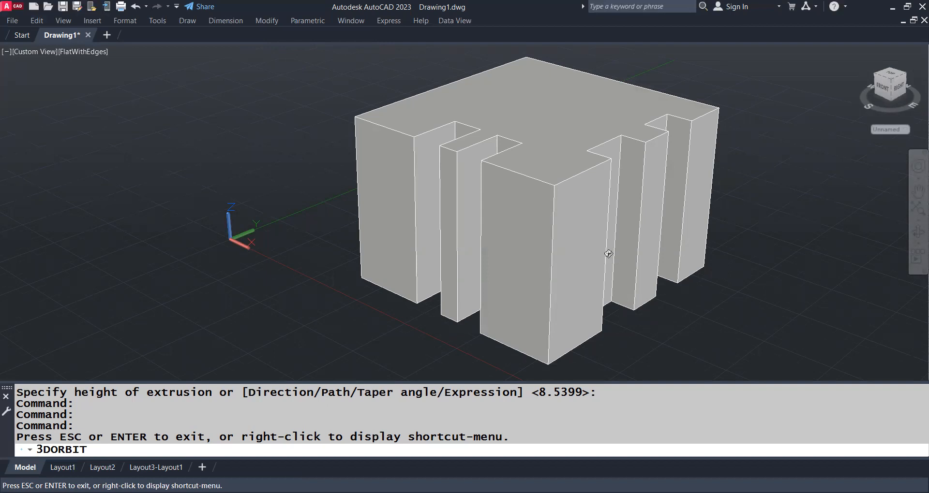
key(Escape)
- Set the view point to 0,0,1 with the -VPOINT command
text(-vpoin)
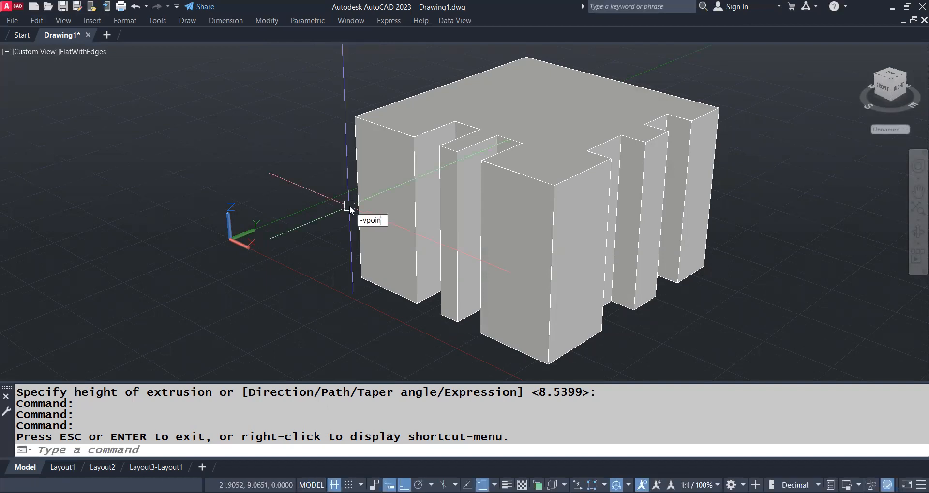
text(t)
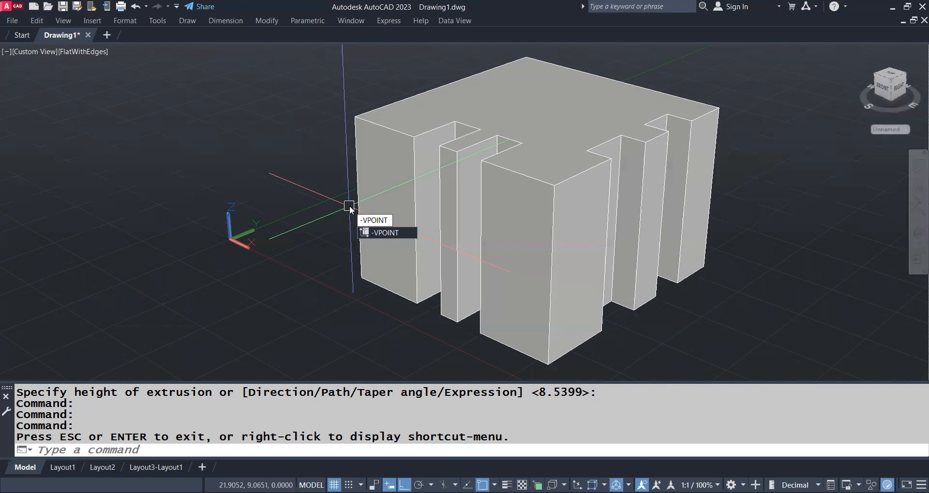
key(Return)
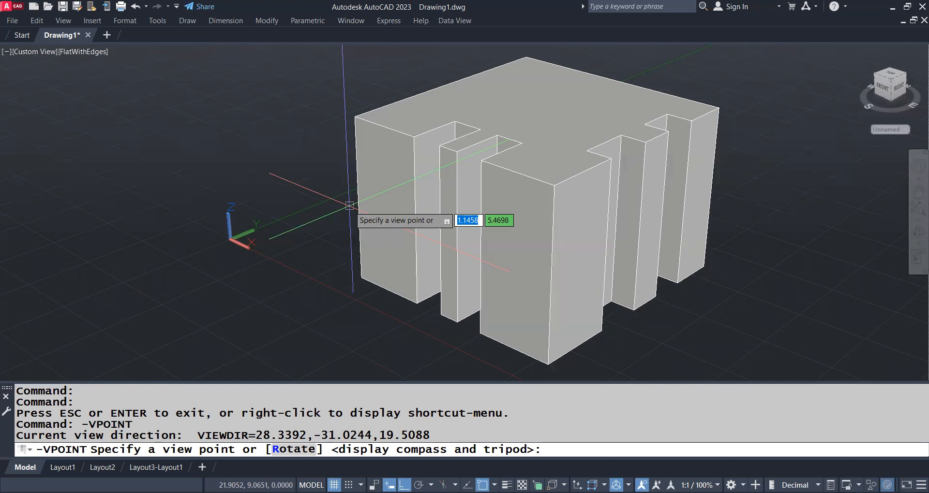
text(0,0,1)
key(Return)
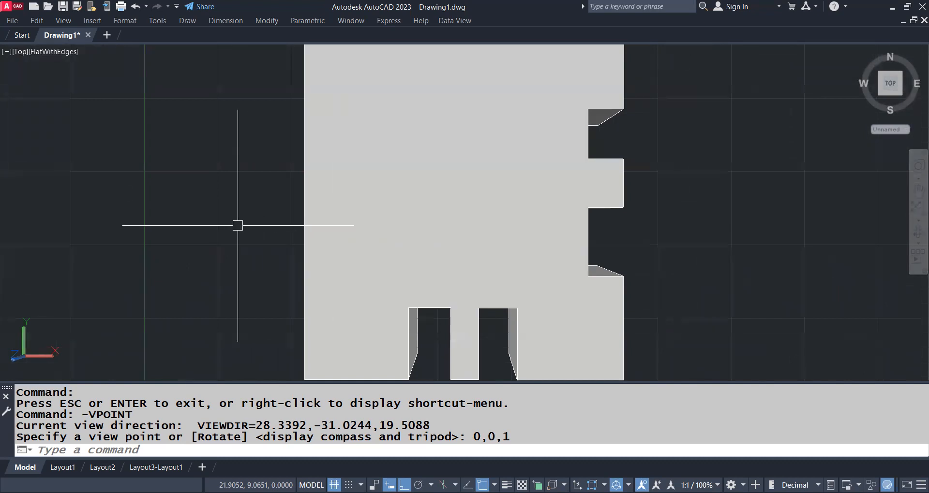
- Repeat the -VPOINT command and set the view point to 1,1,0
key(Return)
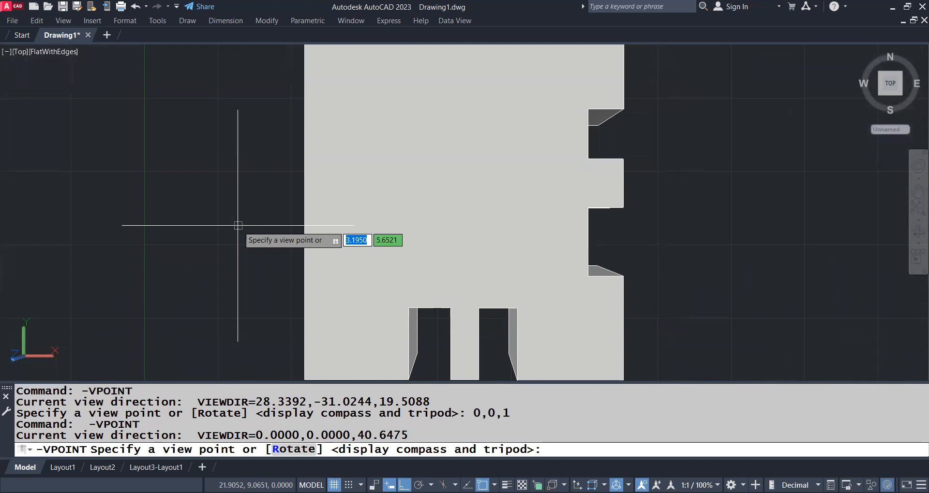
text(1,1,0)
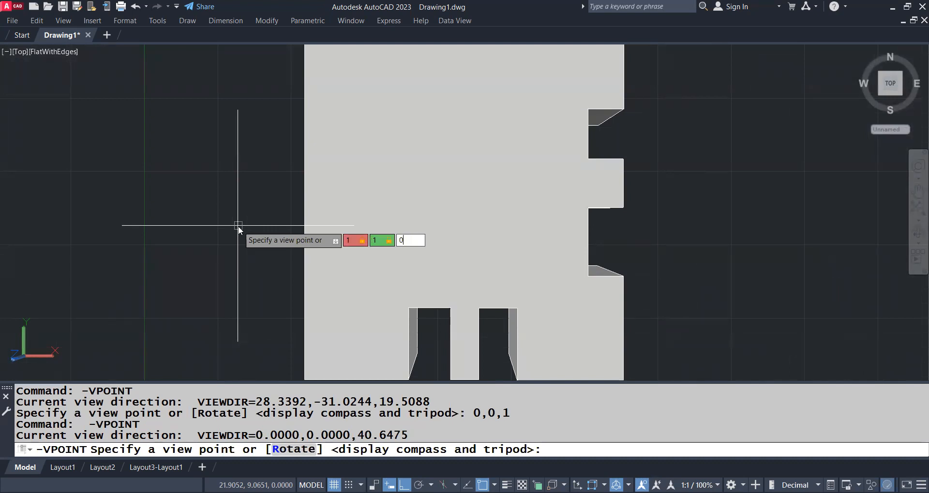
key(Return)
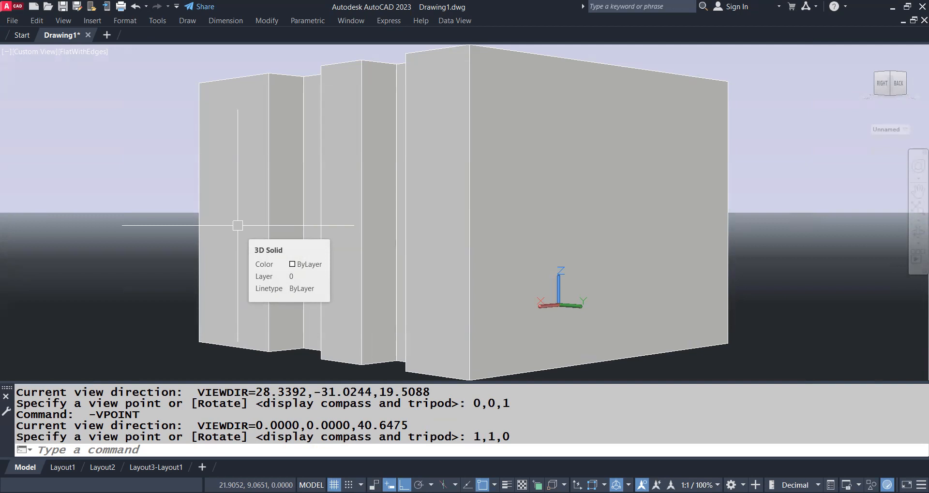
key(Return)
text(-)
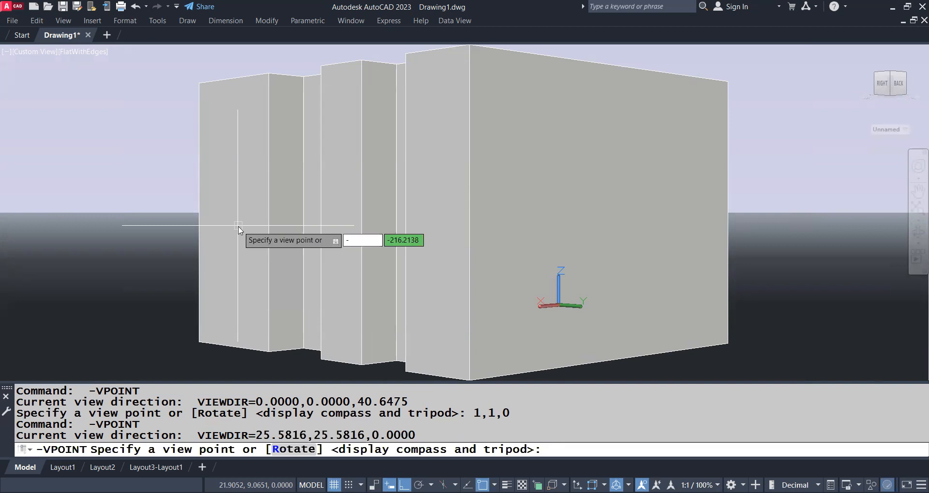
text(view)
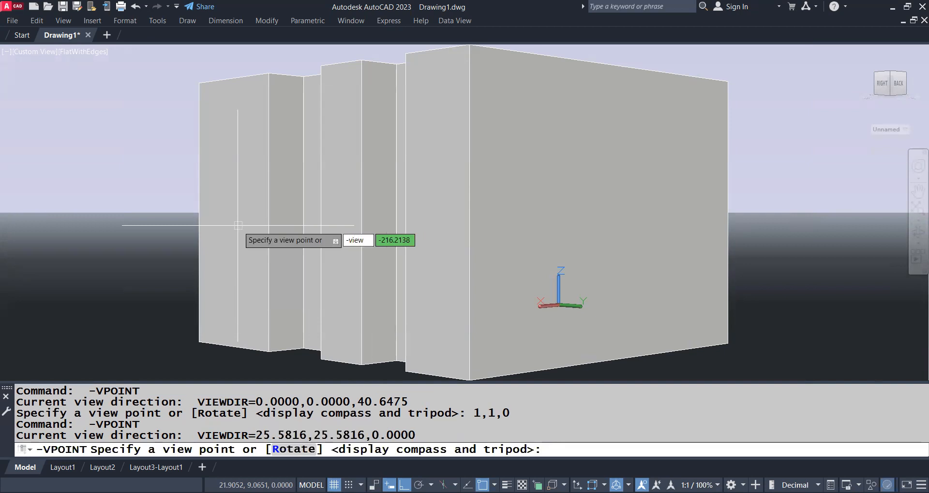
key(Return)
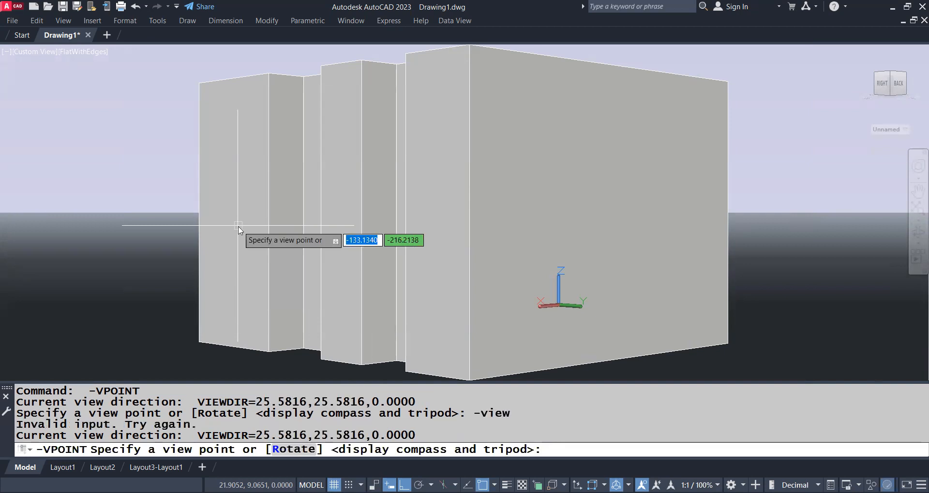
text(front)
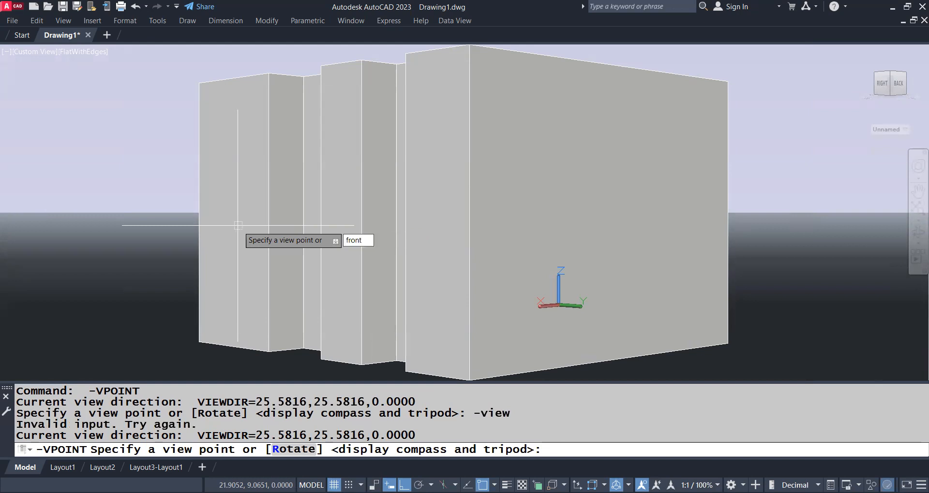
key(Return)
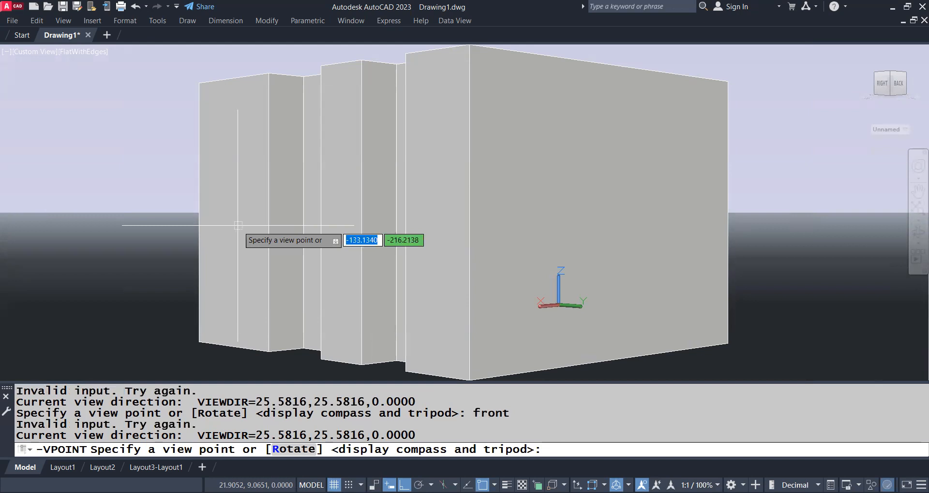
key(Escape)
- Switch to the front view with the -VIEW command
text(-vir=\e)
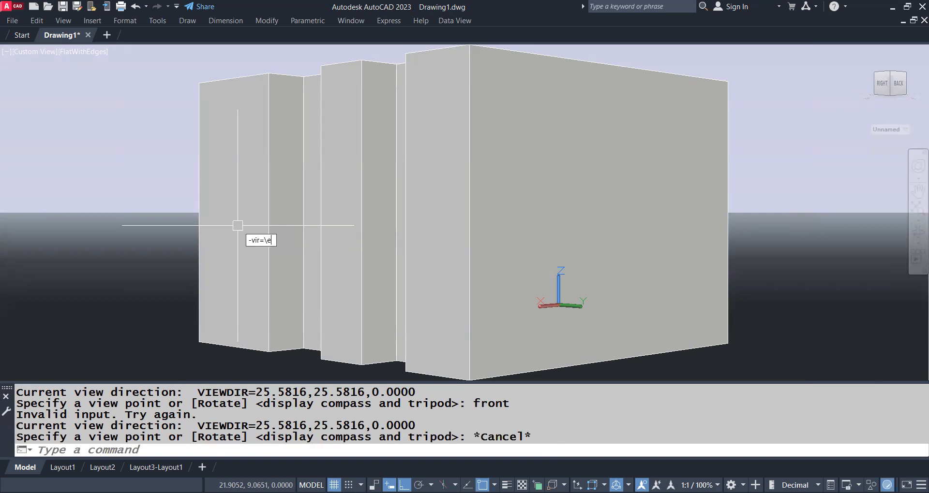
key(BackSpace)
key(BackSpace)
key(BackSpace)
key(BackSpace)
key(BackSpace)
text(iew)
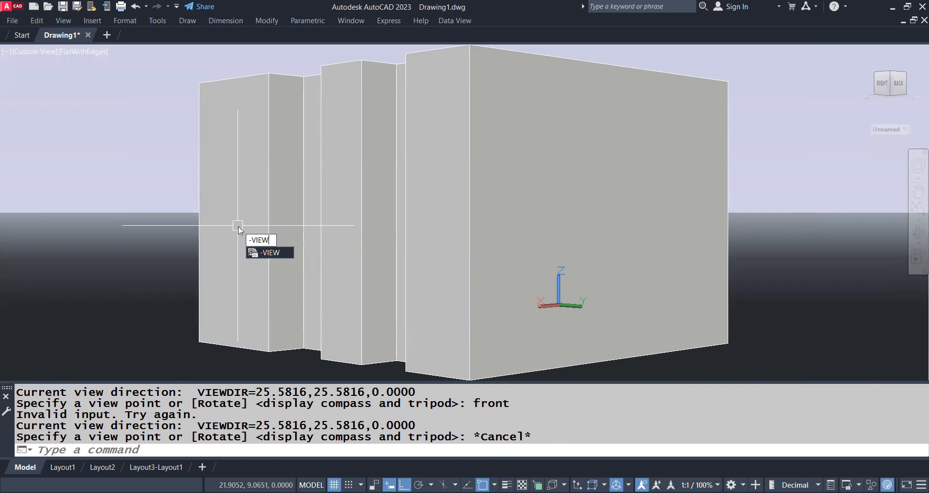
key(Return)
text(front)
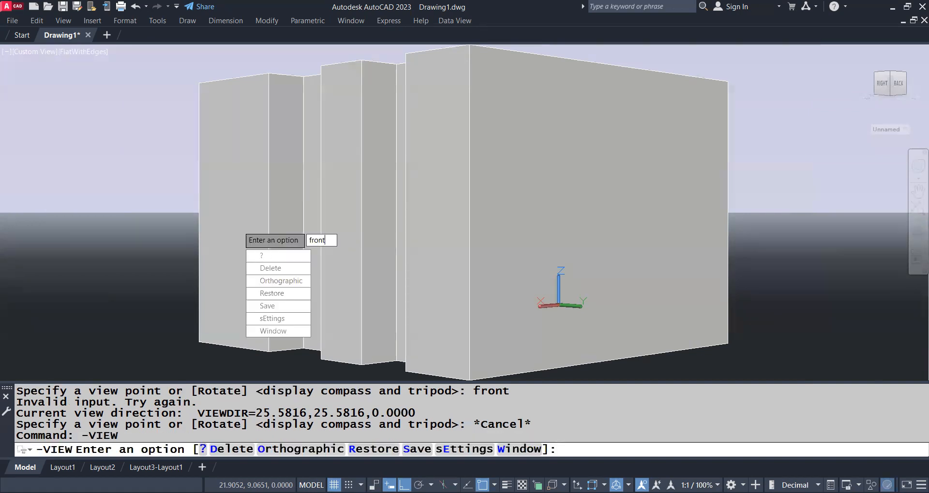
key(Return)
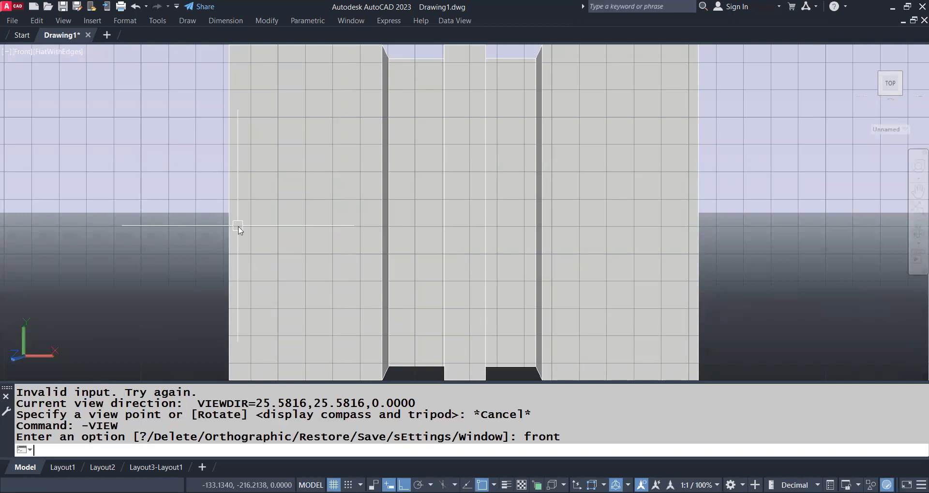
- Repeat the -VIEW command and switch to the bottom view
key(Return)
text(botto)
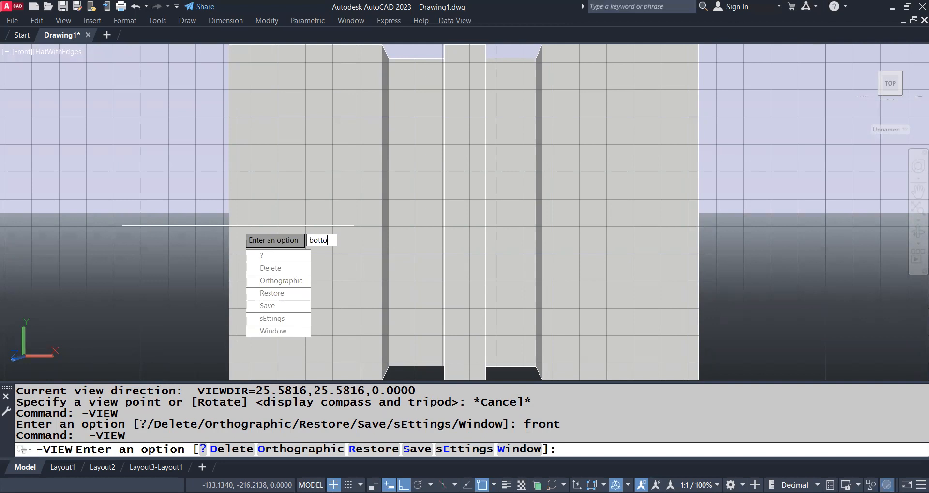
text(m)
key(Return)
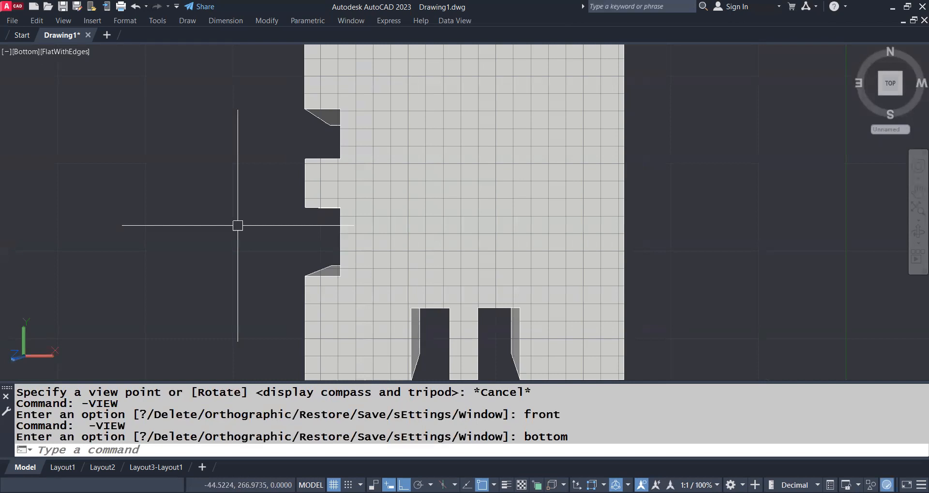
- Repeat the -VIEW command and switch to the left view
key(Return)
text(lrft)
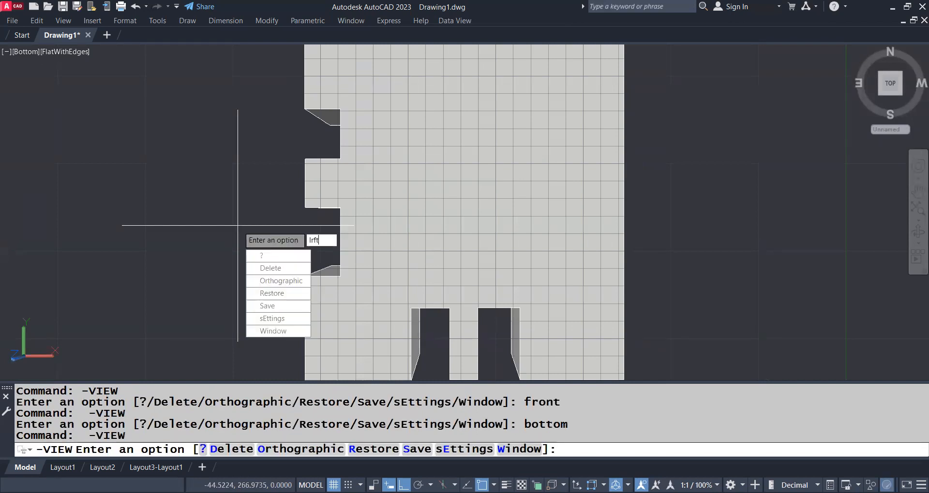
key(BackSpace)
key(BackSpace)
key(BackSpace)
text(ed)
key(BackSpace)
text(ft)
key(Return)
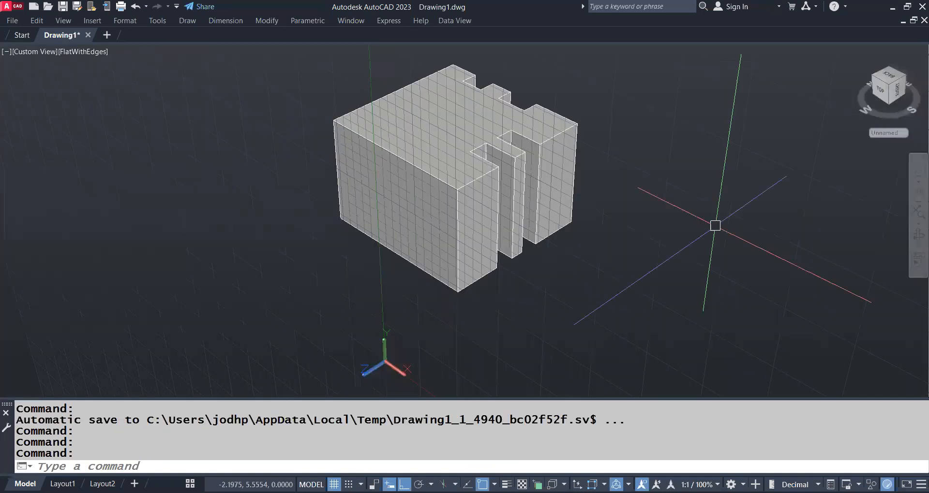
- Reset the user coordinate system to World with the UCS command
scroll(715, 224, down, 2)
middle_drag(715, 224, 695, 255)
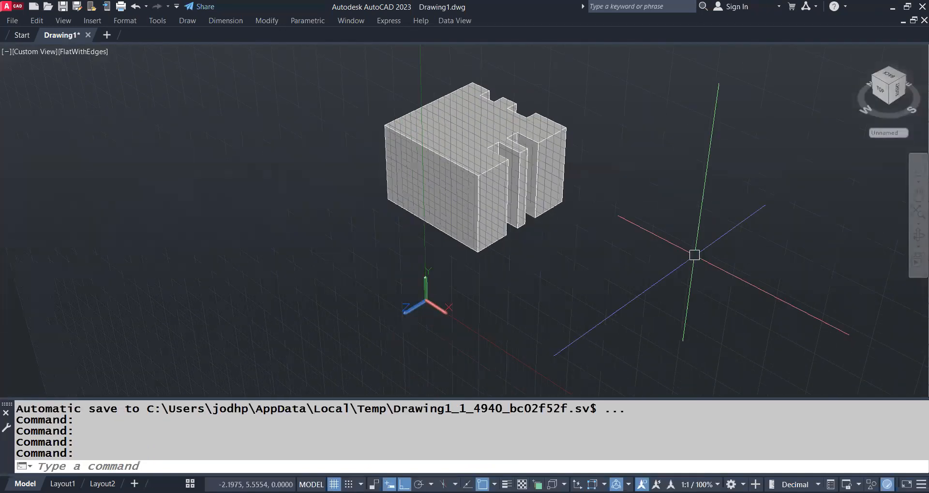
text(UCS)
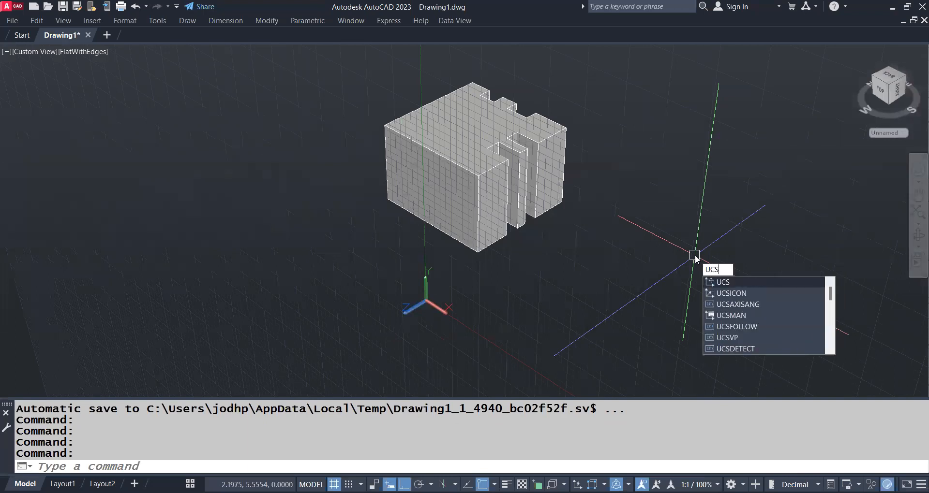
key(Return)
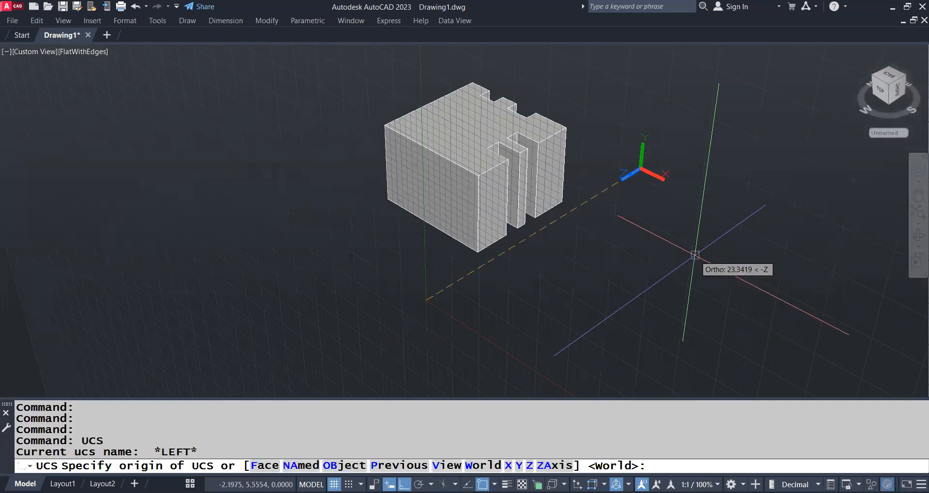
key(Return)
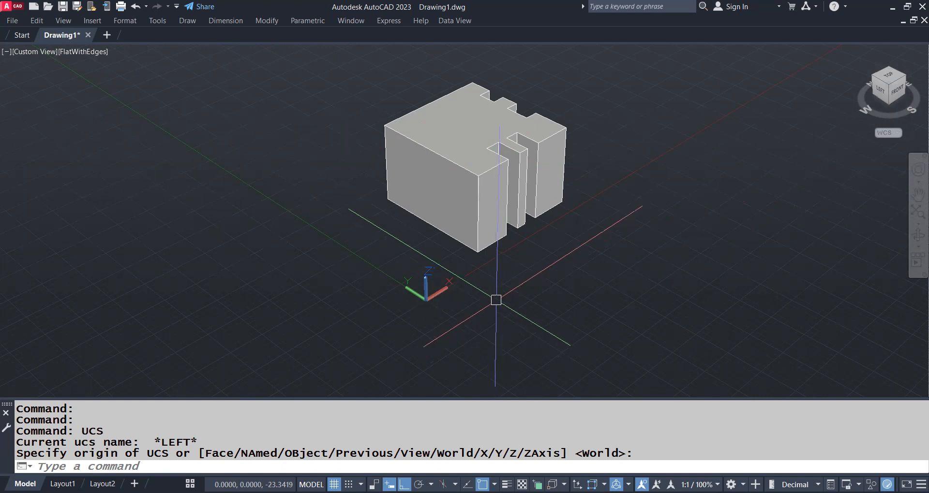
- Delete the notched solid and switch to the plan view of the current UCS with the PLAN command
click(459, 177)
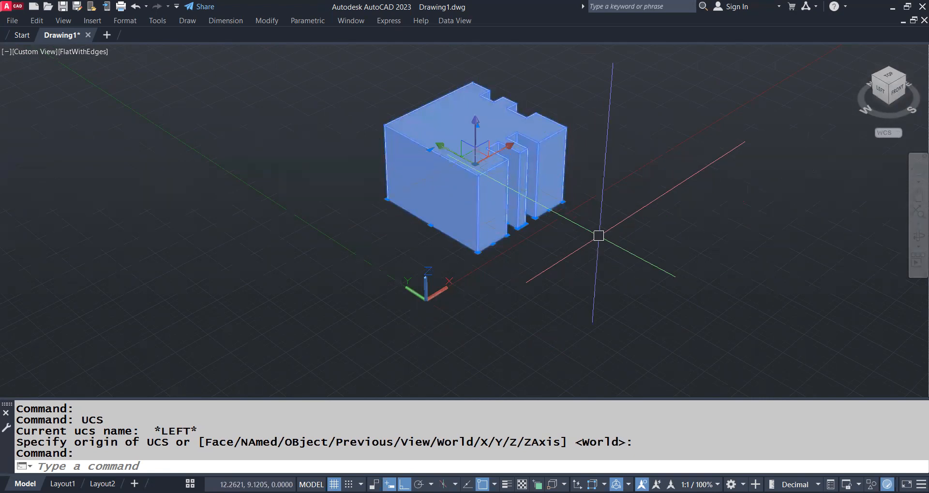
key(Delete)
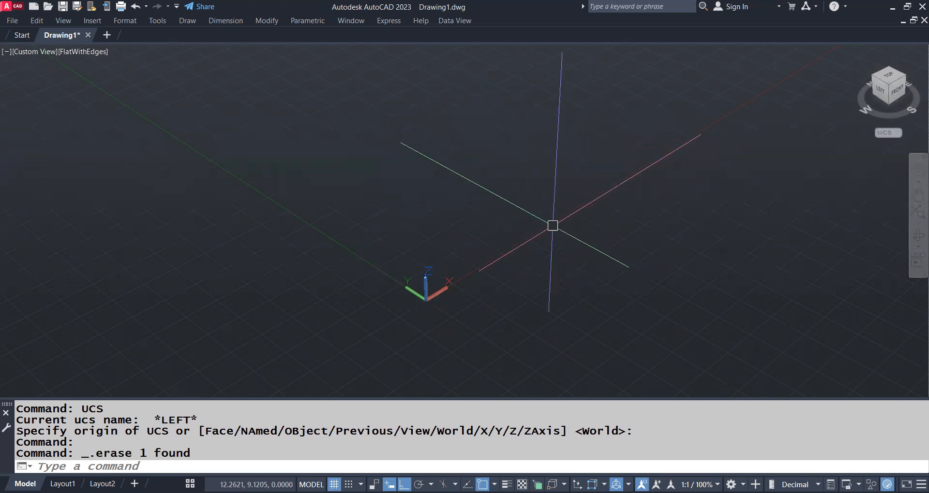
text(plan)
key(Return)
key(Return)
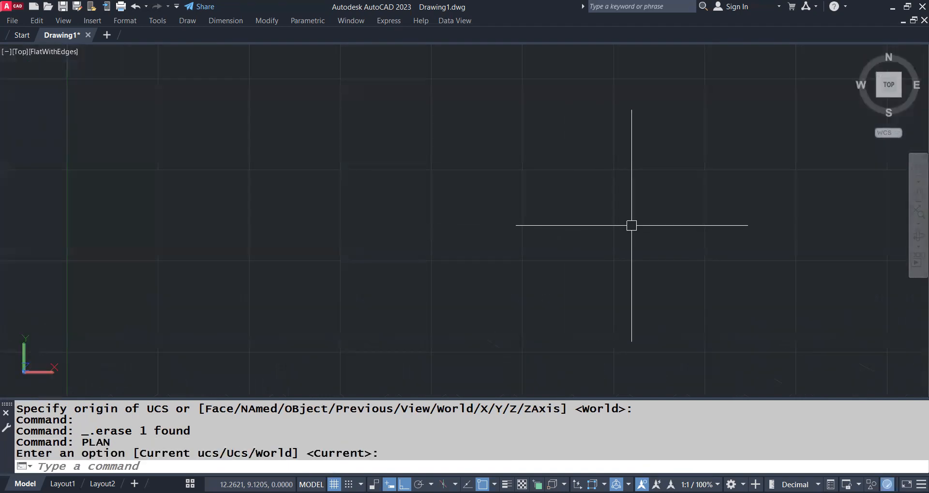
- Change the drawing's length units to Engineering with the UNITS command
text(pol)
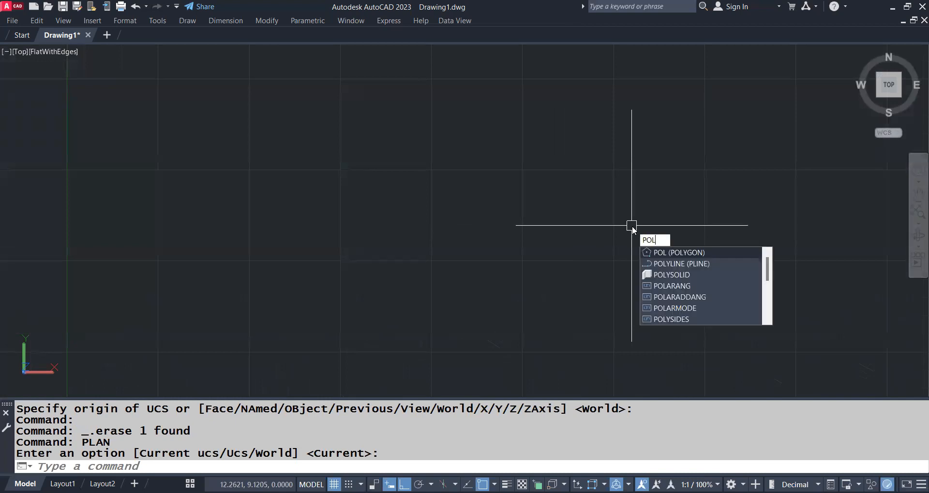
key(Escape)
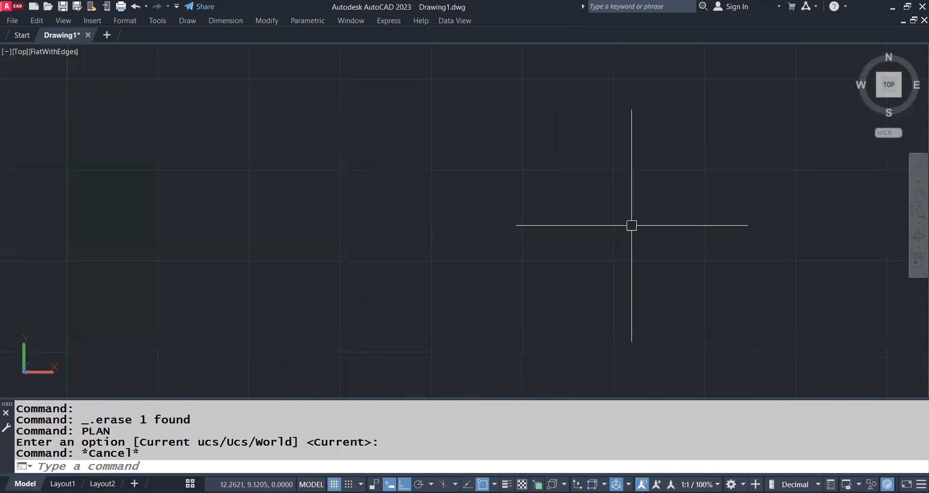
text(un)
key(Return)
key(Down)
key(Return)
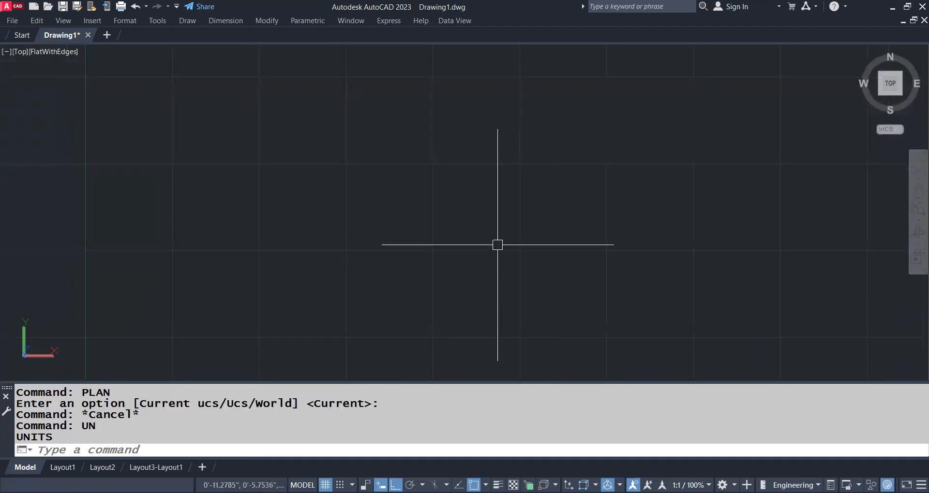
- Draw a six-sided polygon inscribed in a circle of radius 6' with the POLYGON command
text(pol)
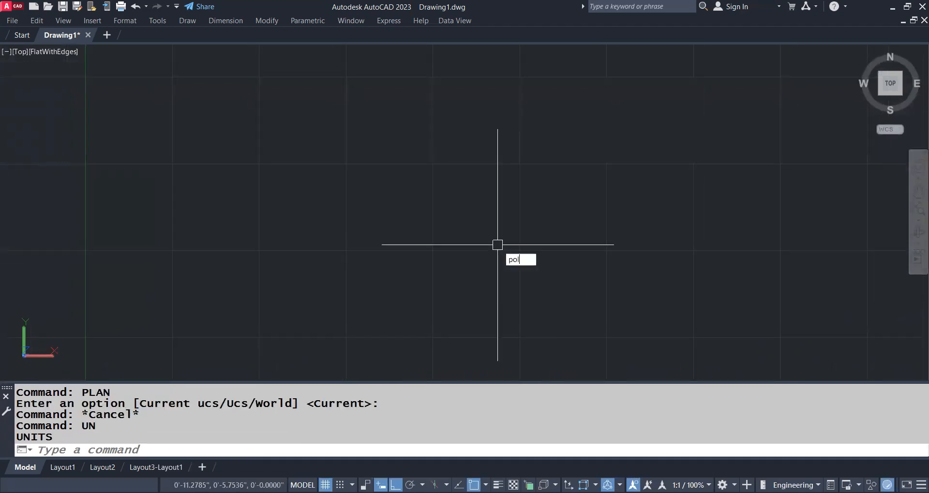
key(Return)
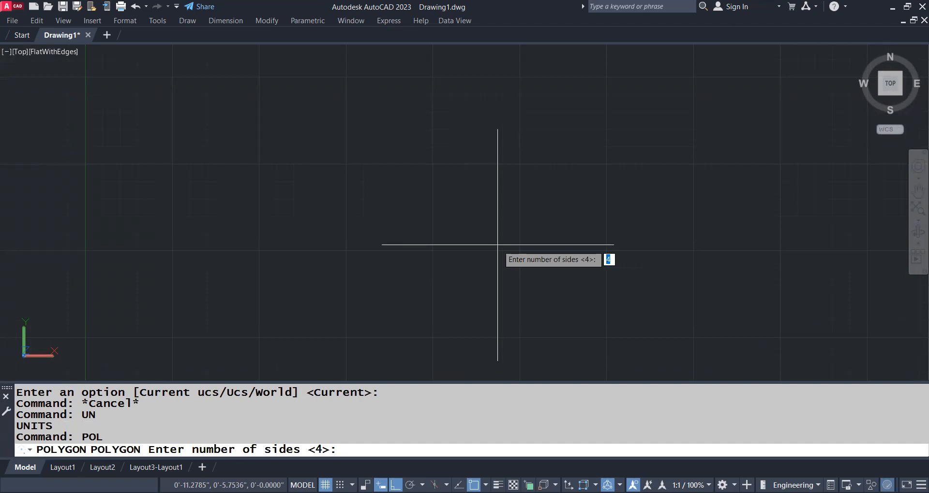
text(6)
key(Return)
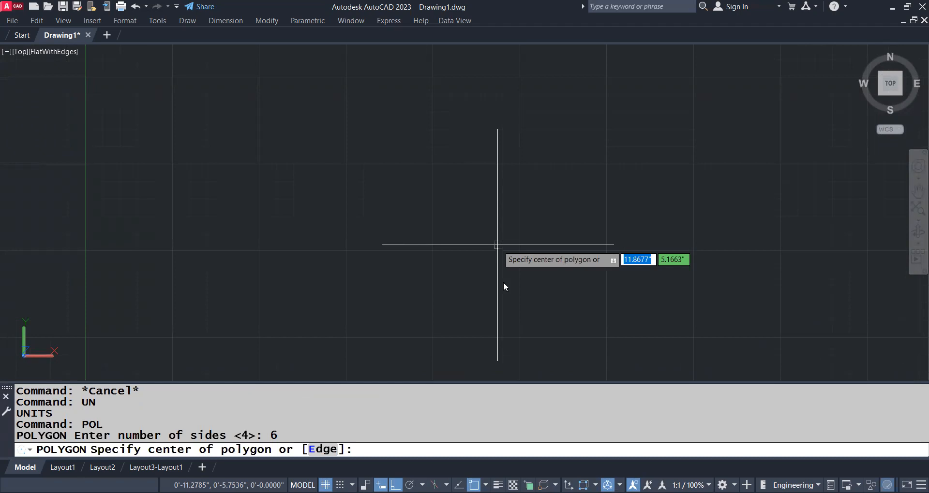
click(563, 243)
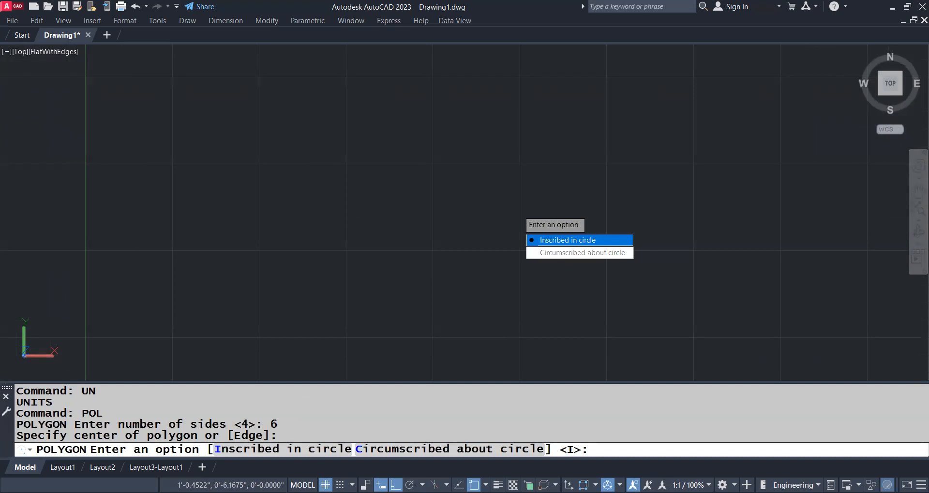
key(Return)
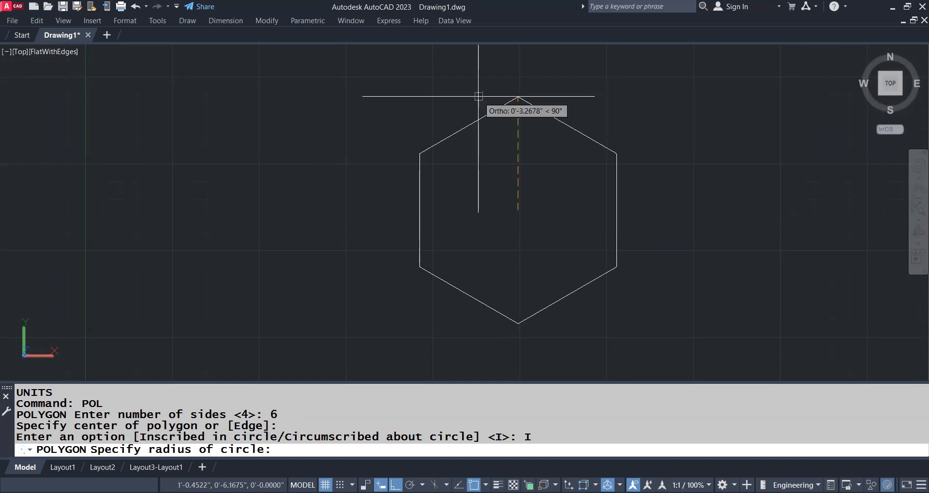
text(6')
key(Return)
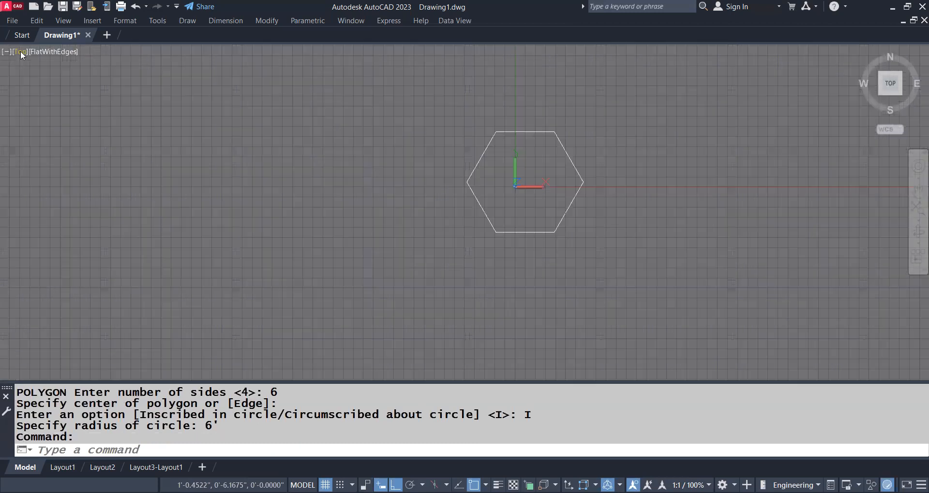
- Set the view projection to Parallel and move the hexagon up and to the right of the origin with Ortho off
click(20, 51)
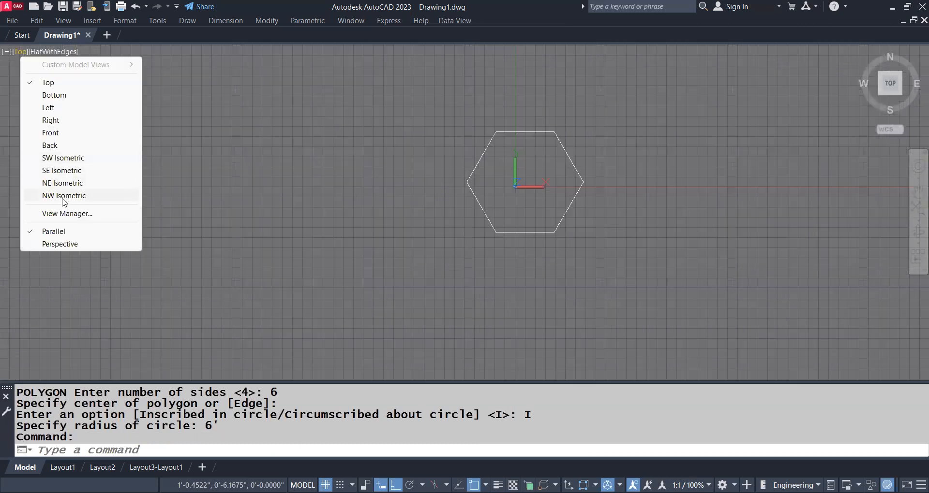
click(70, 230)
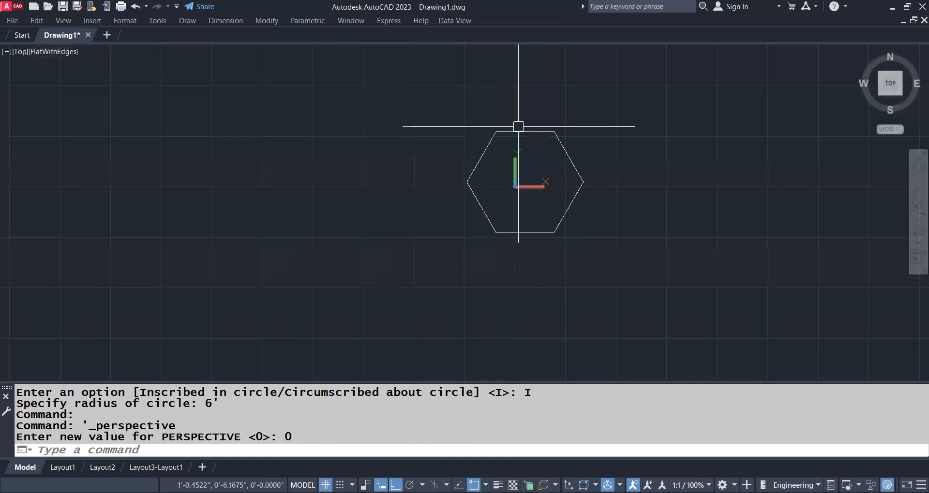
scroll(553, 179, up, 2)
middle_drag(552, 177, 575, 224)
click(589, 189)
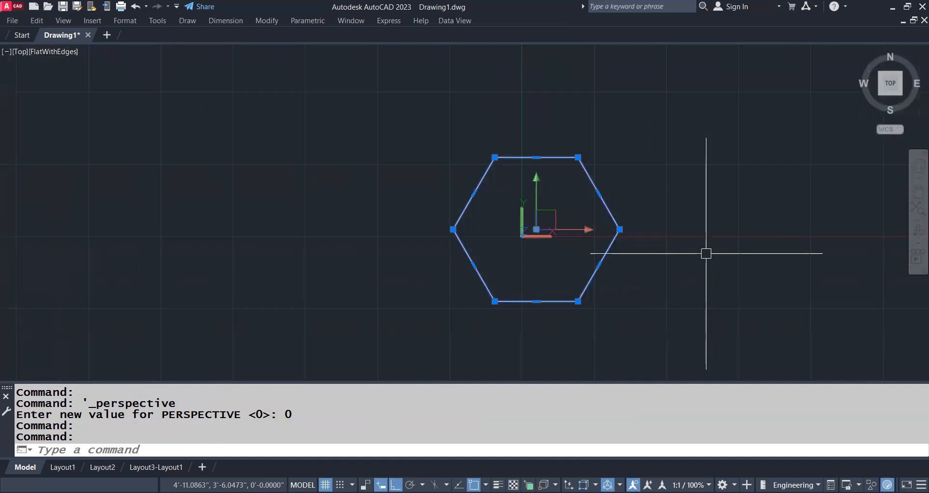
middle_drag(709, 146, 661, 176)
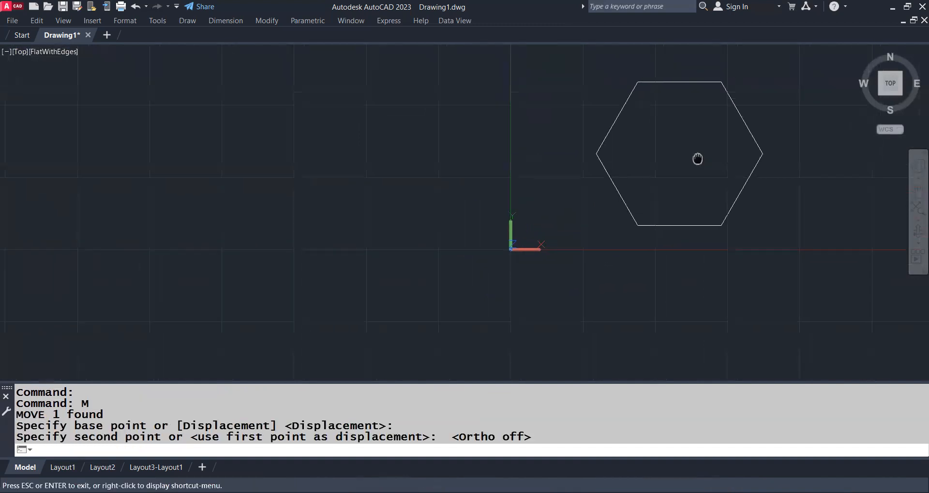
- Offset the hexagon inward by 6 inches
scroll(677, 155, up, 2)
scroll(652, 99, up, 4)
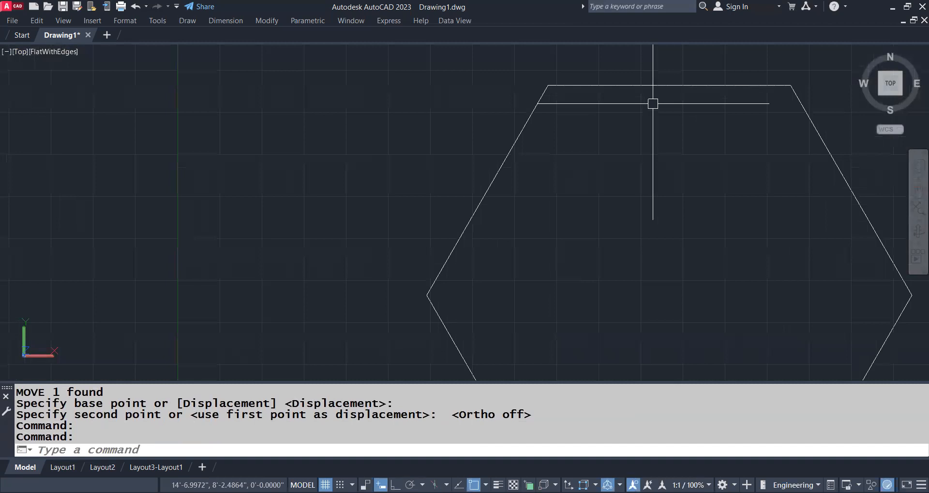
text(o)
key(Return)
text(6)
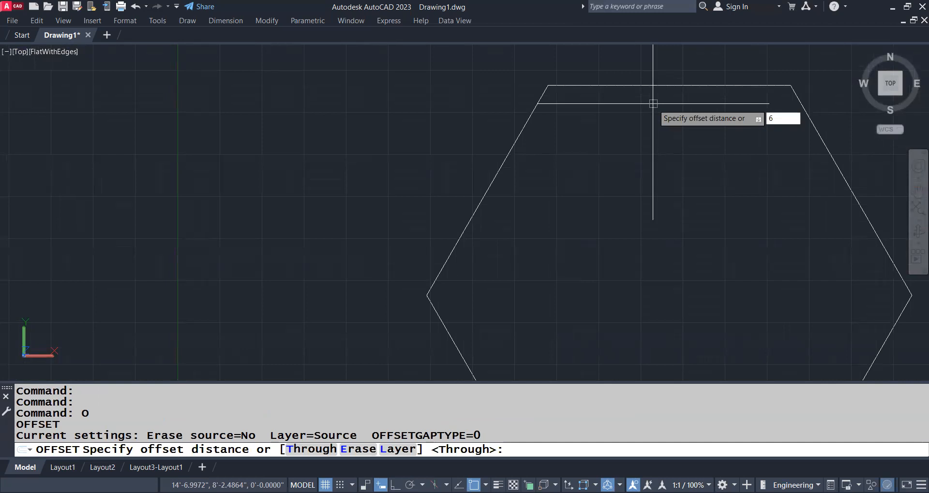
key(Return)
click(653, 86)
click(660, 155)
key(Return)
scroll(659, 184, down, 4)
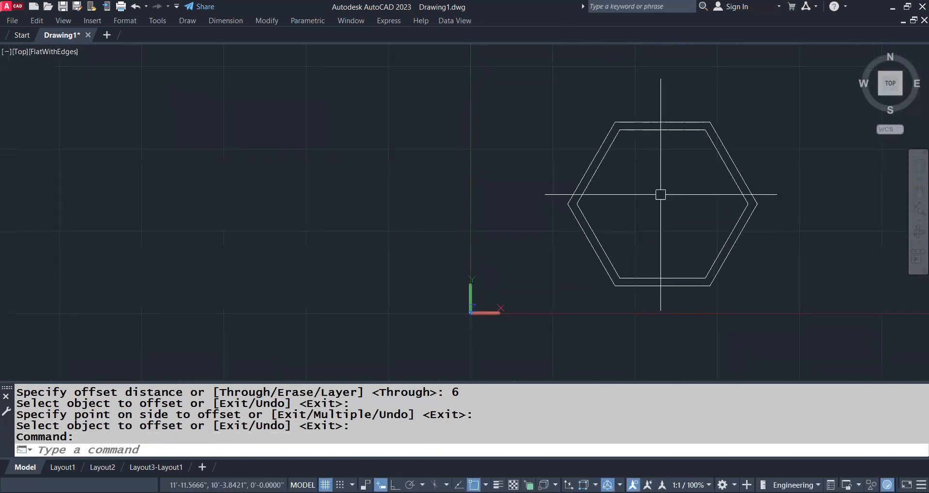
- Switch to the SW isometric view with the -VIEW command and the option sw
text(-view)
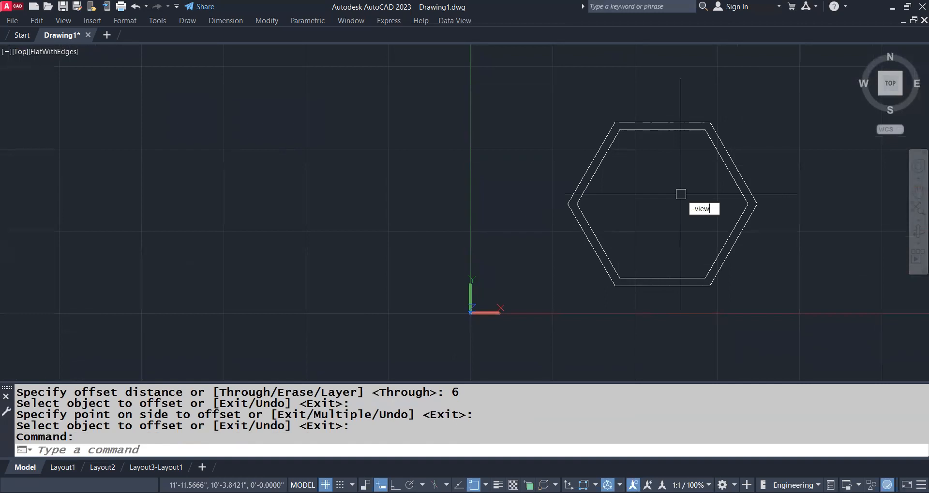
key(Return)
text(sw)
key(Return)
middle_drag(532, 159, 631, 178)
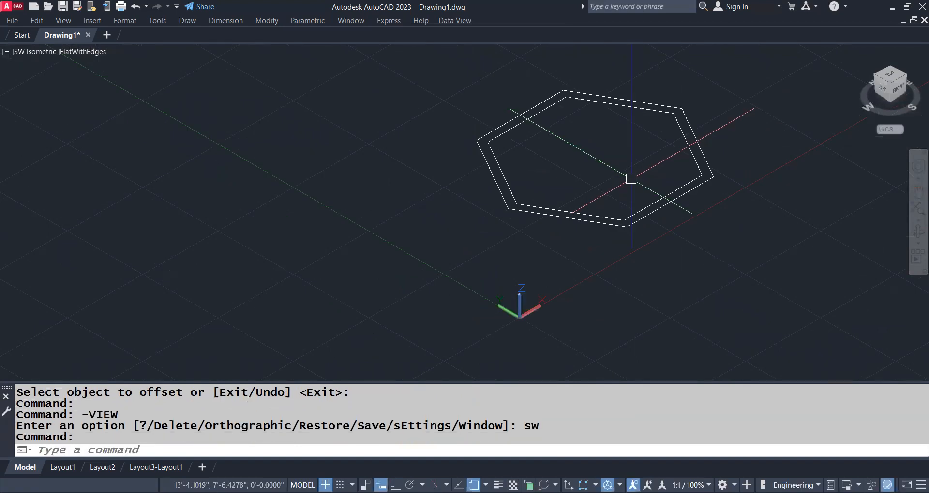
- Extrude both hexagons to a height of 8'
text(ext)
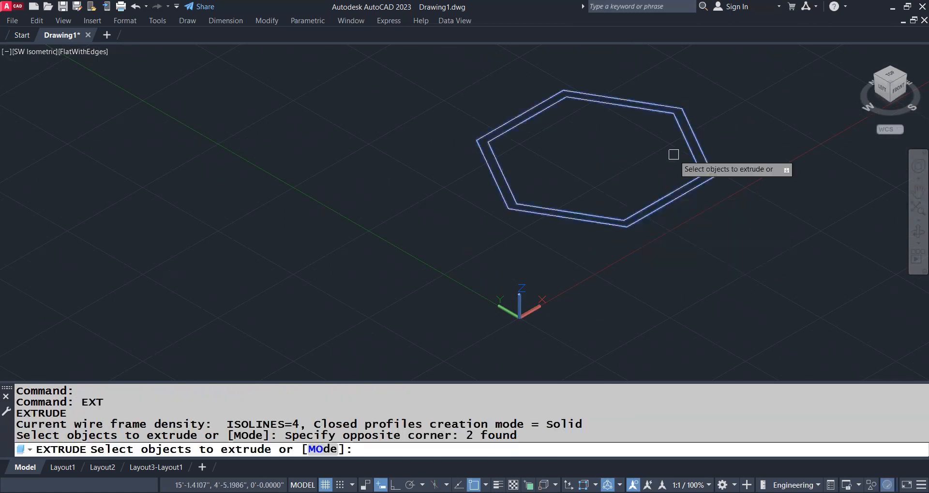
key(Return)
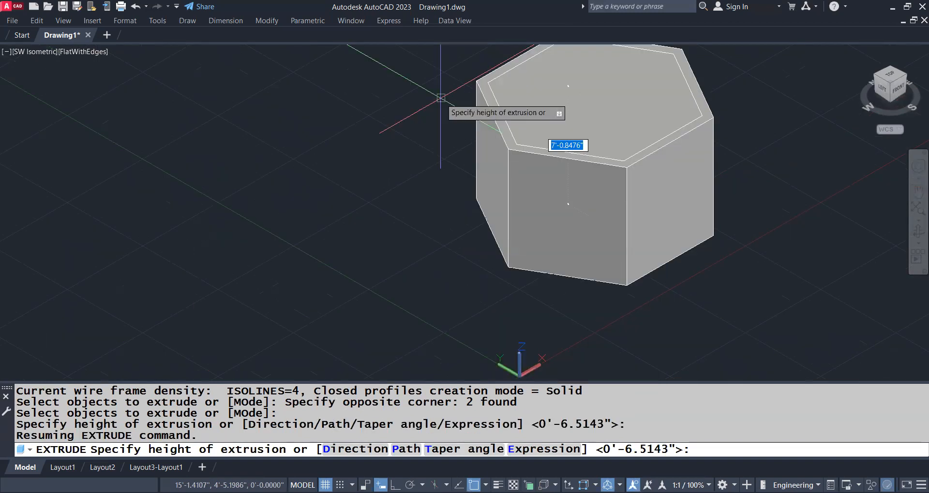
text(8')
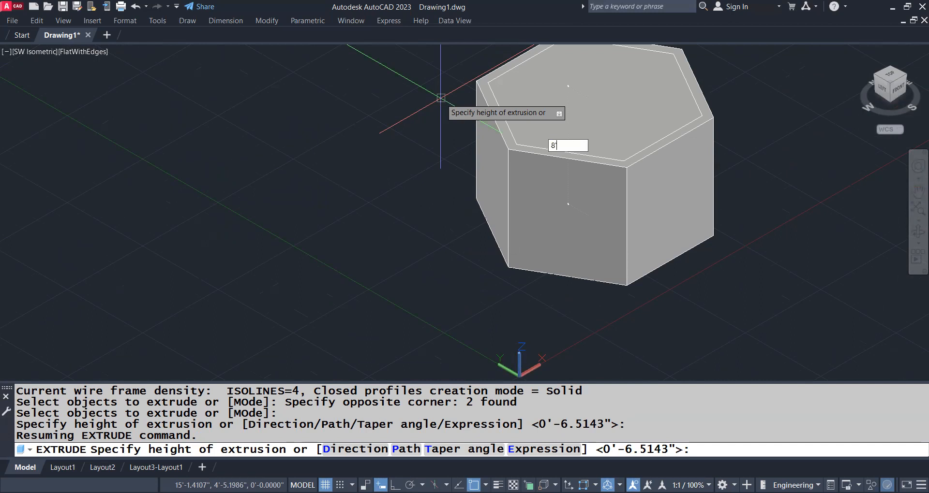
key(Return)
middle_drag(410, 188, 378, 232)
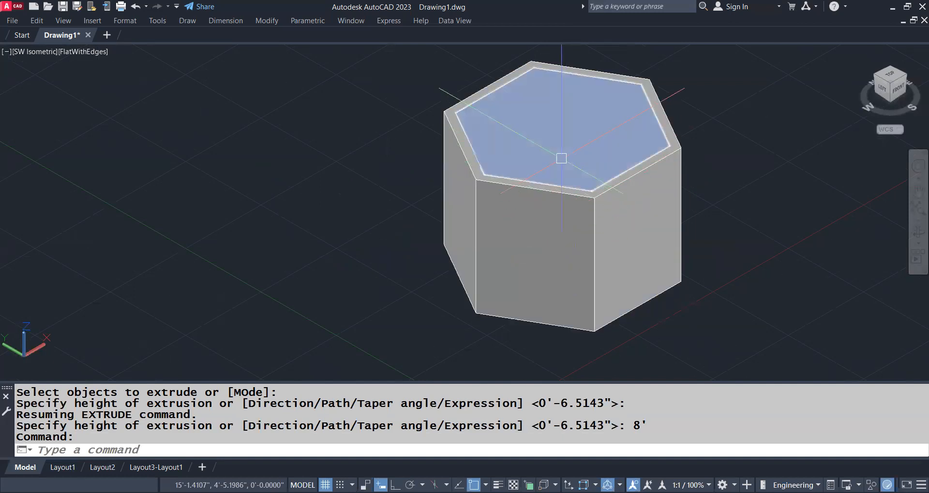
- Change the inner hexagonal solid's color to blue with CHPROP
mouse_move(561, 158)
click(586, 182)
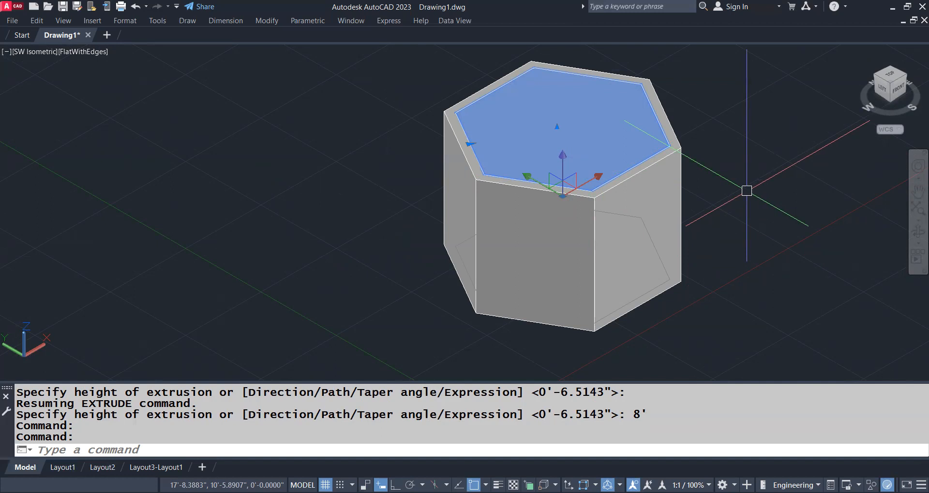
text(chp)
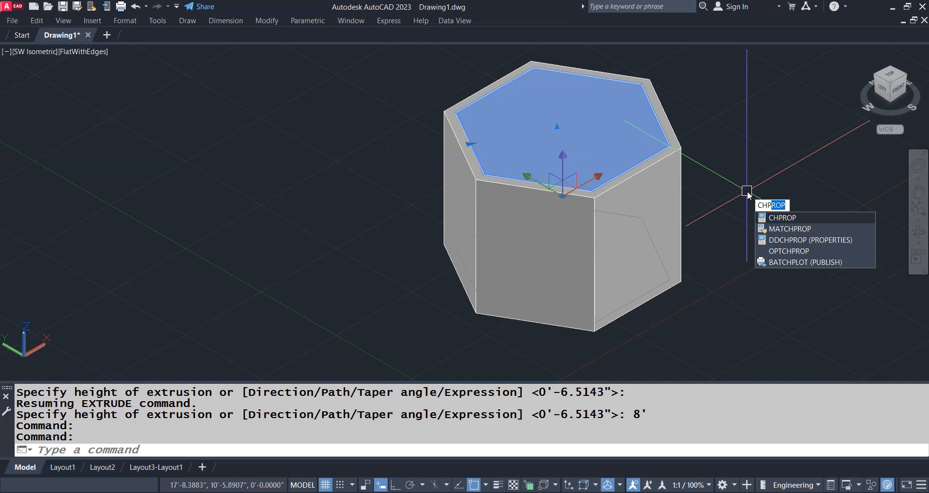
key(Return)
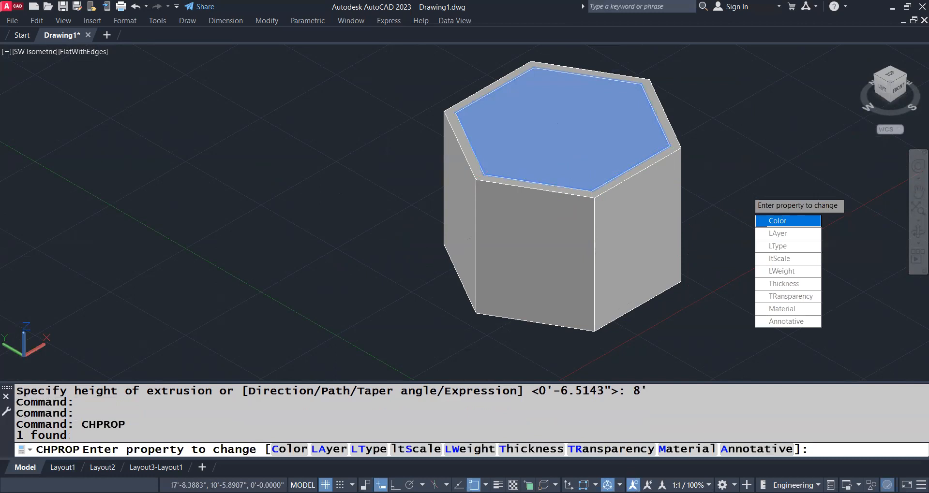
text(c)
key(Return)
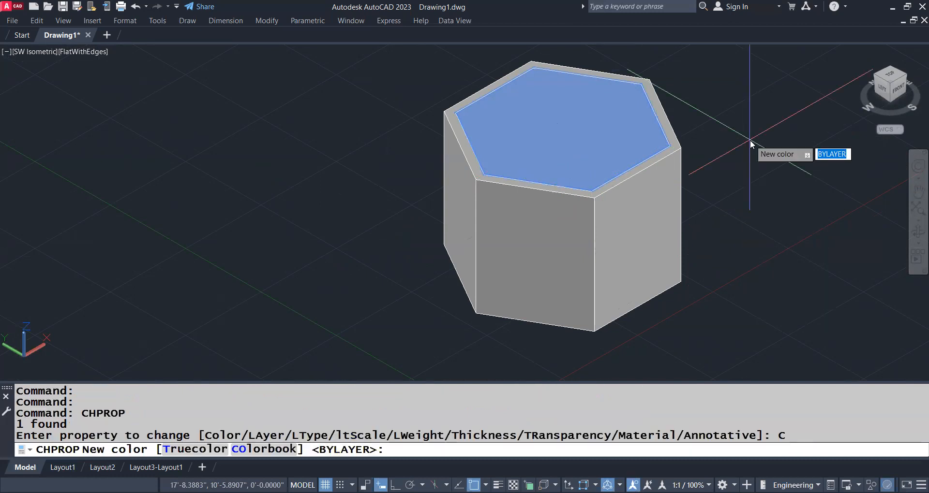
text(blue)
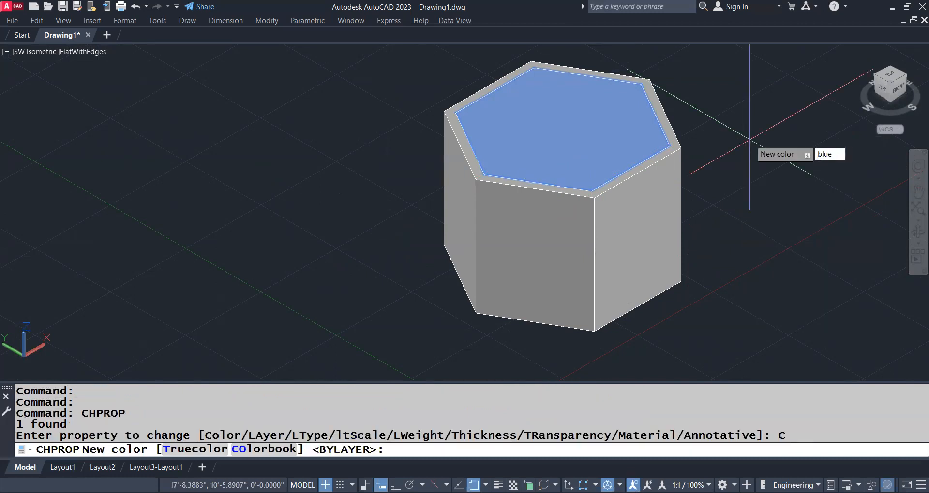
key(Return)
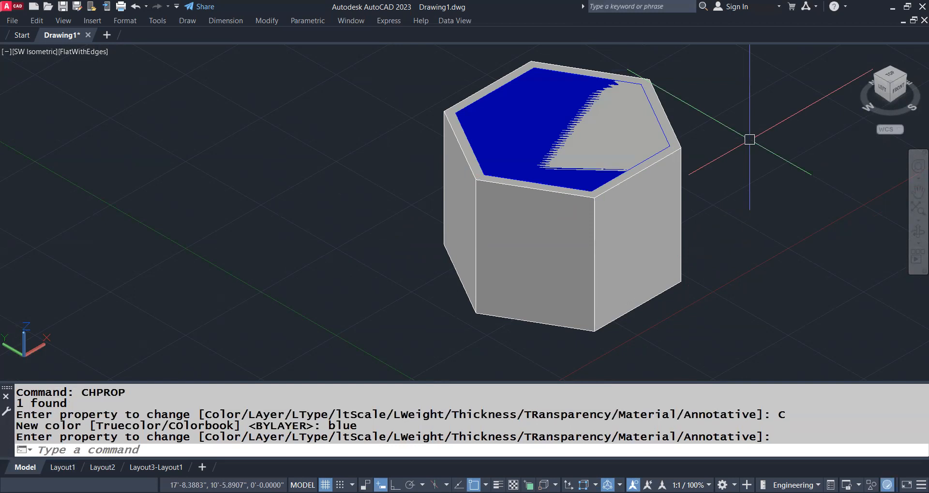
key(Return)
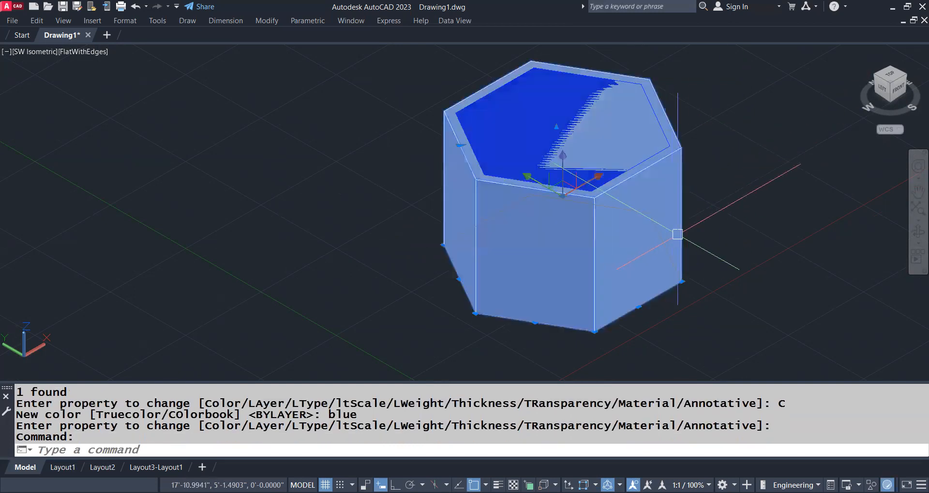
- Change the outer hexagonal solid's color to cyan with CHPROP
key(Return)
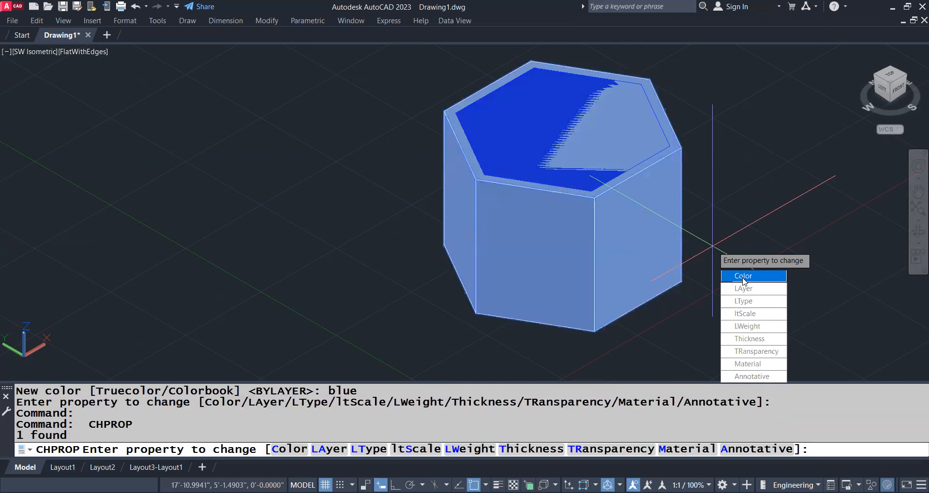
text(c)
key(Return)
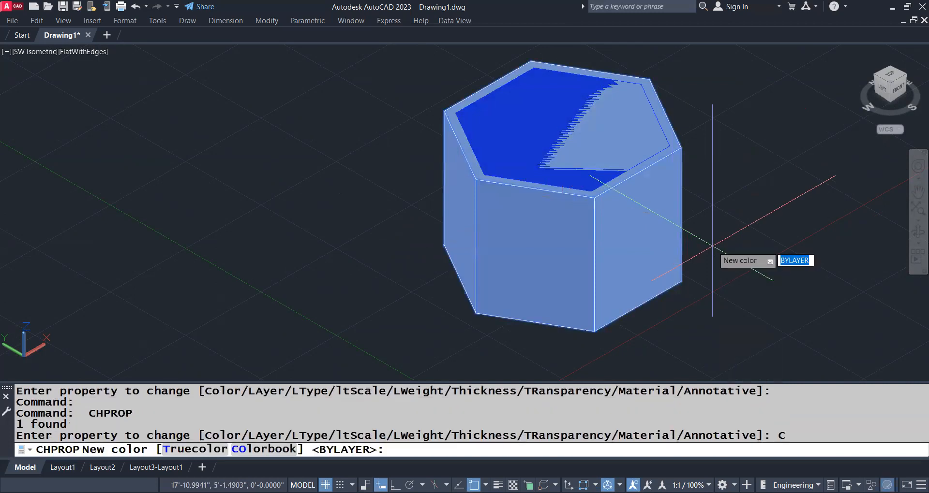
text(cyan)
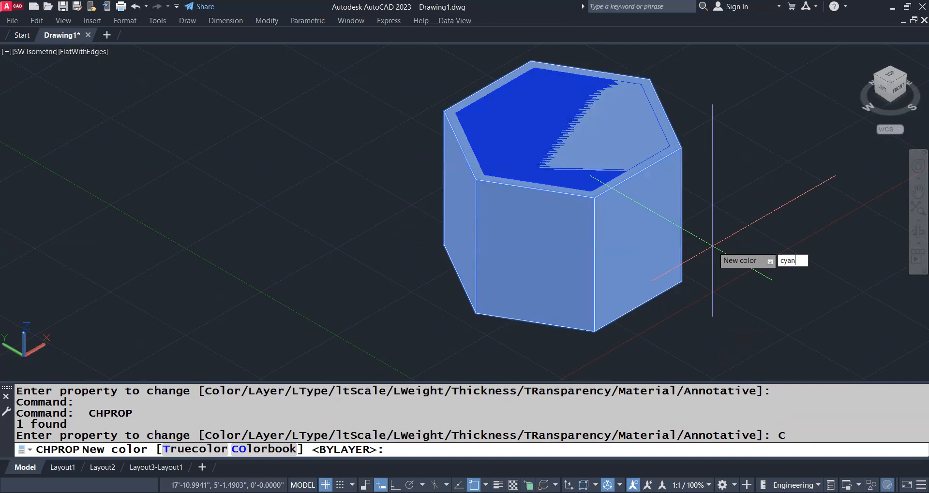
key(Return)
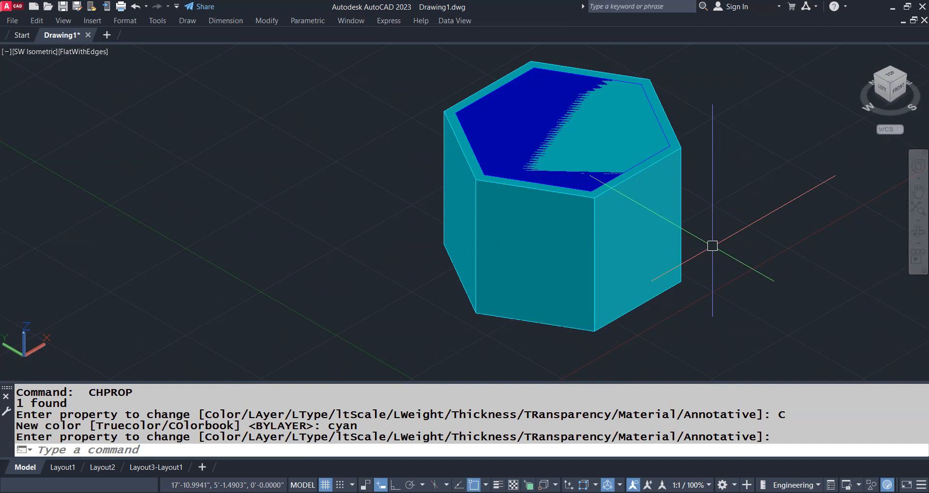
- Subtract the blue inner solid from the cyan outer hexagonal solid to hollow it out
scroll(461, 108, up, 4)
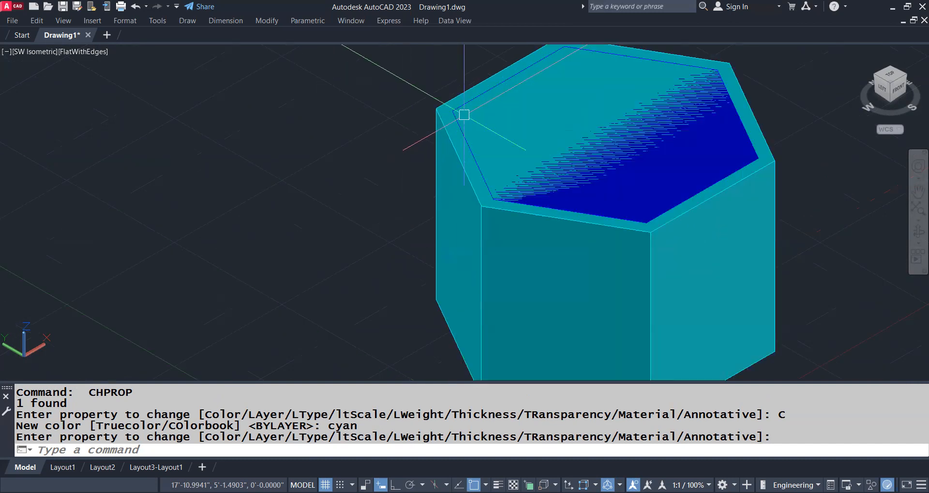
text(sub)
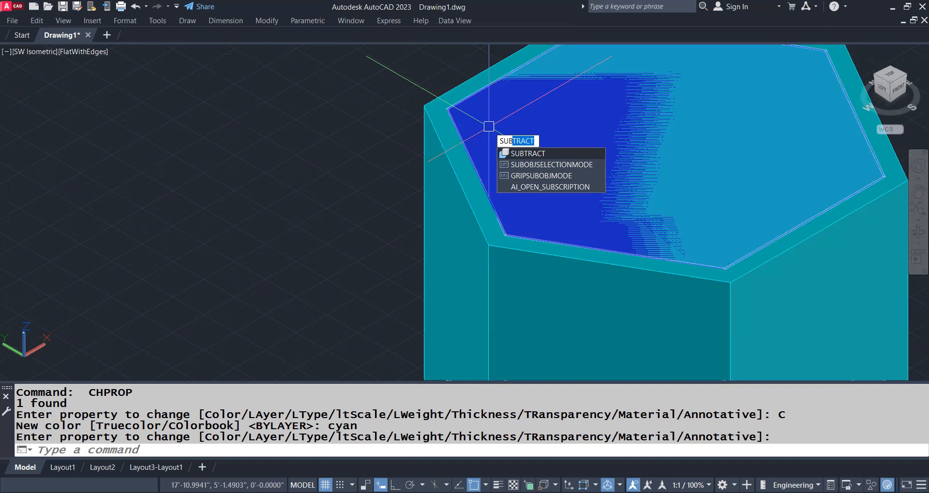
key(Return)
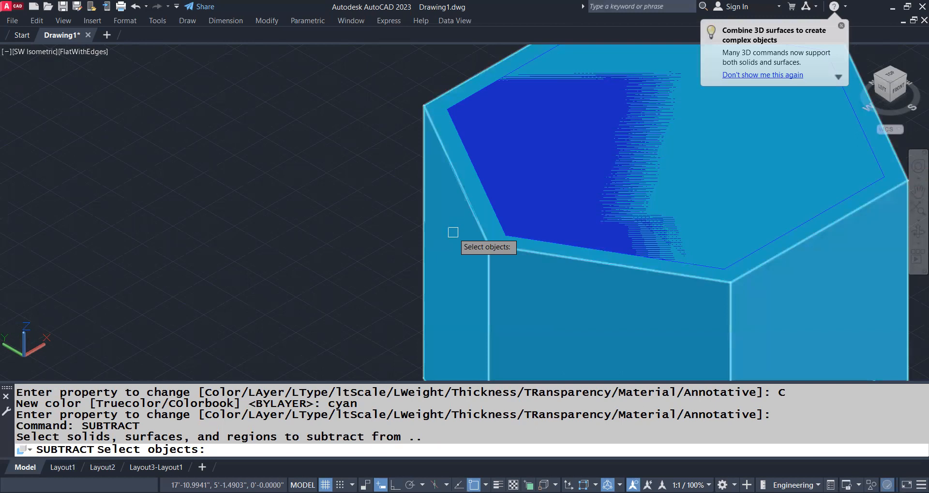
click(440, 136)
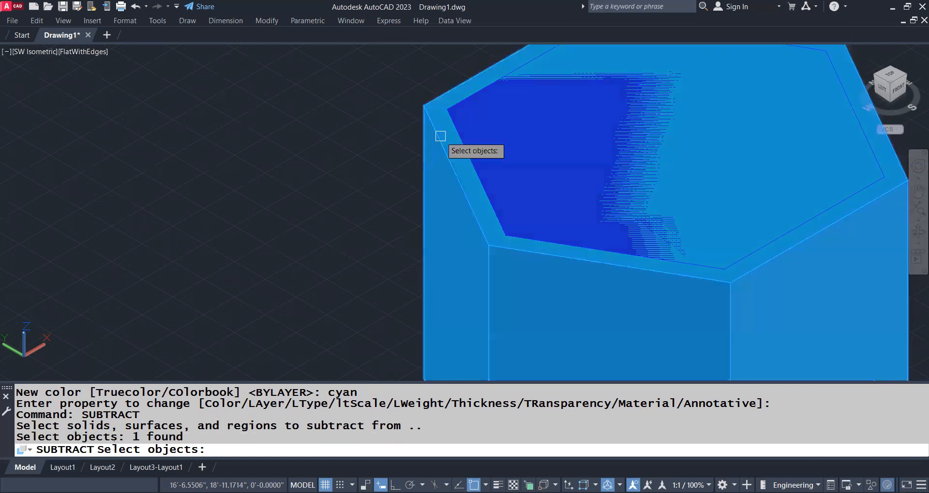
key(Return)
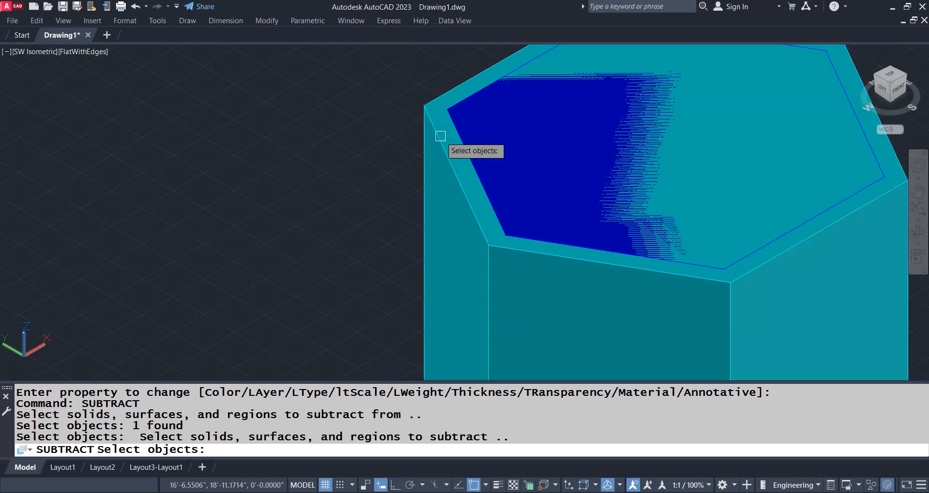
click(463, 137)
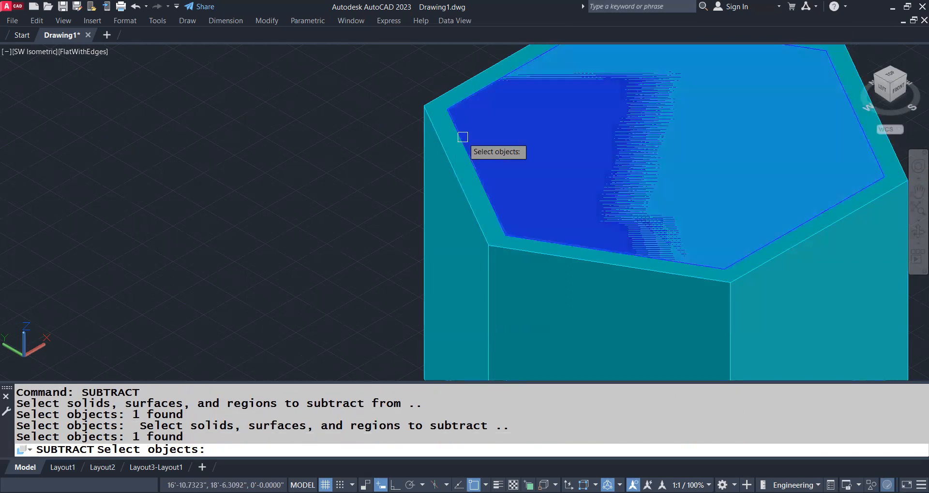
key(Return)
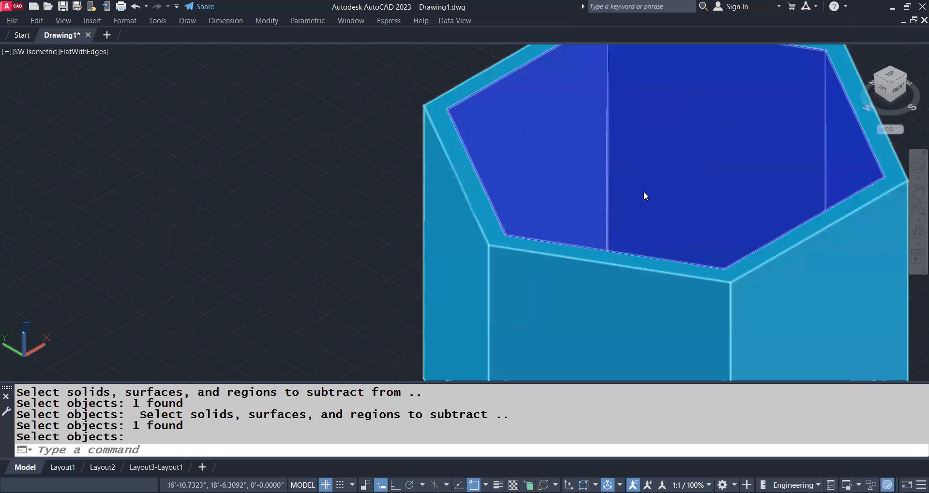
- Switch to the plan view of the current UCS with PLAN and set the visual style to 2D Wireframe
shift+middle_drag(641, 201, 553, 134)
scroll(578, 181, down, 4)
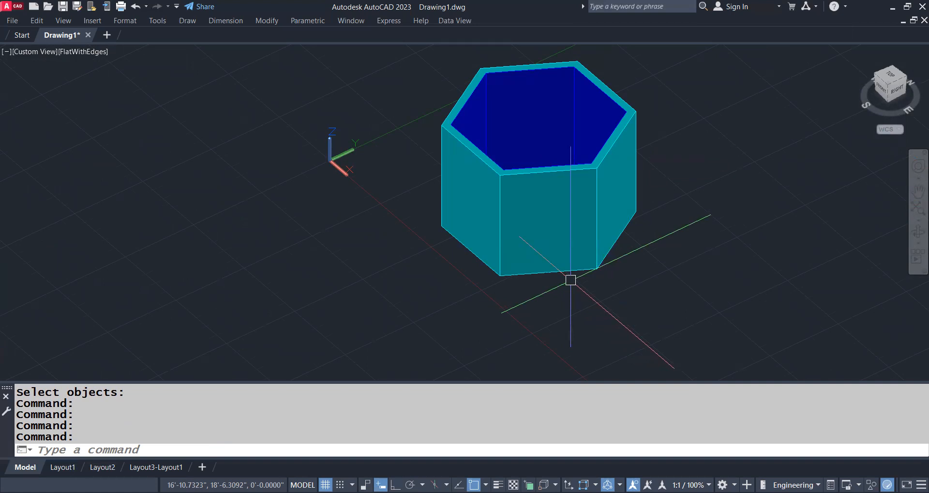
text(PLAN)
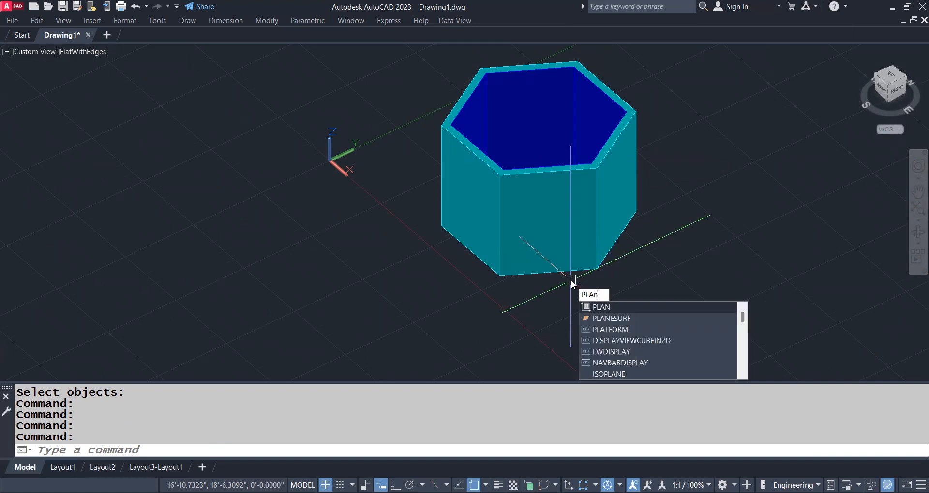
key(Return)
key(Return)
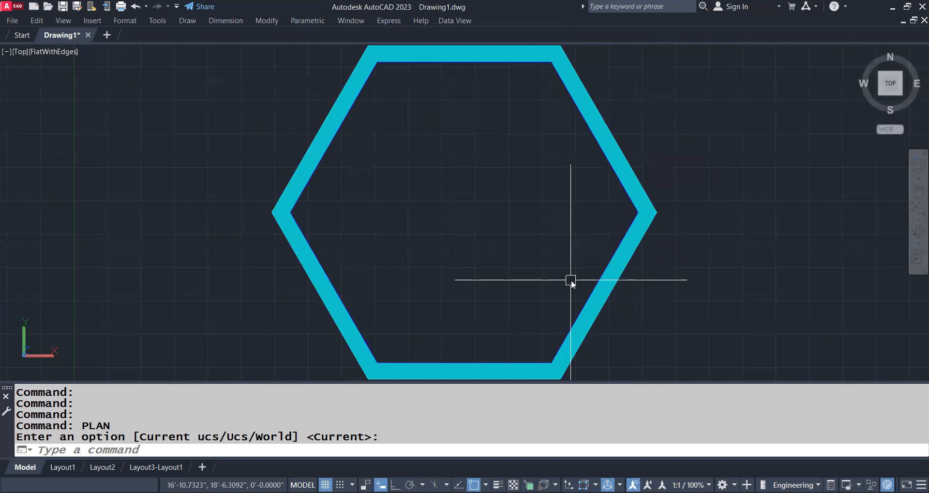
text(vs)
key(Return)
text(2)
key(Return)
- Measure the length of the inner hexagon's upper horizontal edge with DIST
scroll(550, 79, up, 2)
middle_drag(550, 78, 546, 138)
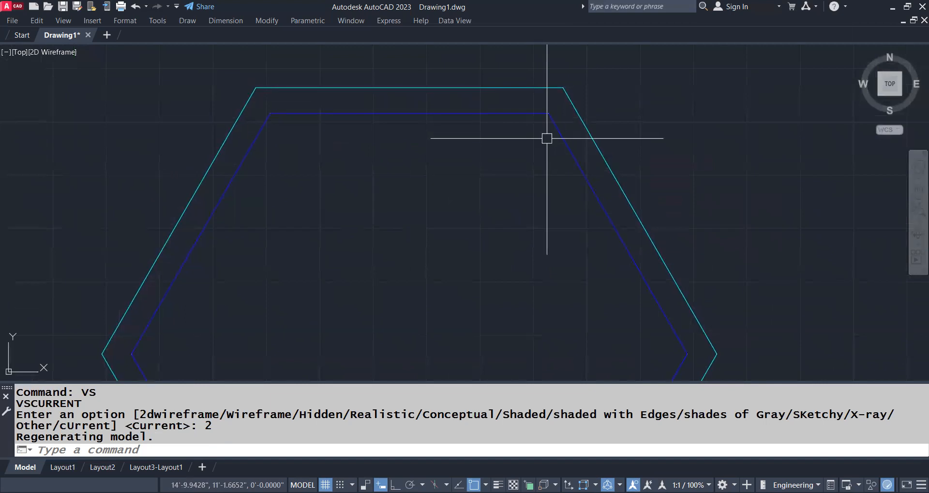
text(dli)
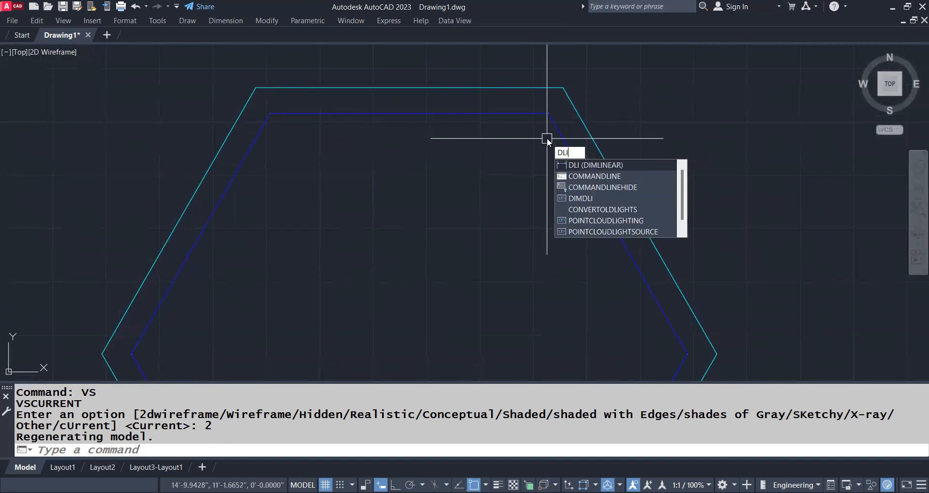
key(Escape)
text(di)
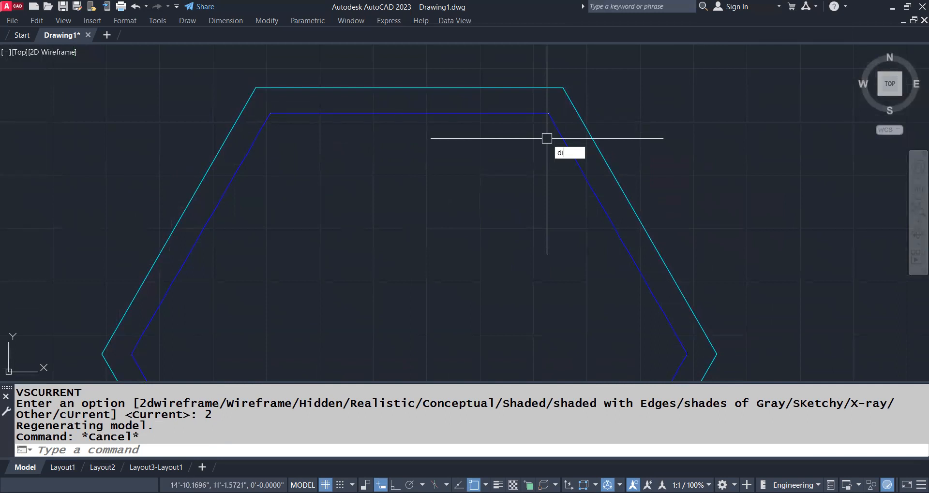
key(Return)
click(548, 113)
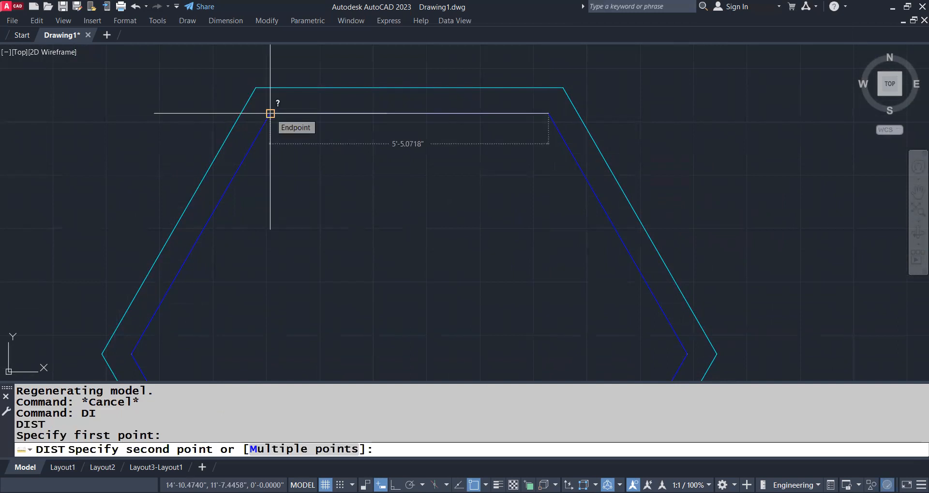
key(Escape)
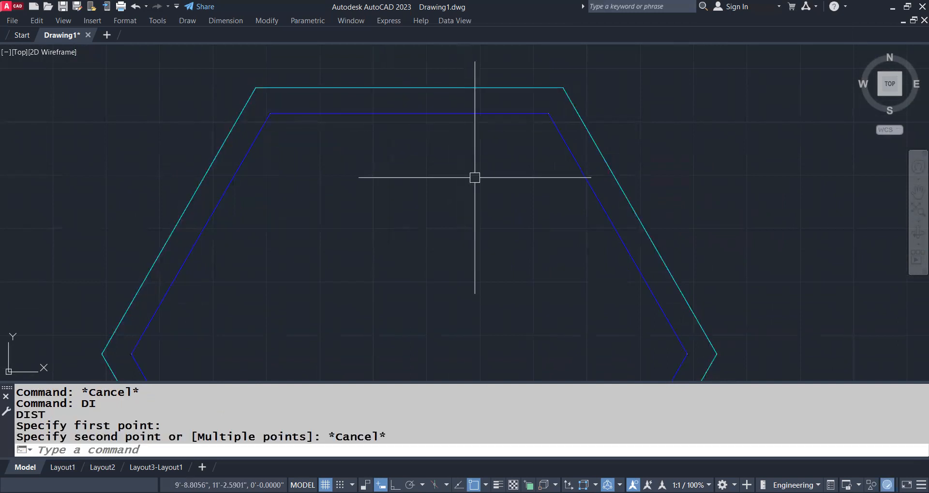
- Draw a 24-inch horizontal line in the empty area east of the hexagon with Ortho on
scroll(451, 173, down, 2)
middle_drag(472, 198, 315, 237)
middle_drag(583, 188, 371, 210)
scroll(376, 210, up, 1)
scroll(409, 201, down, 2)
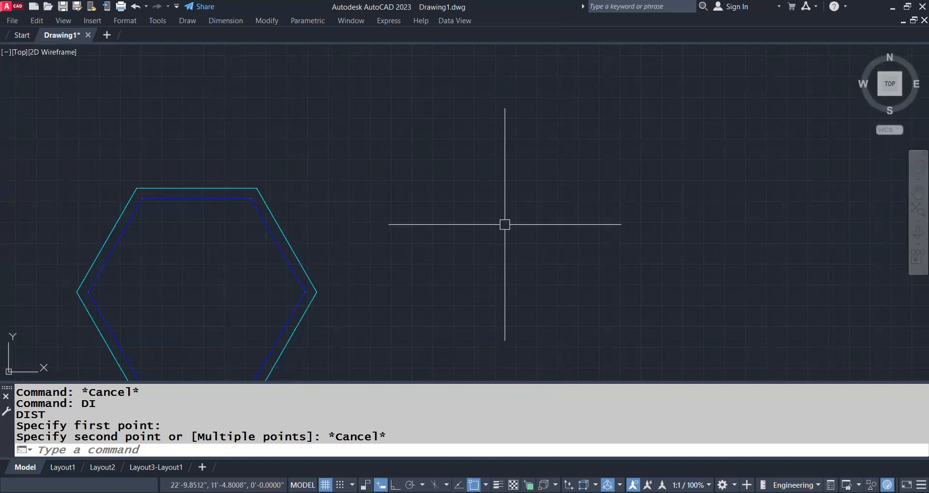
text(L)
key(Return)
click(581, 236)
key(F8)
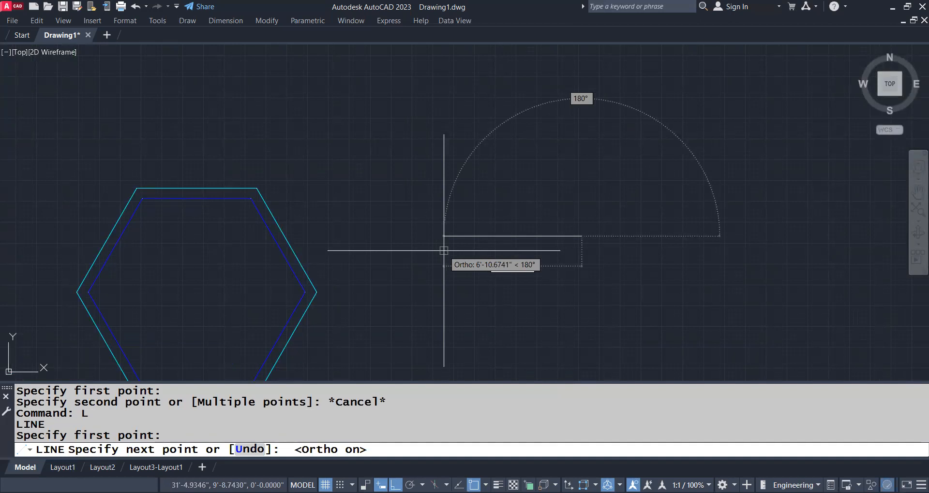
text(24)
key(Return)
key(Escape)
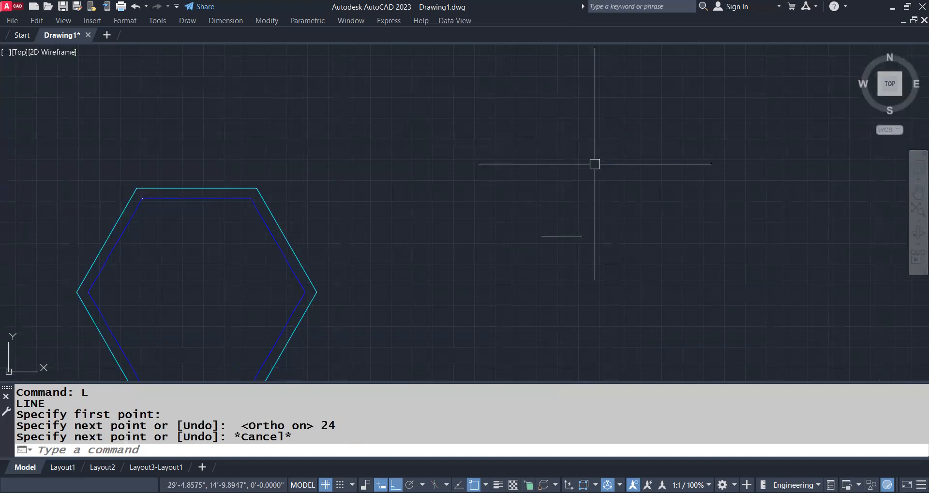
- Draw a 7' vertical line upward from the right end of the 24-inch line
text(l)
key(Return)
click(581, 236)
text(7)
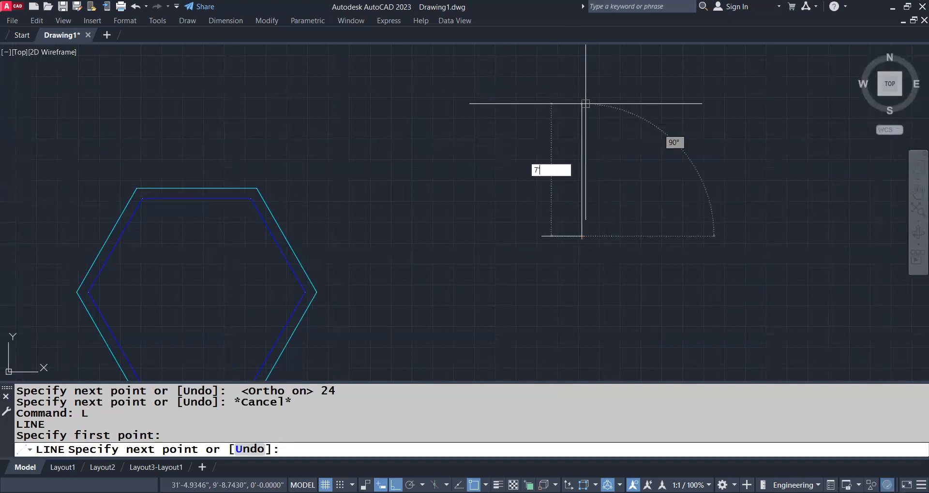
text(')
key(Return)
key(Return)
- Draw a 5' vertical line upward from the left end of the 24-inch line
middle_drag(528, 168, 538, 182)
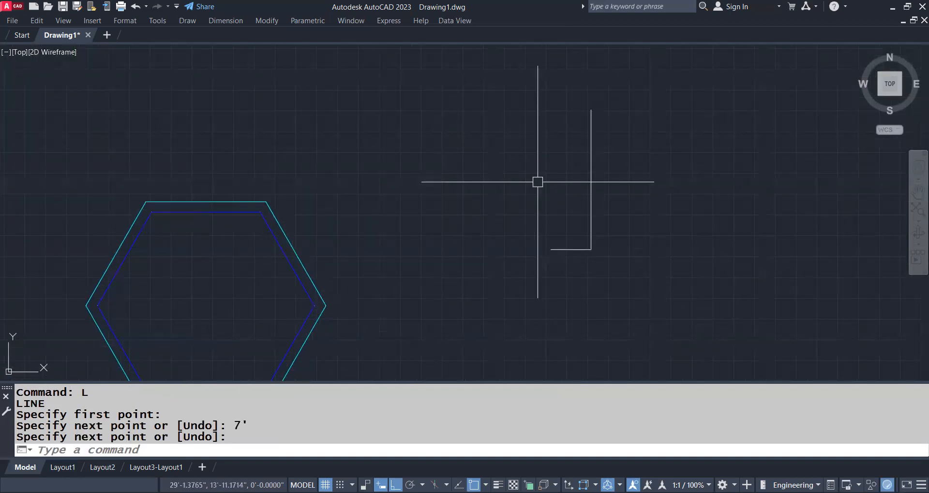
text(l)
key(Return)
click(551, 250)
text(5)
key(Return)
key(Return)
- Draw a wavy chain of arcs with Ortho off from the top of the 7' line down to the top of the 5' line, closing the profile
scroll(575, 122, up, 4)
middle_drag(546, 121, 575, 160)
scroll(562, 196, up, 2)
middle_drag(547, 195, 556, 214)
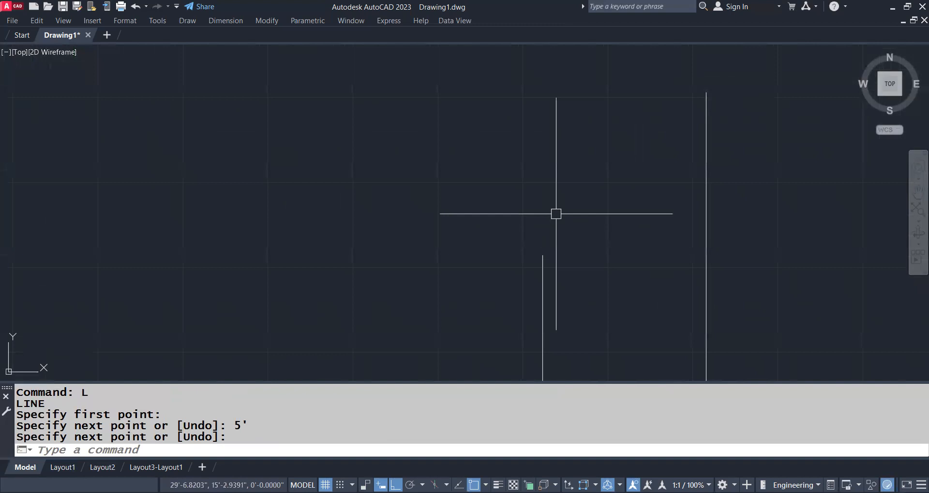
text(a)
key(Return)
click(706, 93)
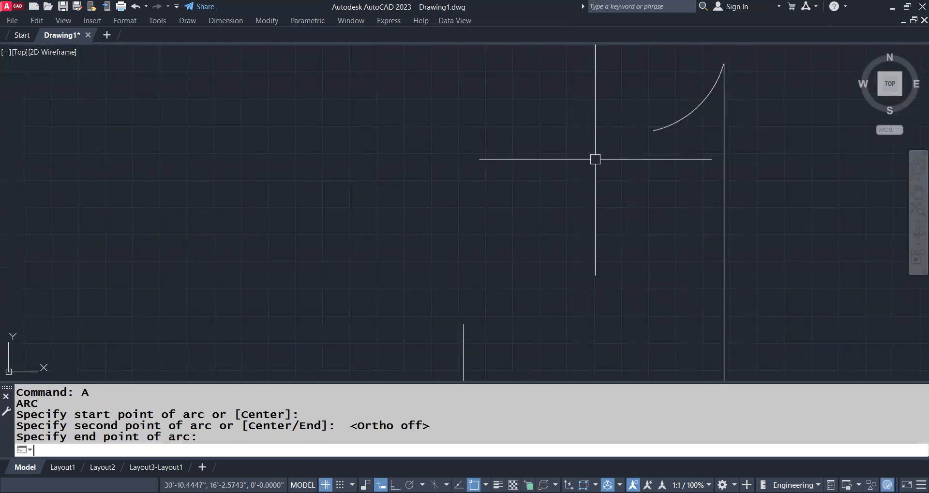
key(Return)
key(Return)
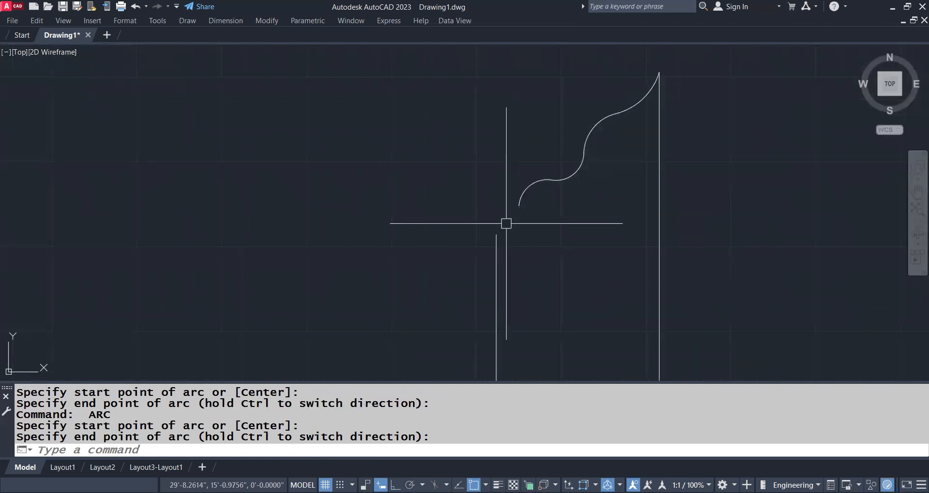
scroll(585, 154, down, 4)
key(Escape)
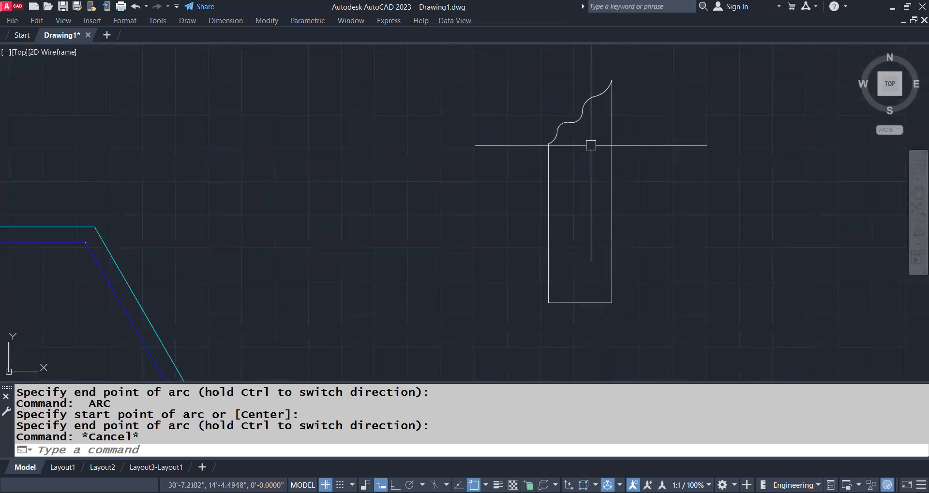
- Join the base line, the short vertical line and the wavy arcs of the half profile into one polyline
click(600, 80)
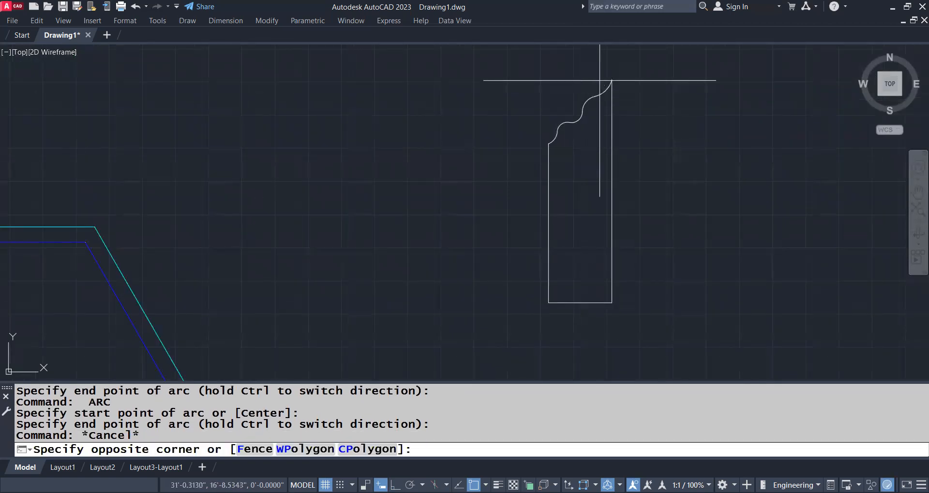
click(545, 250)
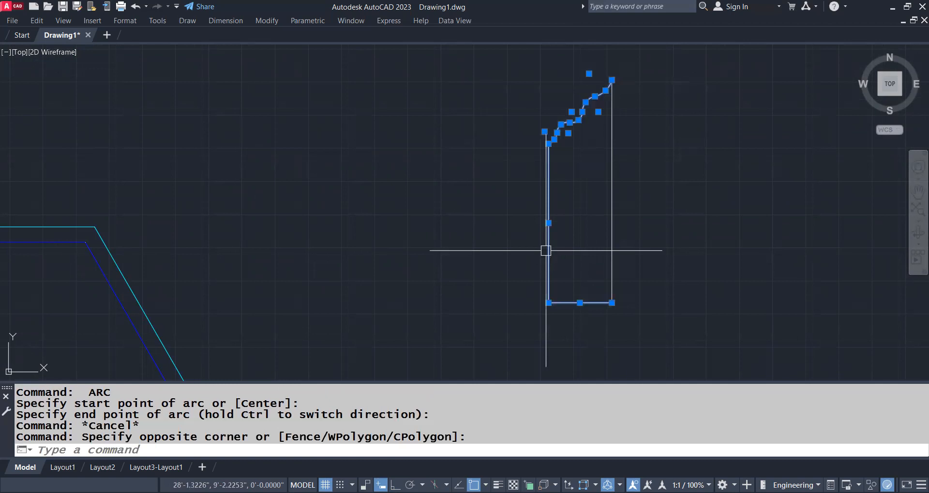
text(j)
key(Return)
- Mirror the joined half profile about the 7' vertical line, keeping the source, and delete that centre line
text(mi)
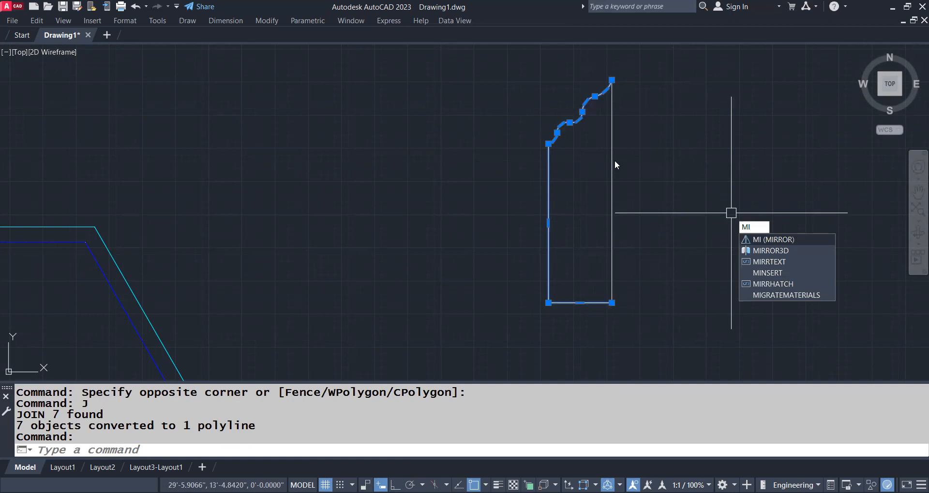
key(Return)
click(612, 80)
click(611, 303)
key(Return)
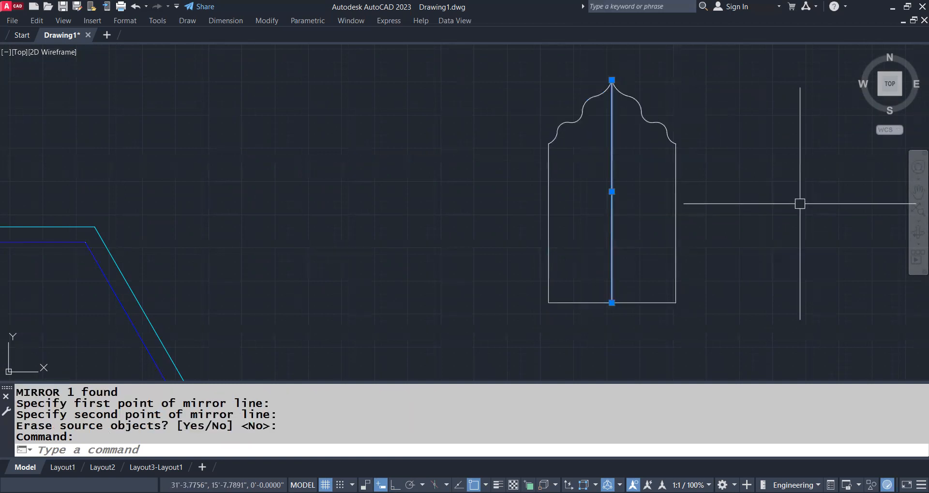
key(Delete)
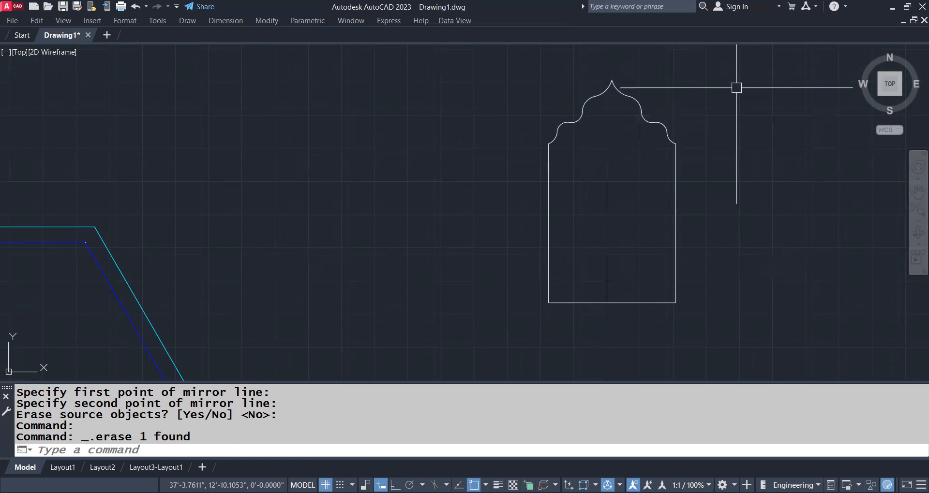
- Join the two mirrored halves of the arch profile into a single closed polyline
click(734, 87)
click(516, 317)
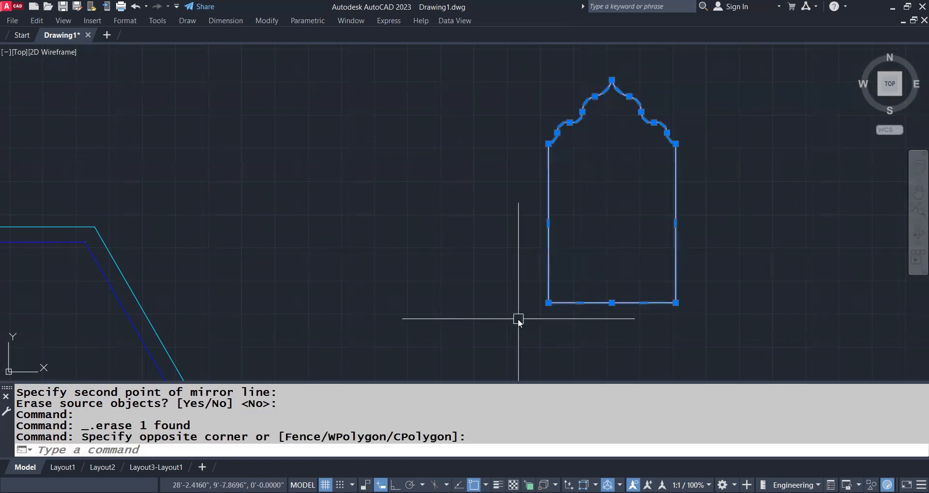
text(j)
key(Return)
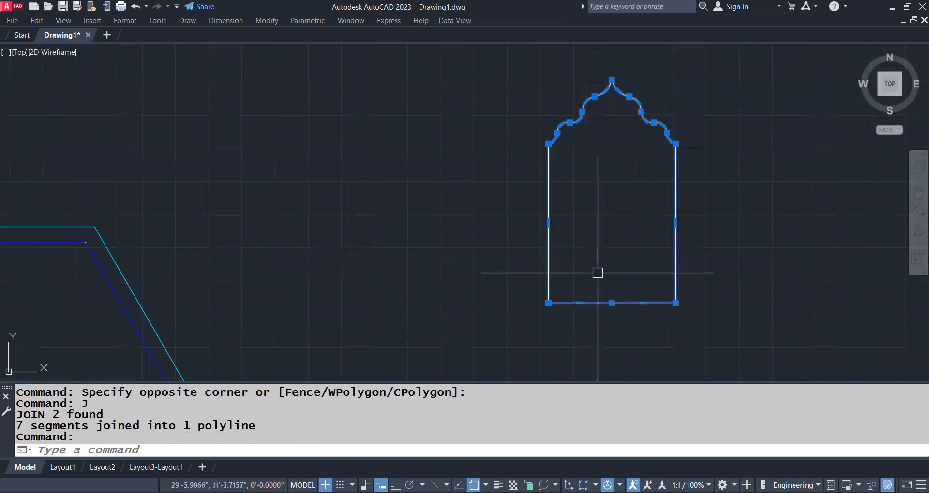
key(Escape)
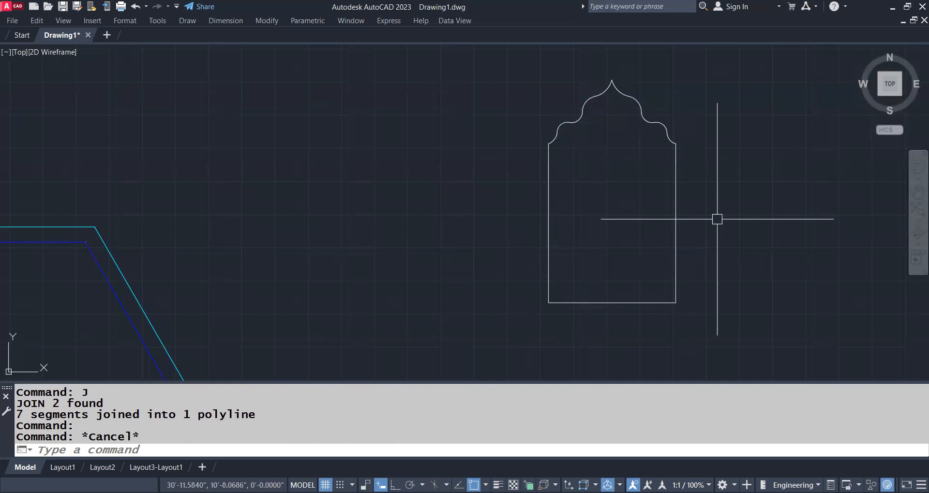
- Switch from the plan view to the SW isometric view
text(-view)
key(Return)
text(sw)
key(Return)
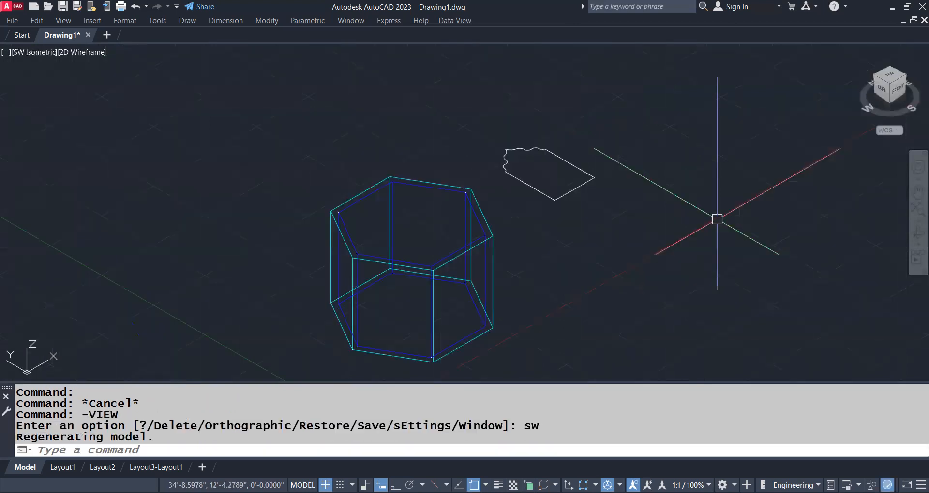
- Extrude the closed arch profile to a height of 6 inches
click(559, 196)
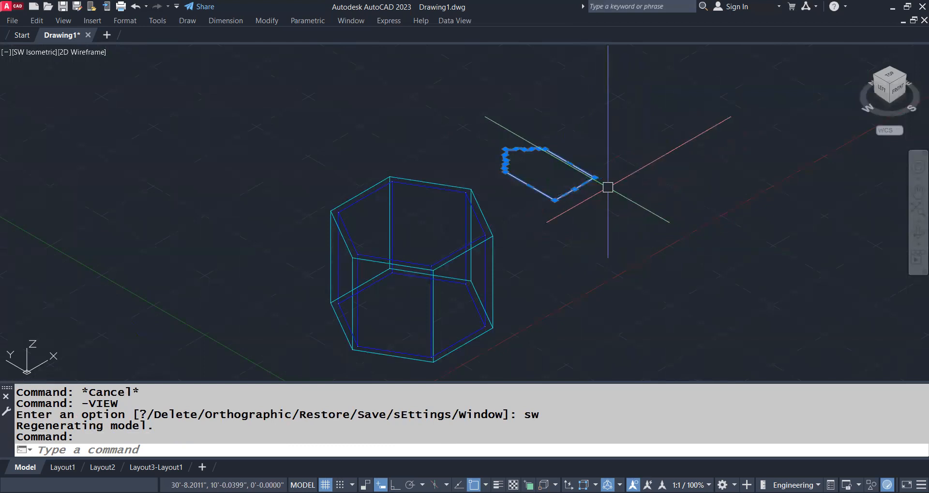
key(Escape)
text(EXt)
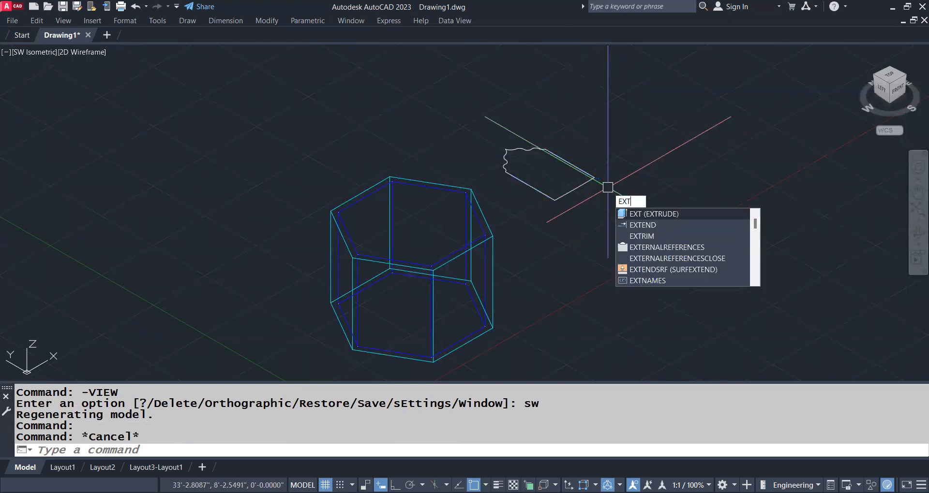
key(Return)
click(588, 187)
key(Return)
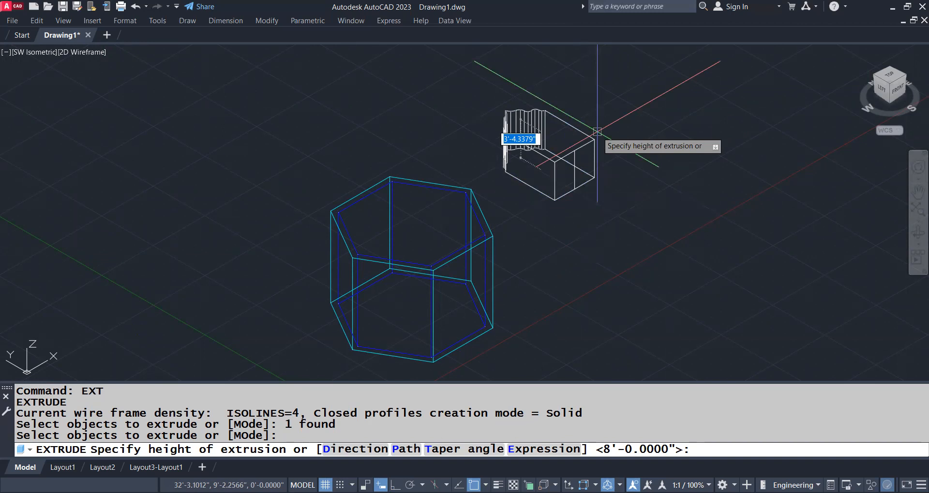
text(6)
key(Return)
scroll(534, 190, up, 4)
scroll(492, 166, down, 1)
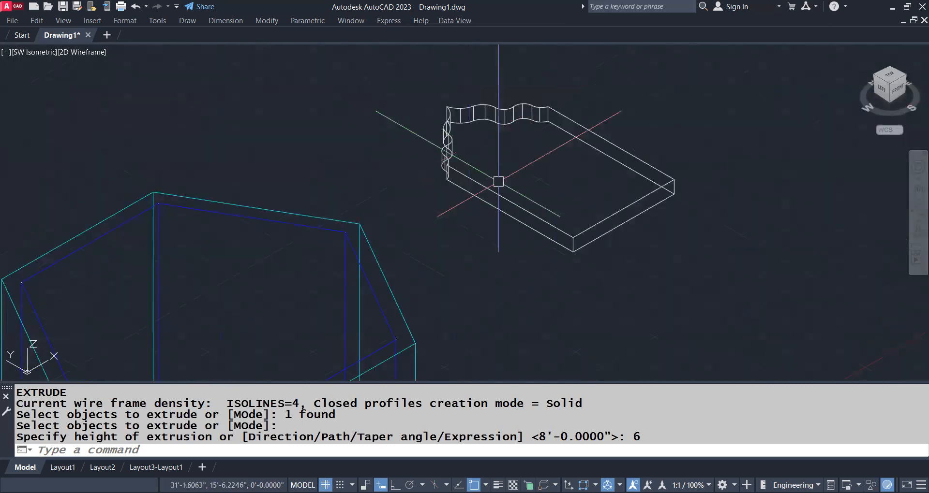
scroll(627, 249, down, 4)
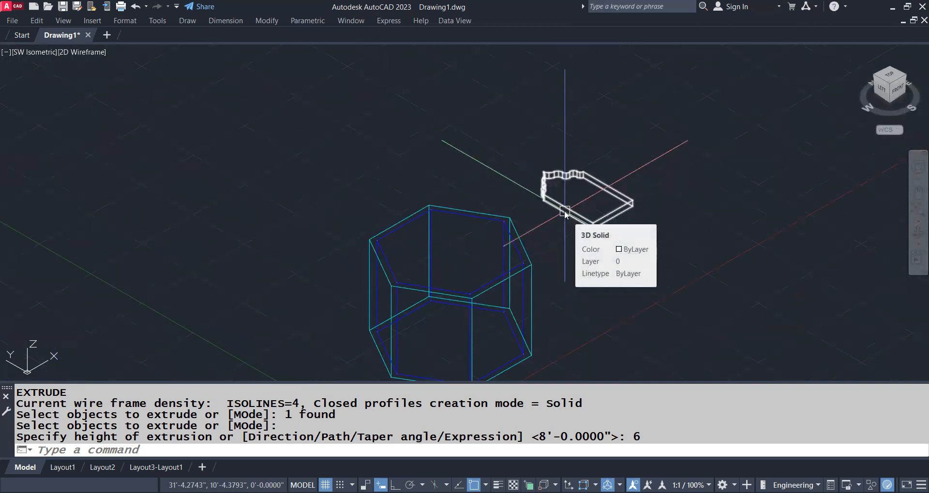
- Try to rotate the extruded arch solid freehand about the Z axis with 3DROTATE, and undo the rotation
text(3DROTATE)
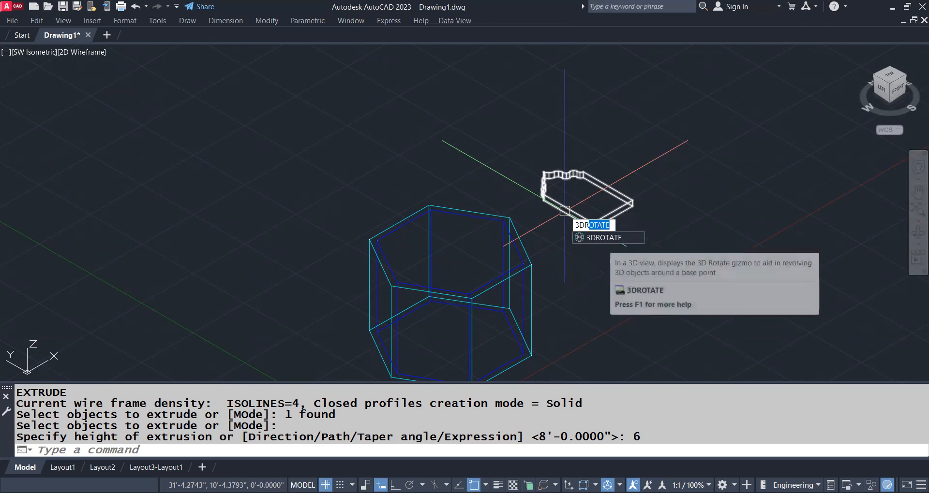
key(Return)
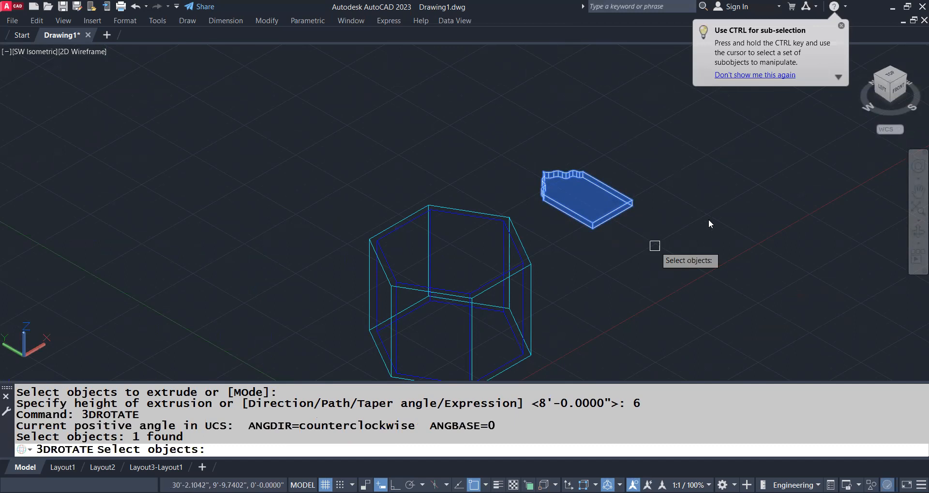
key(Return)
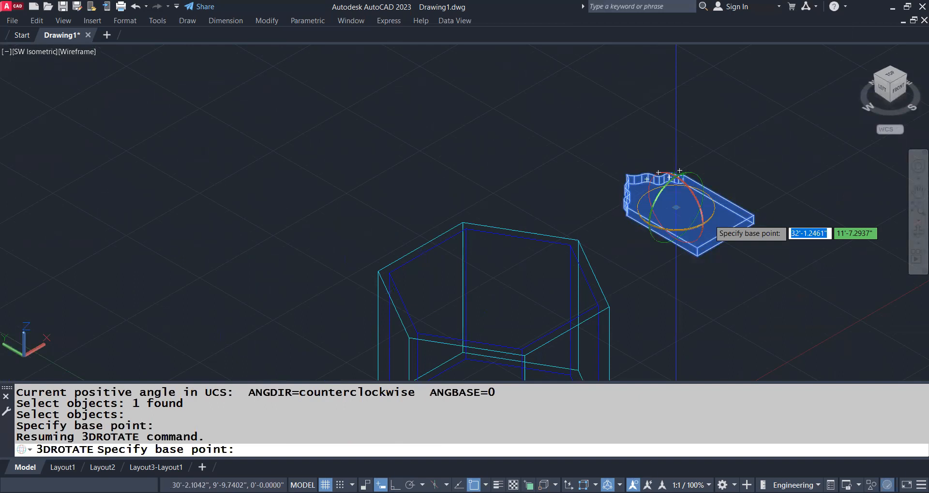
drag(704, 223, 714, 204)
click(715, 207)
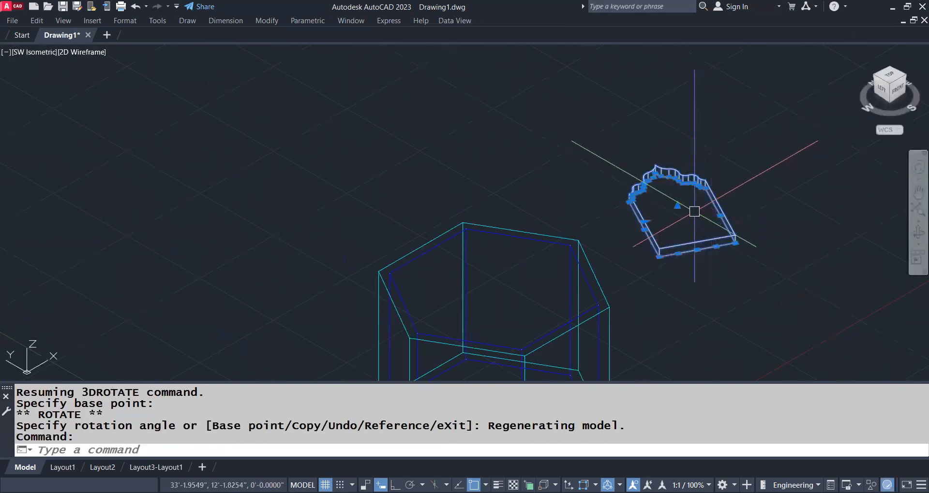
key(ctrl+z)
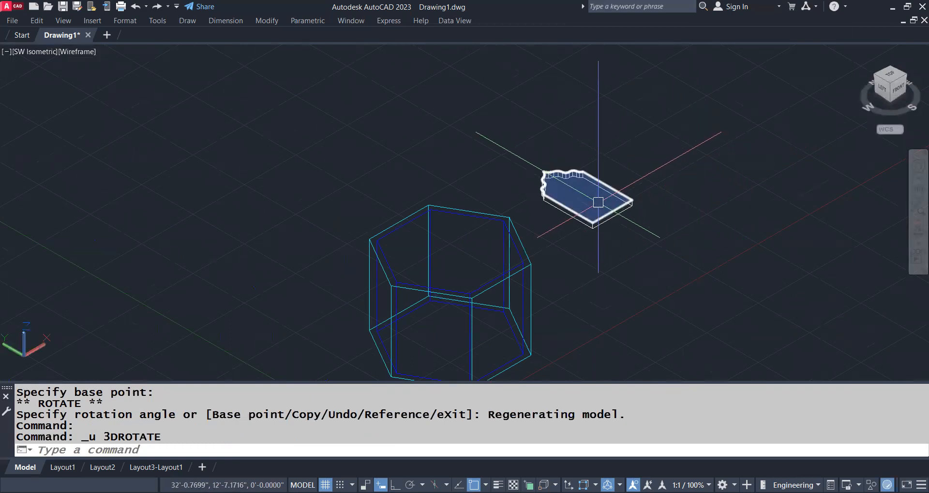
- Rotate the arch solid upright about the X axis using 3DROTATE with Ortho on
click(606, 218)
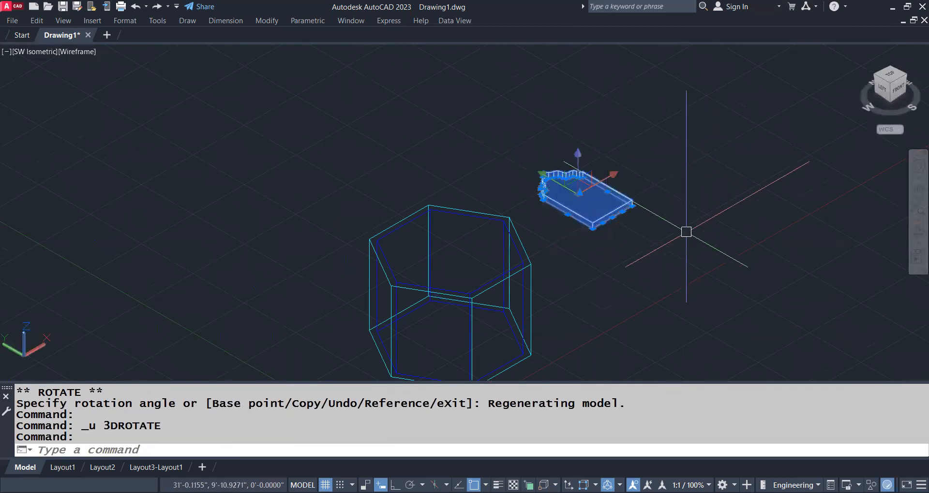
text(3dr)
key(Return)
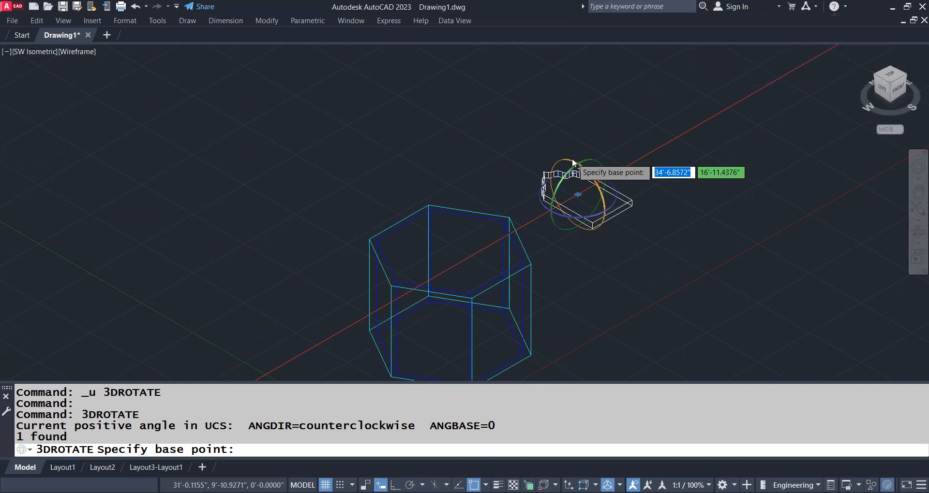
key(F8)
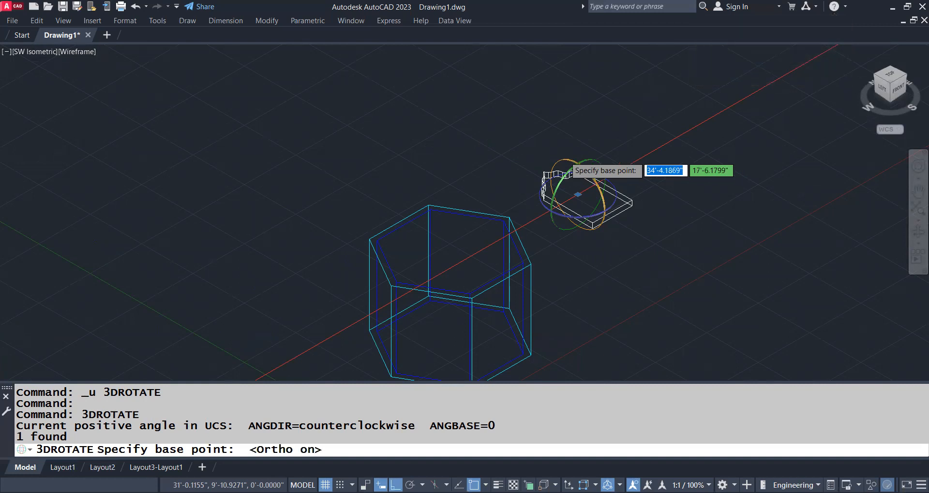
click(577, 194)
key(Return)
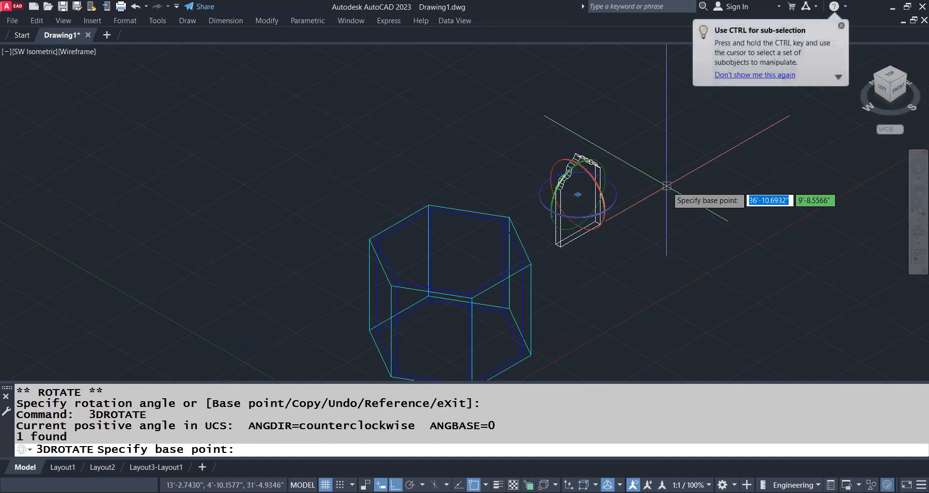
key(Escape)
- Move the upright arch solid by its bottom edge midpoint to the midpoint of the outer hexagon's front bottom edge
click(578, 166)
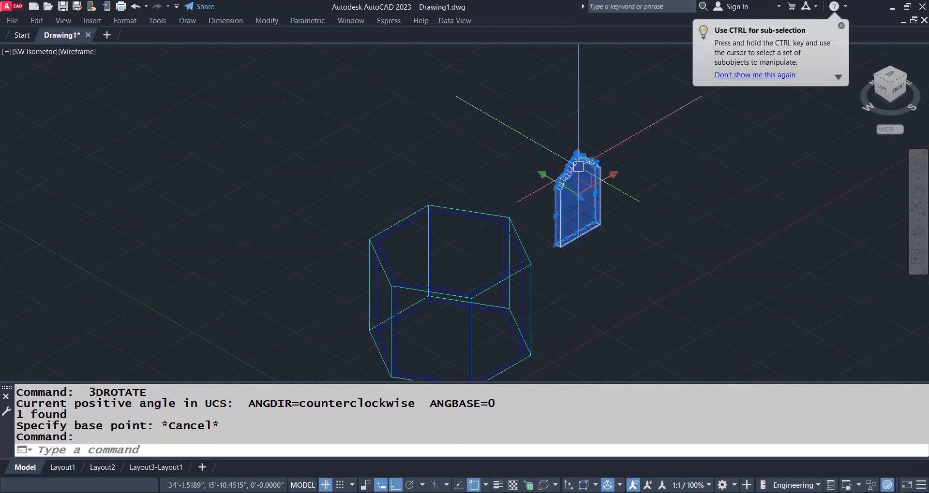
middle_drag(668, 241, 667, 205)
text(M)
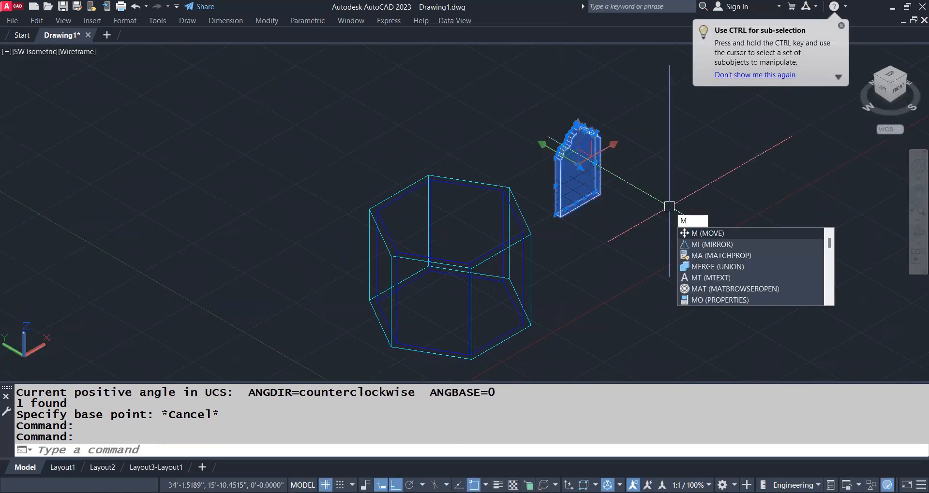
key(Return)
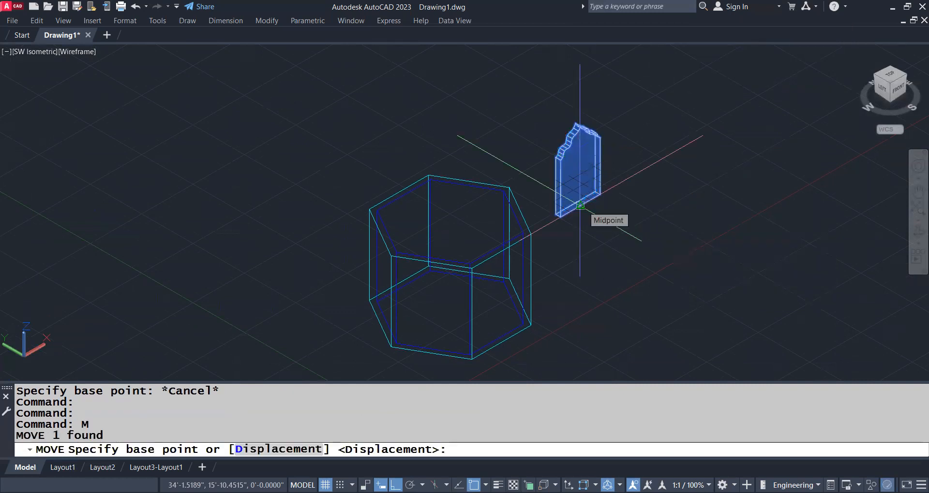
click(580, 206)
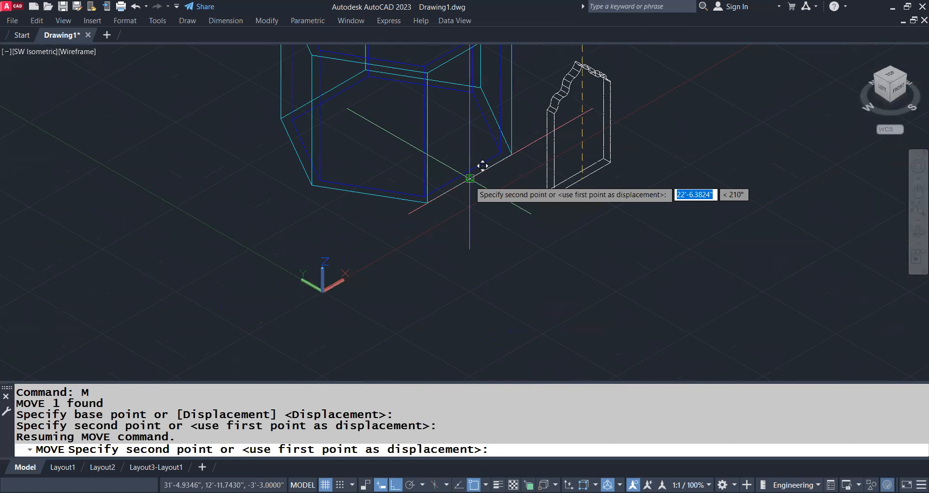
click(470, 179)
scroll(622, 187, down, 3)
middle_drag(557, 145, 653, 218)
- Switch to the plan view of the current UCS and centre the hexagon in view
text(PLAN)
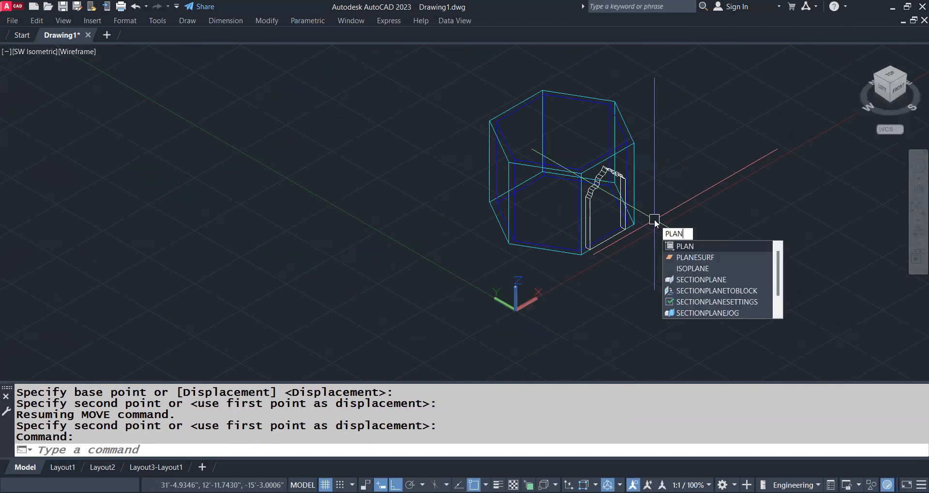
key(Return)
key(Return)
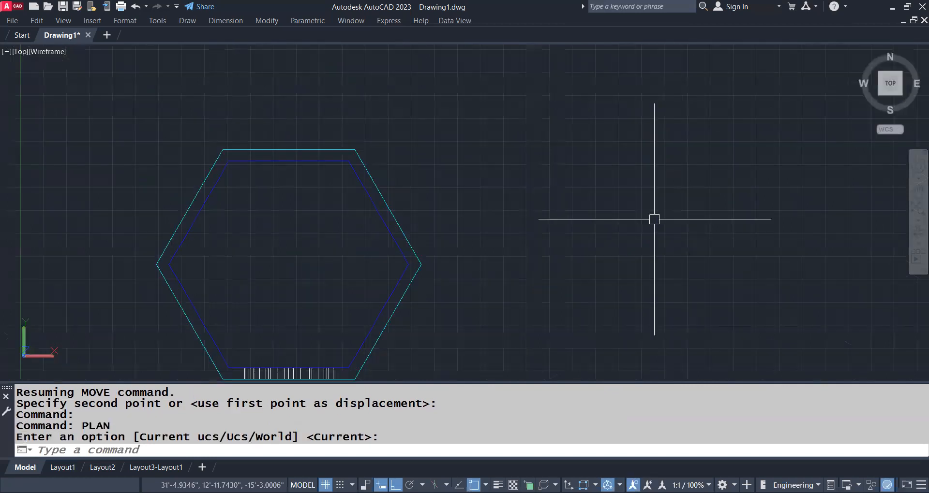
middle_drag(300, 276, 432, 184)
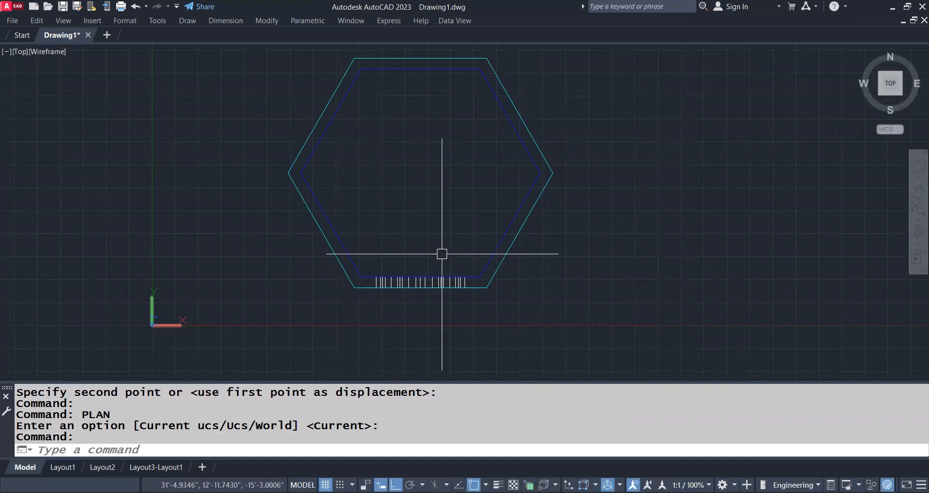
- Polar-array the arch solid around the hexagon's centre with 6 items over 360 degrees, rotating the copies
text(-AR)
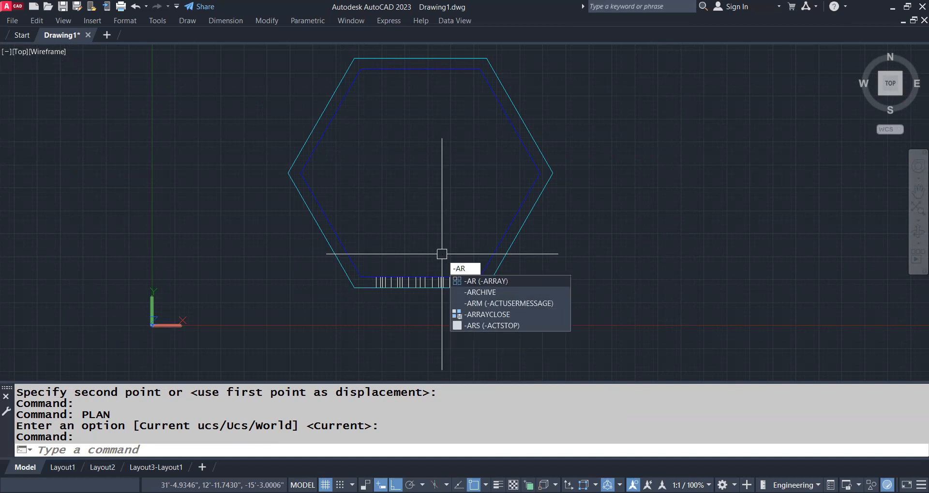
key(Return)
key(Down)
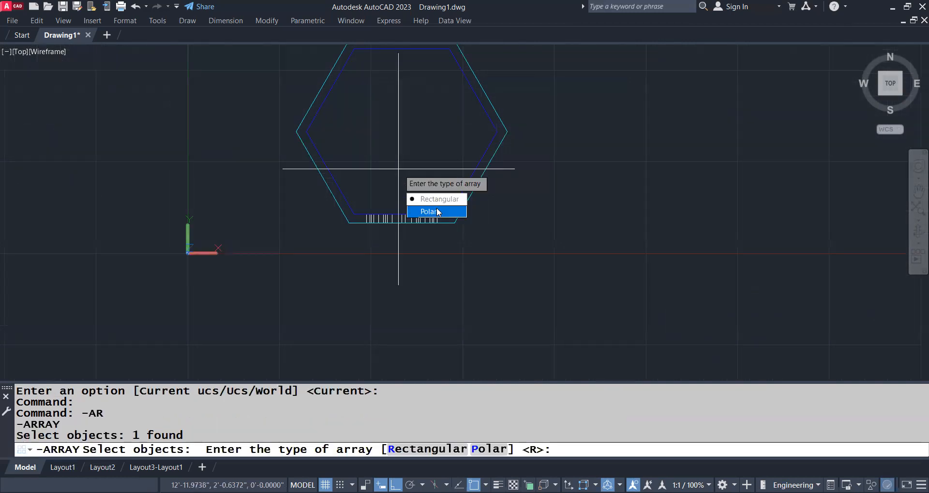
key(Return)
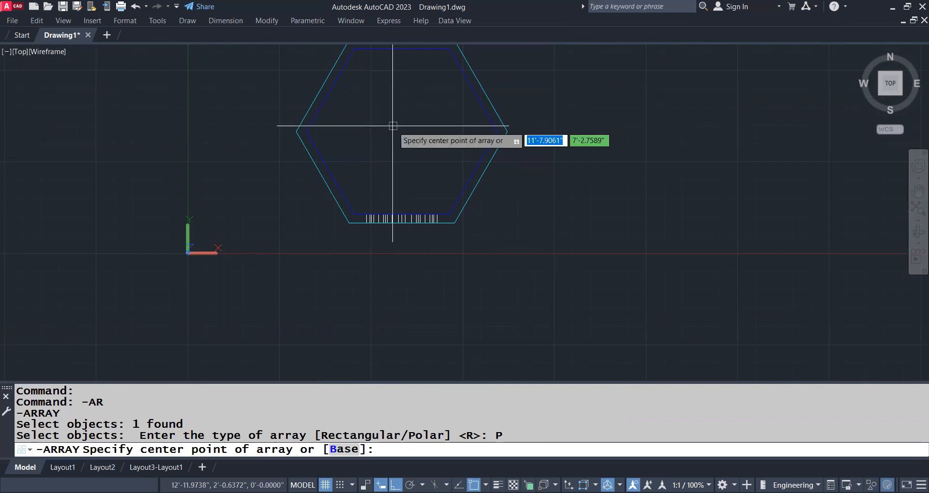
text(mtp)
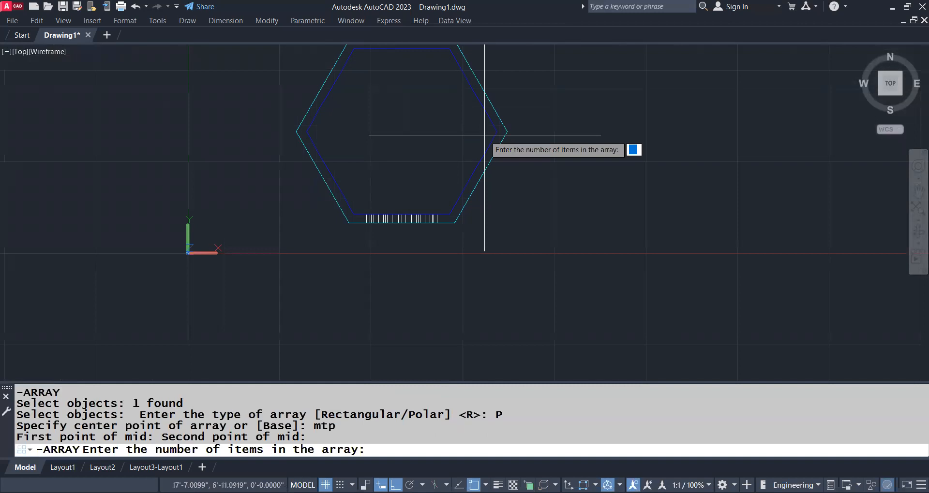
middle_drag(422, 142, 499, 215)
key(Escape)
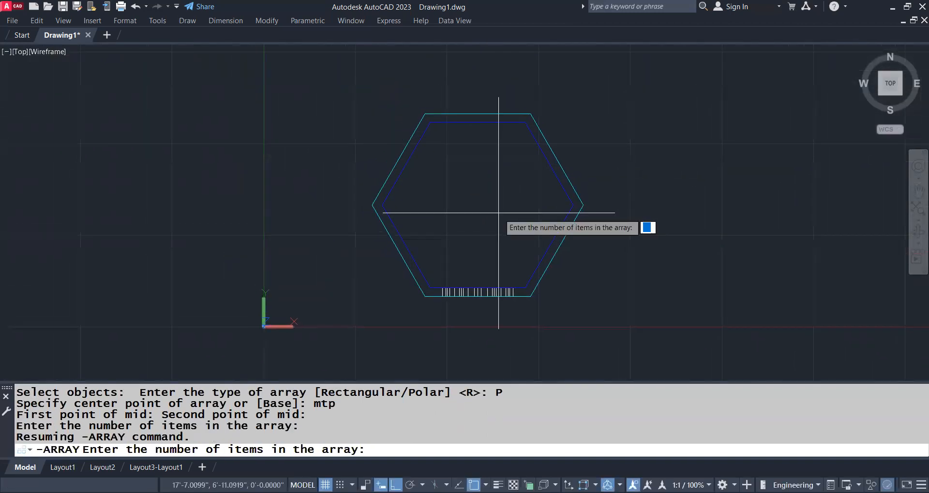
text(6)
key(Return)
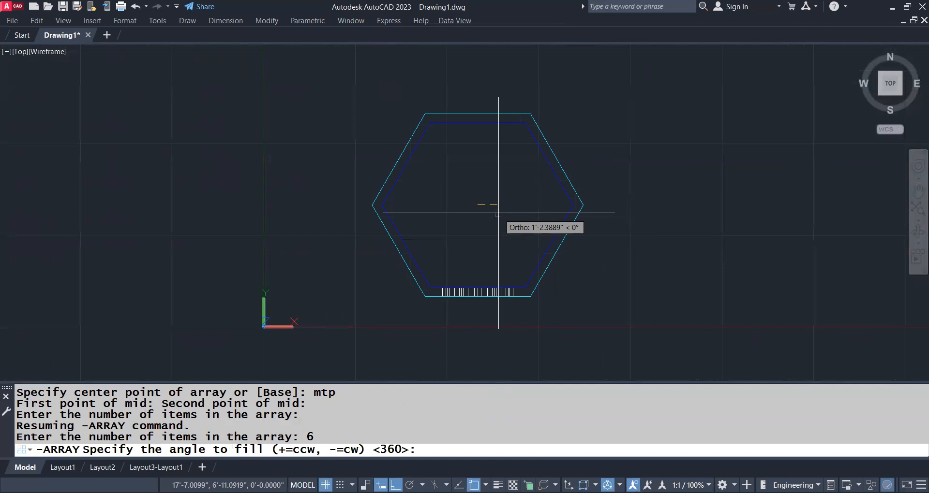
key(Return)
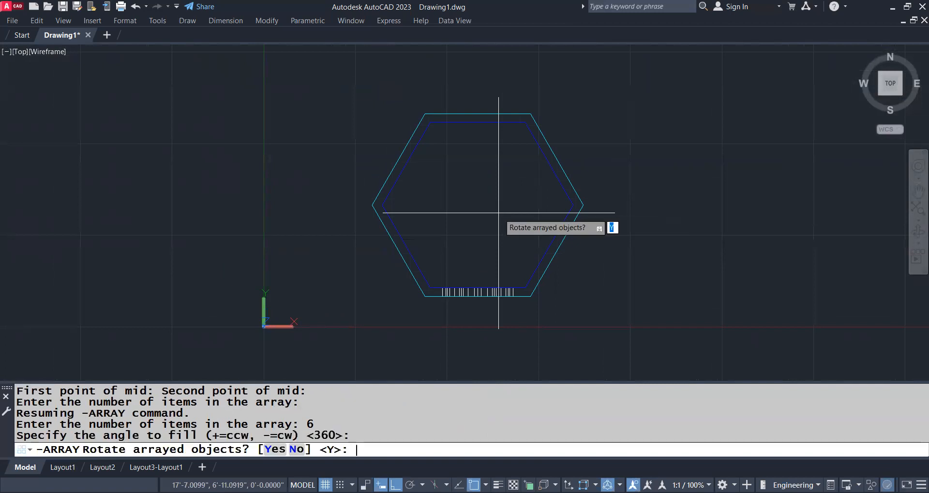
key(Return)
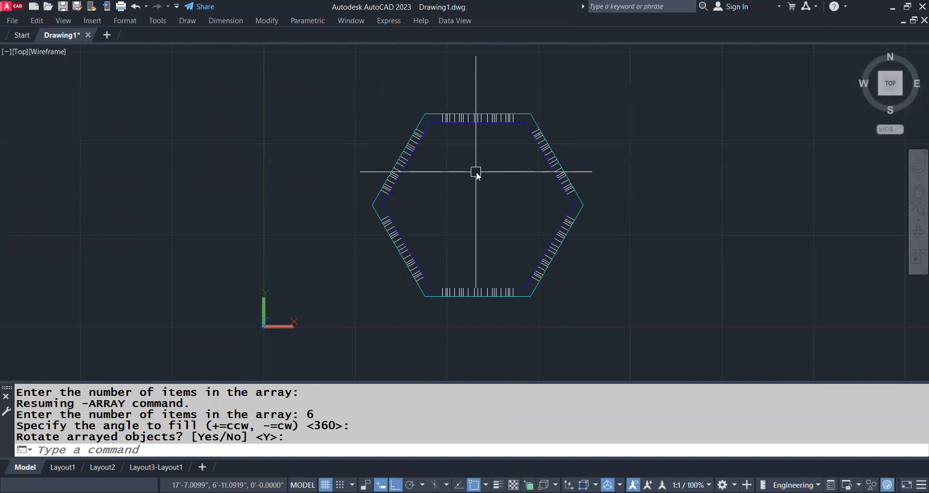
- Switch to the SW isometric view and shade the model
text(-VIEW)
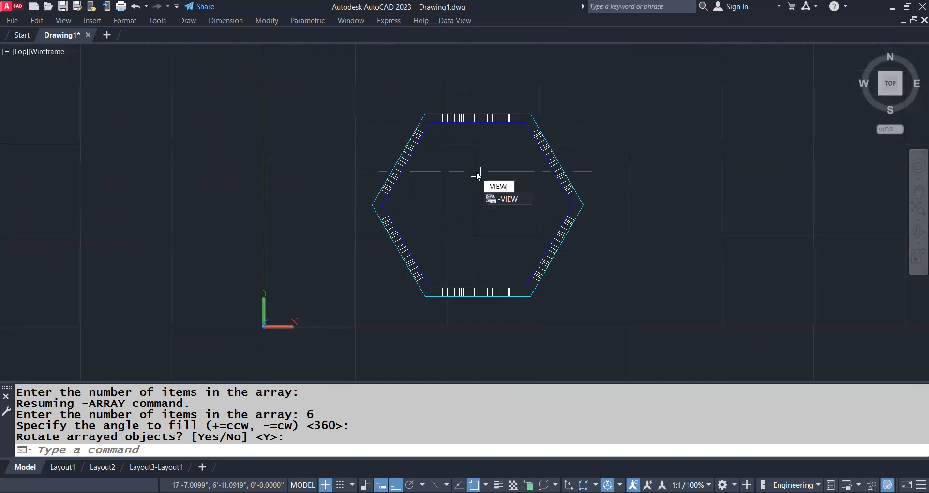
key(Return)
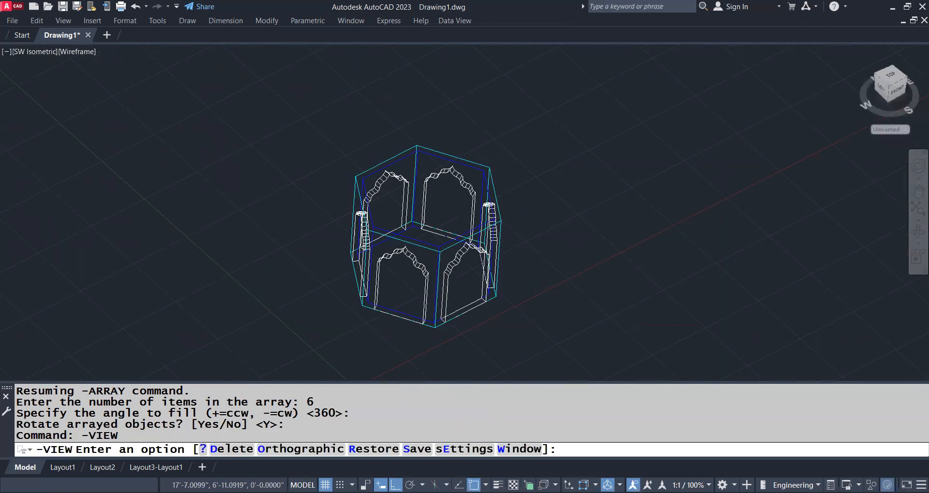
text(sw)
key(Return)
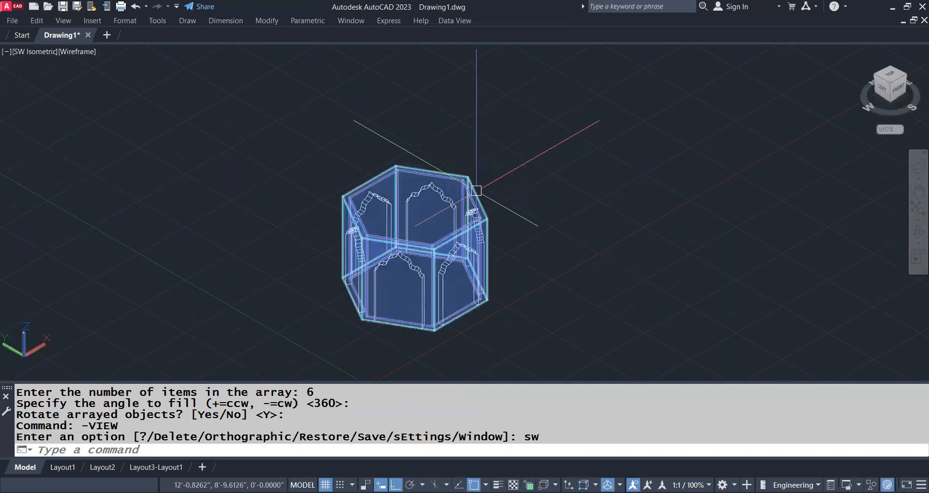
text(shade)
key(Return)
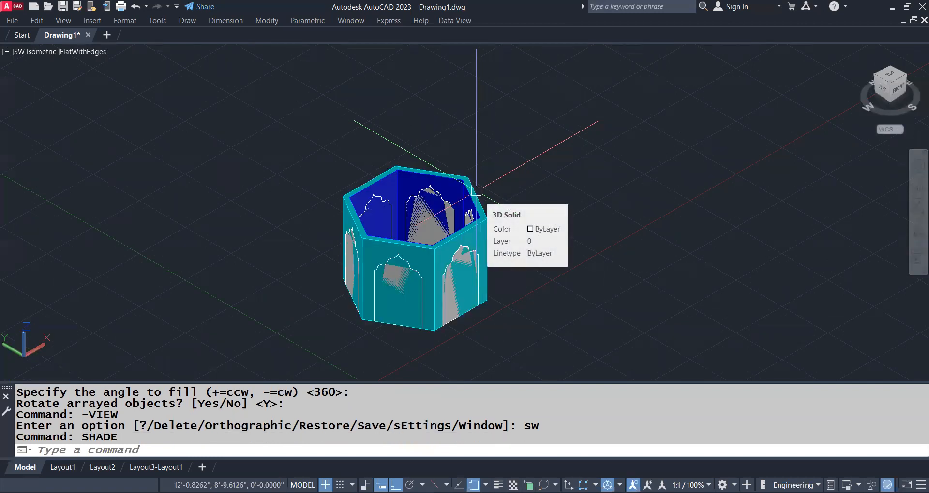
- Subtract the arch solid in the front-right wall from the hollow hexagonal solid
text(sub)
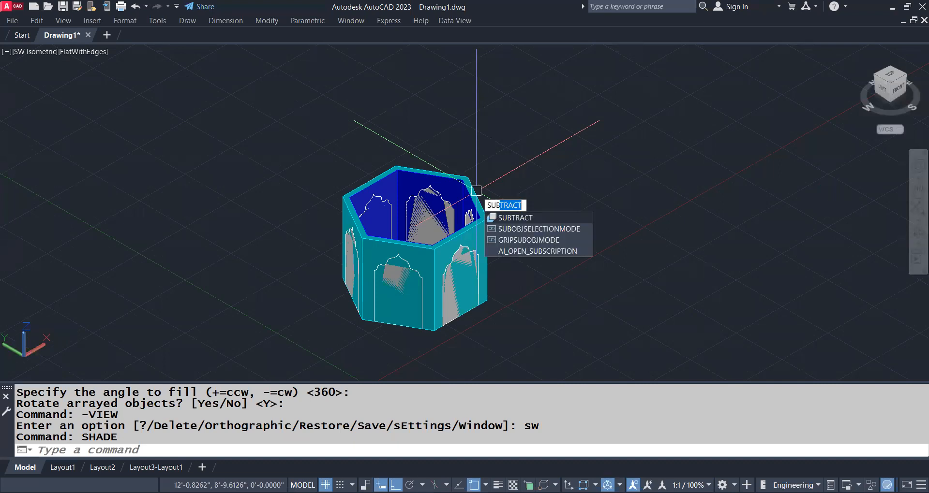
key(Return)
scroll(477, 234, up, 2)
click(477, 234)
key(Return)
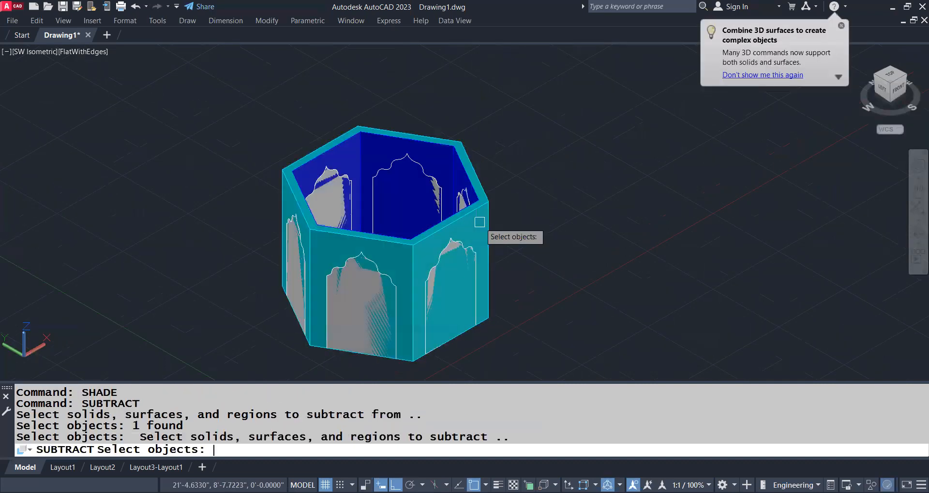
scroll(461, 241, up, 3)
click(459, 250)
key(Return)
scroll(463, 212, down, 4)
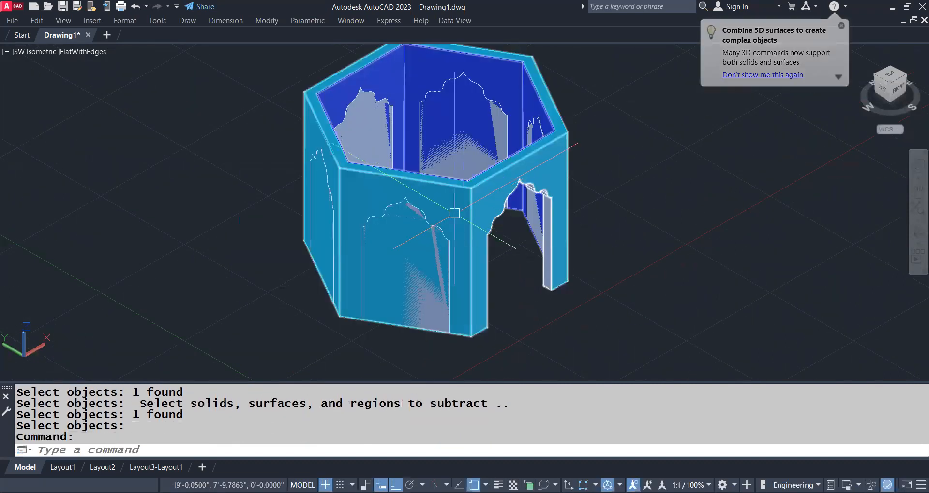
- Subtract the arch solids in the front, left and rear-left walls from the hexagonal solid
middle_drag(339, 193, 487, 215)
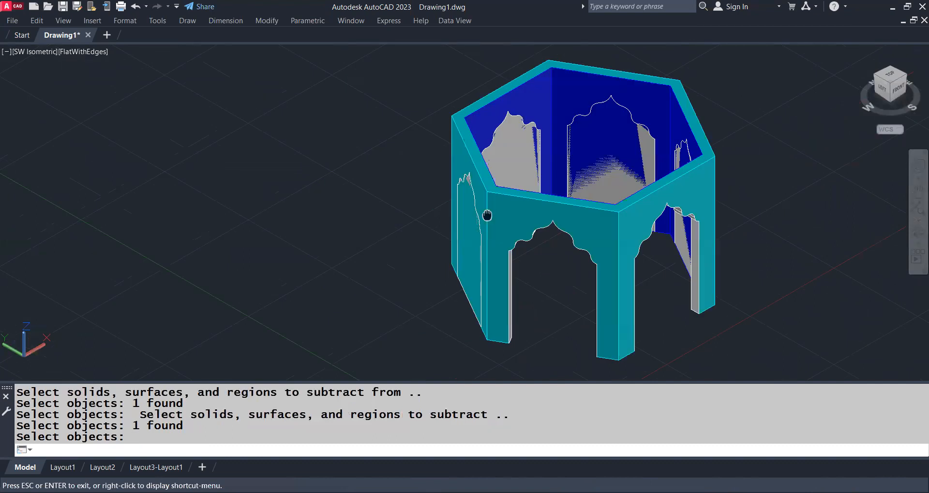
click(488, 214)
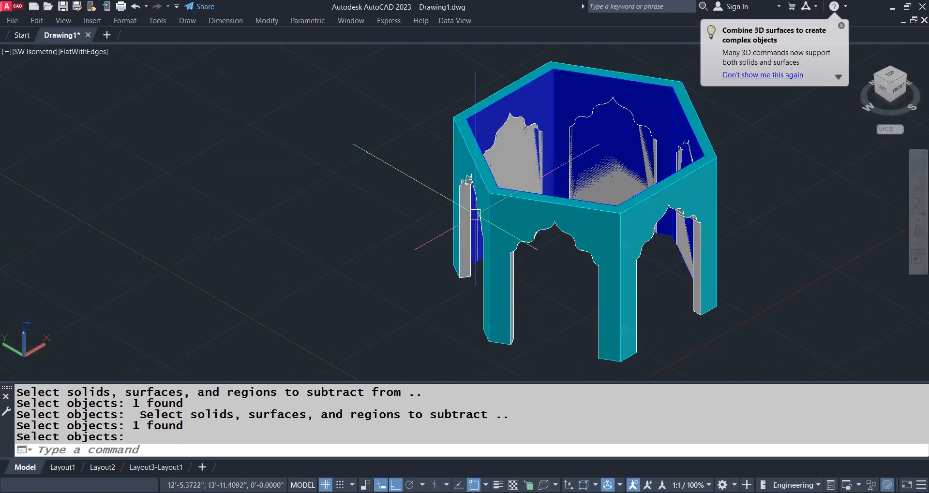
middle_drag(471, 192, 471, 259)
key(Return)
click(471, 189)
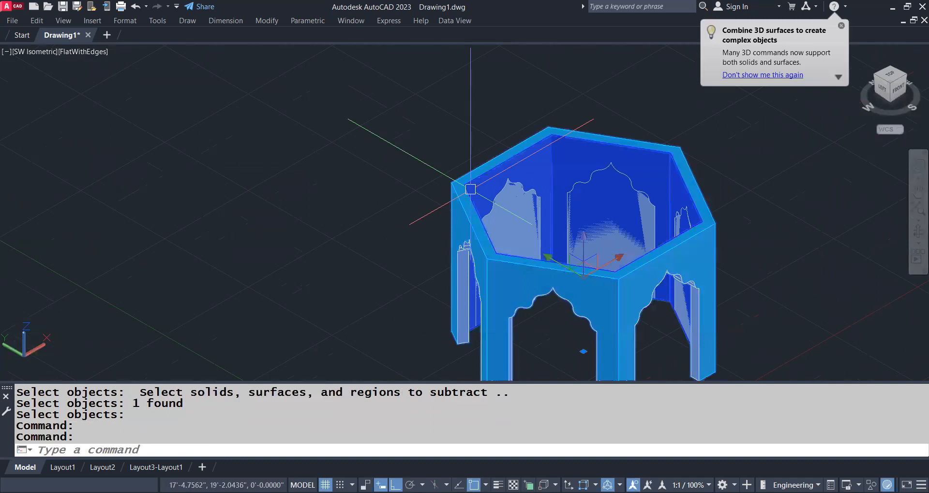
key(Return)
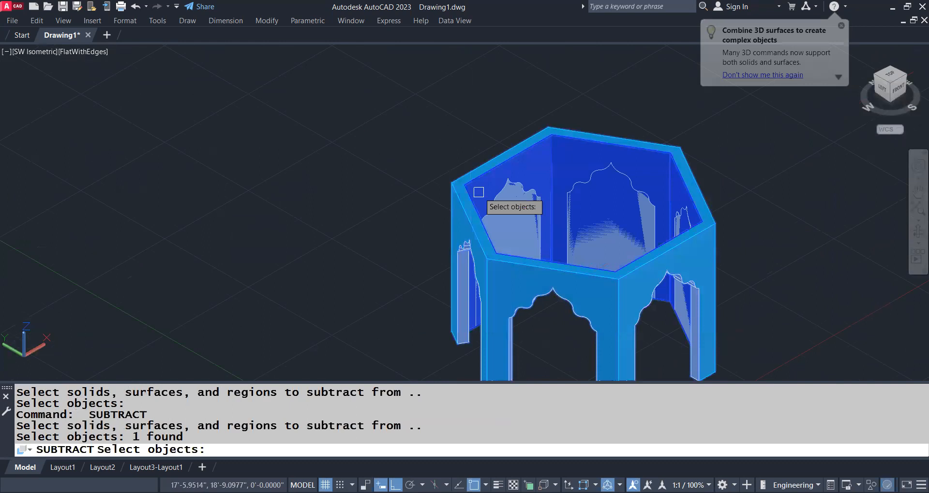
click(478, 190)
key(Return)
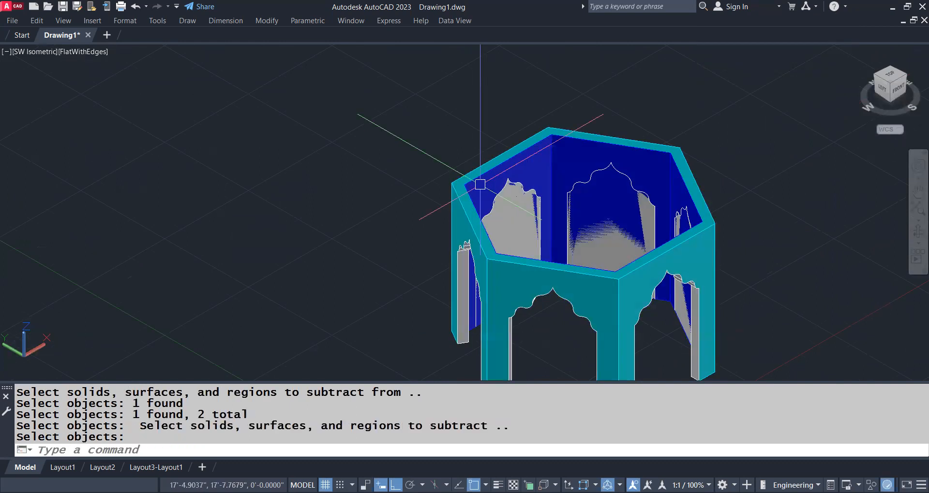
click(579, 167)
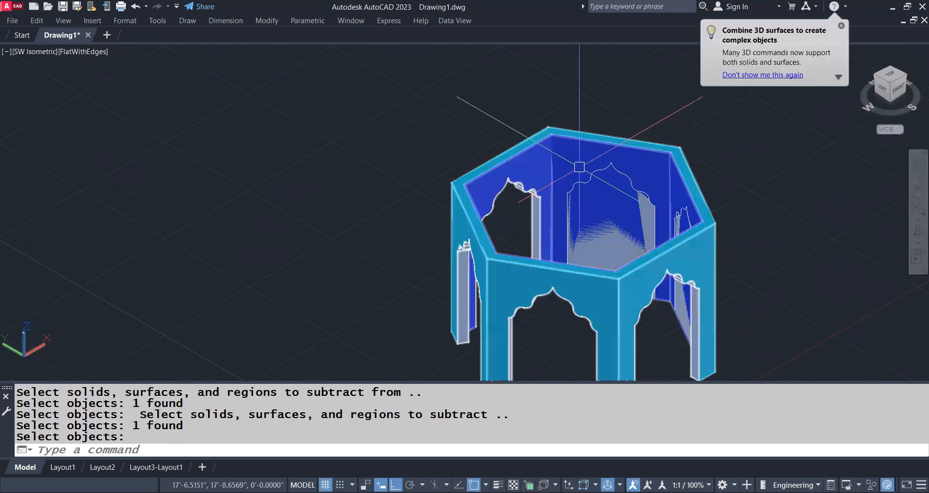
- Subtract the arch solid in the rear wall from the hexagonal solid
key(Return)
click(586, 154)
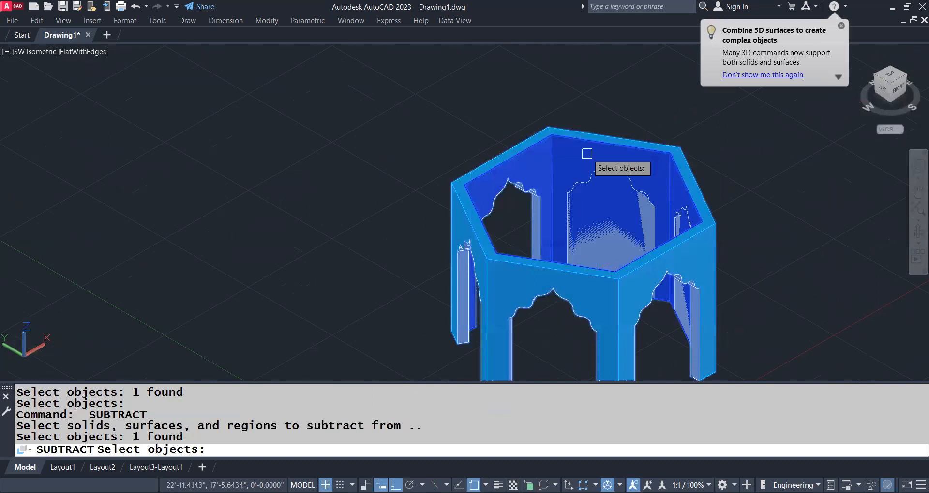
key(Return)
click(612, 210)
key(Return)
- Subtract the last remaining arch solid from the uncut wall of the hexagonal solid
middle_drag(705, 261, 573, 194)
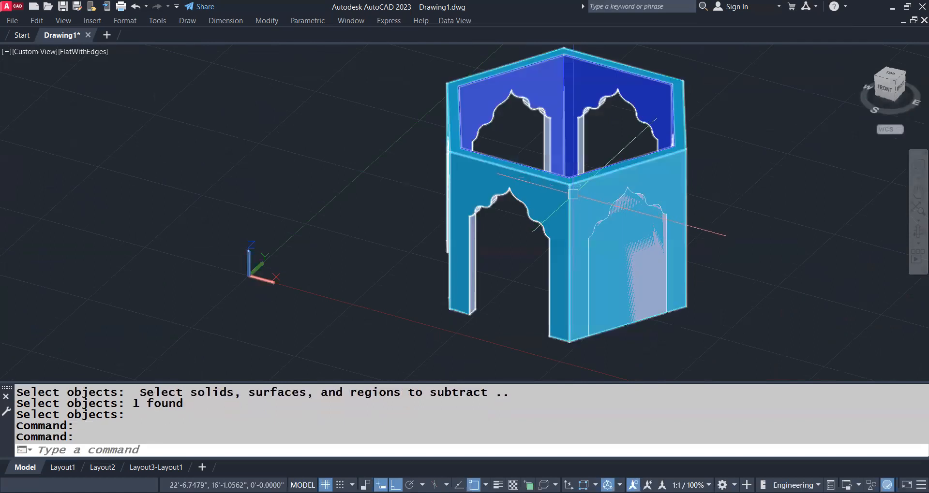
key(Return)
click(572, 194)
key(Return)
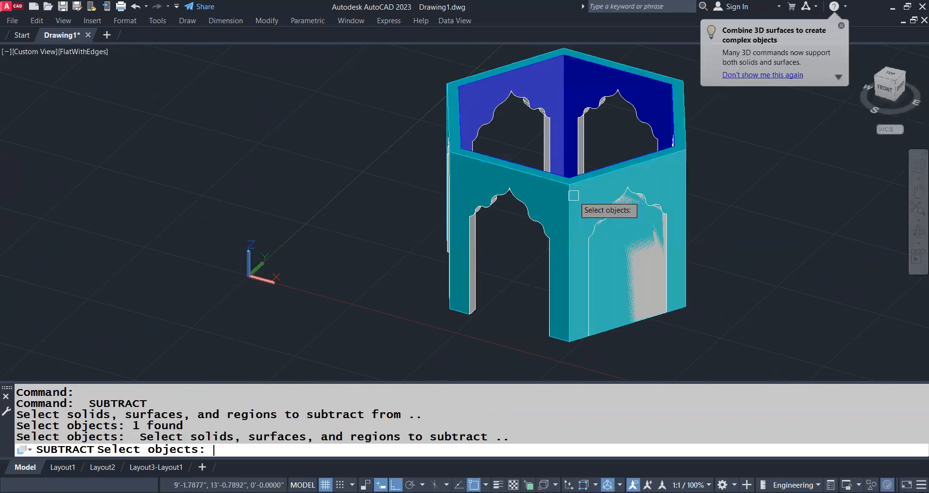
click(573, 196)
scroll(561, 194, down, 2)
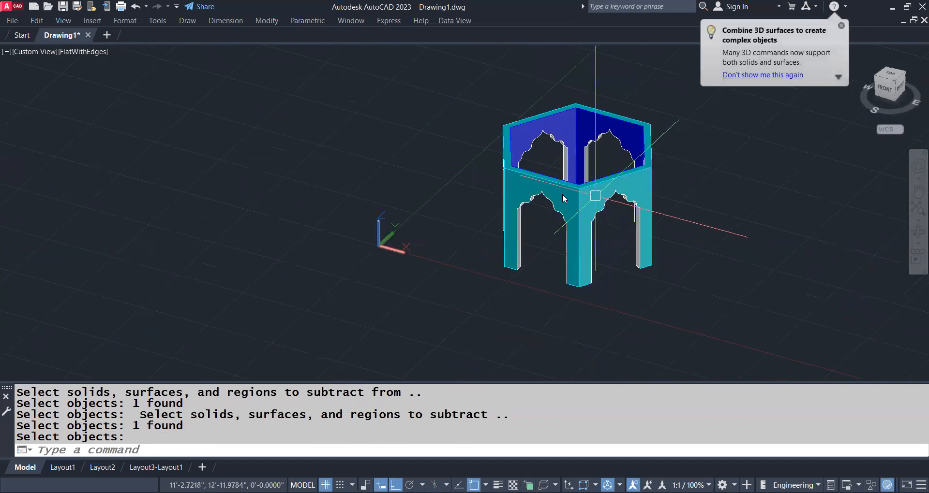
key(Return)
- Align the UCS with the front wall at the base corner of its leg, and restore the World UCS
shift+middle_drag(456, 207, 532, 225)
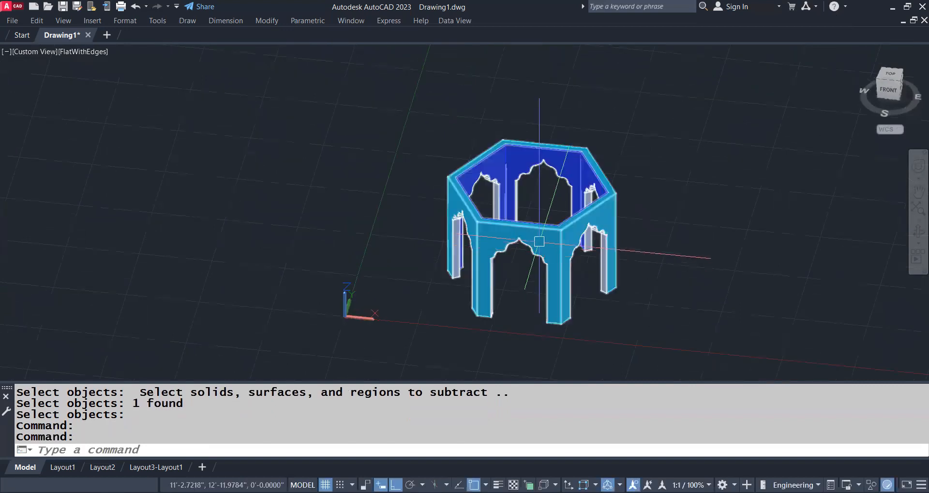
scroll(486, 183, up, 3)
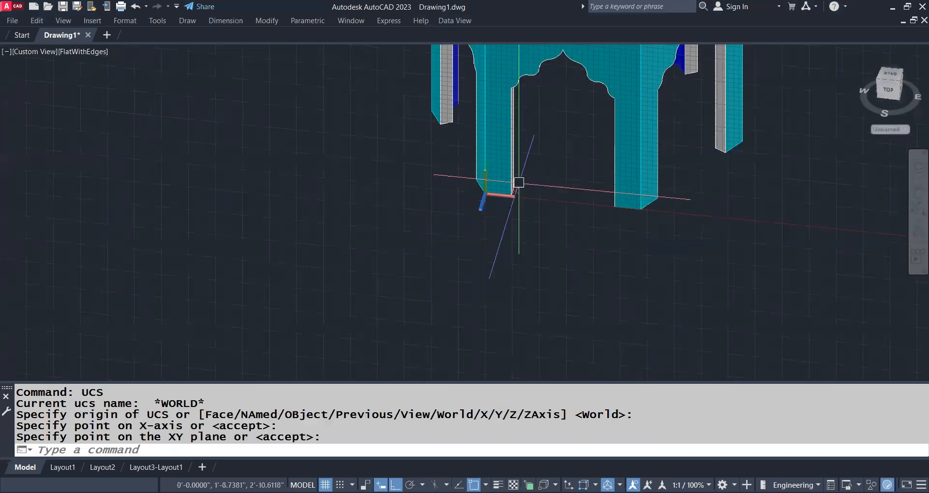
scroll(531, 200, down, 6)
middle_drag(532, 200, 519, 226)
shift+middle_drag(557, 295, 370, 238)
shift+middle_drag(370, 244, 476, 226)
scroll(466, 173, up, 2)
scroll(465, 173, up, 2)
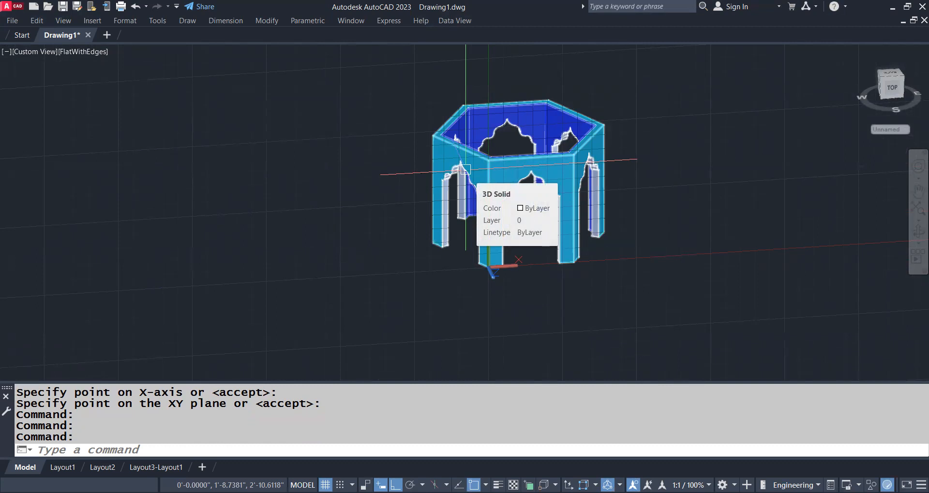
text(UCS)
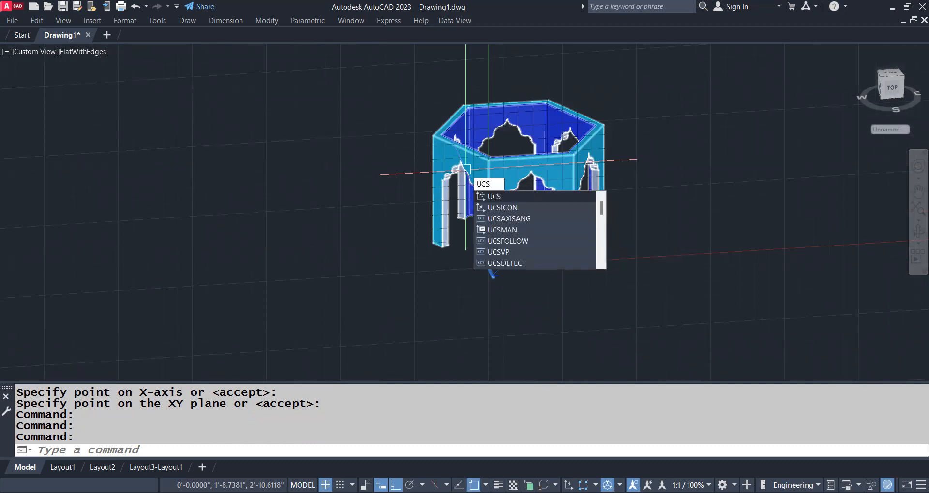
key(Return)
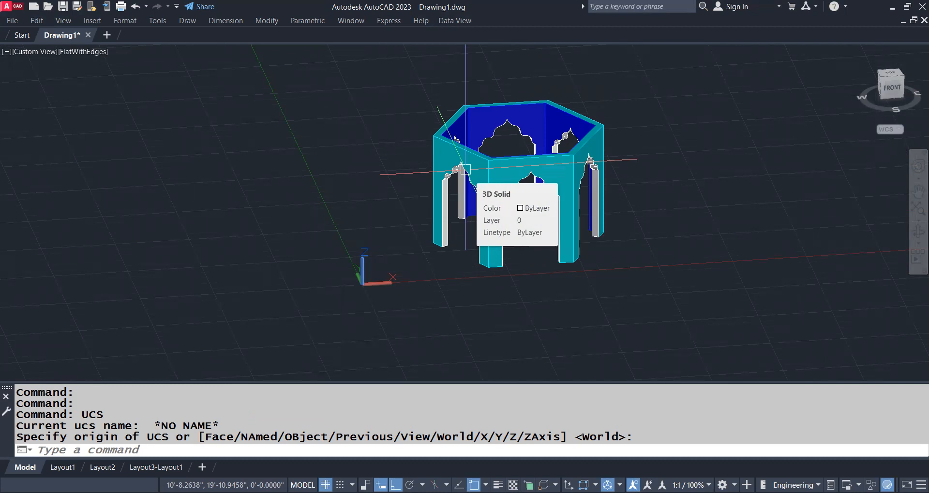
- Draw a solid box in the empty area beside the arched hexagonal solid
middle_drag(674, 222, 529, 261)
key(Return)
middle_drag(588, 175, 415, 206)
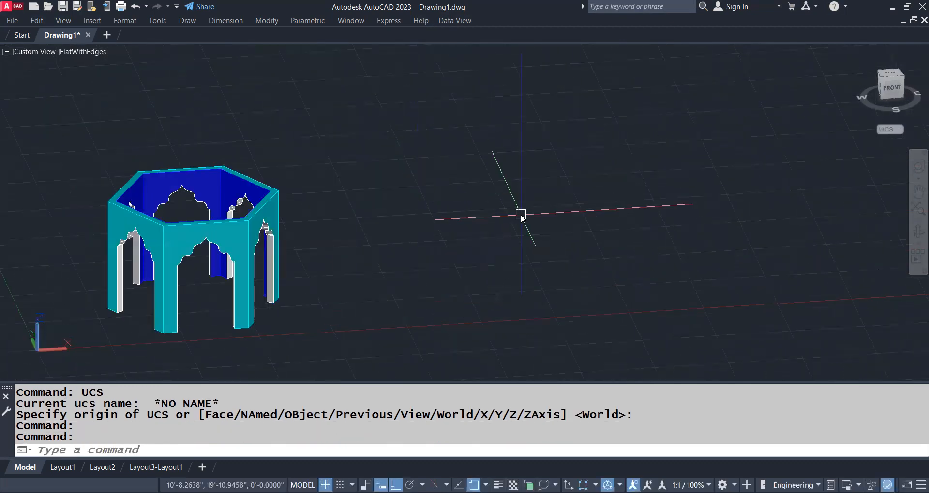
text(re)
key(Escape)
text(BO)
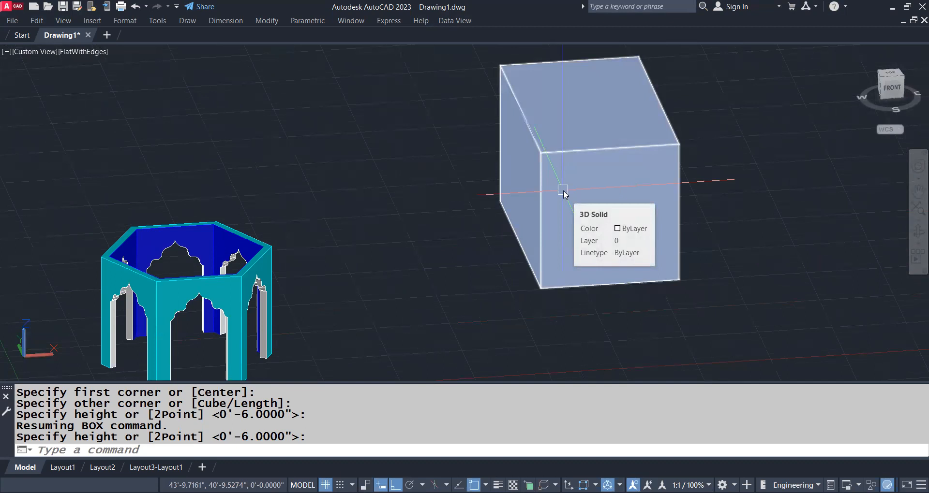
- Set the visual style to 2D Wireframe and draw a circle of about 2'-7.6" radius inside the box's base
text(VS)
key(Return)
text(2)
key(Return)
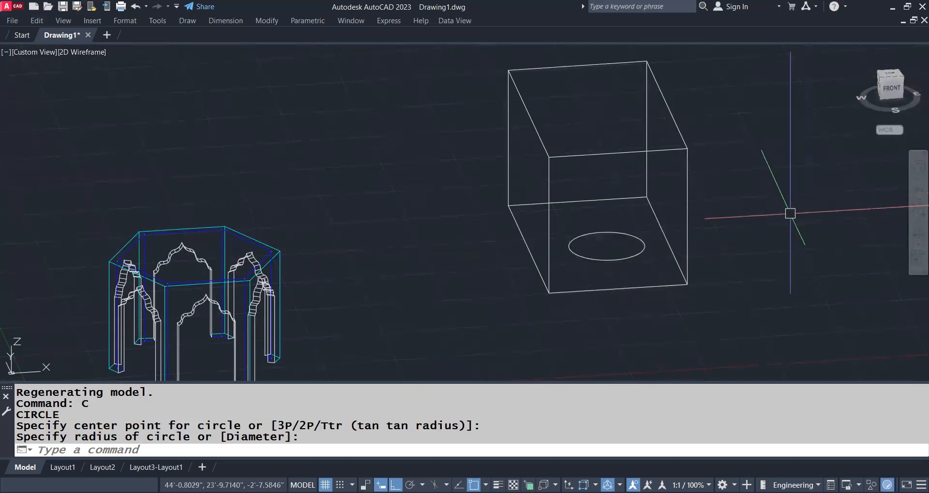
- Draw a second circle over the box's top face and orbit the view to check where it really lies
middle_drag(788, 213, 798, 220)
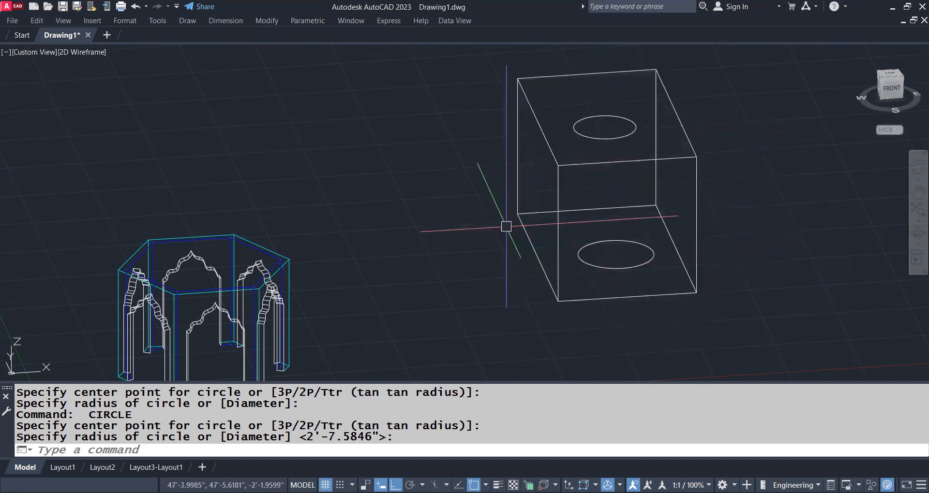
shift+middle_drag(510, 205, 559, 380)
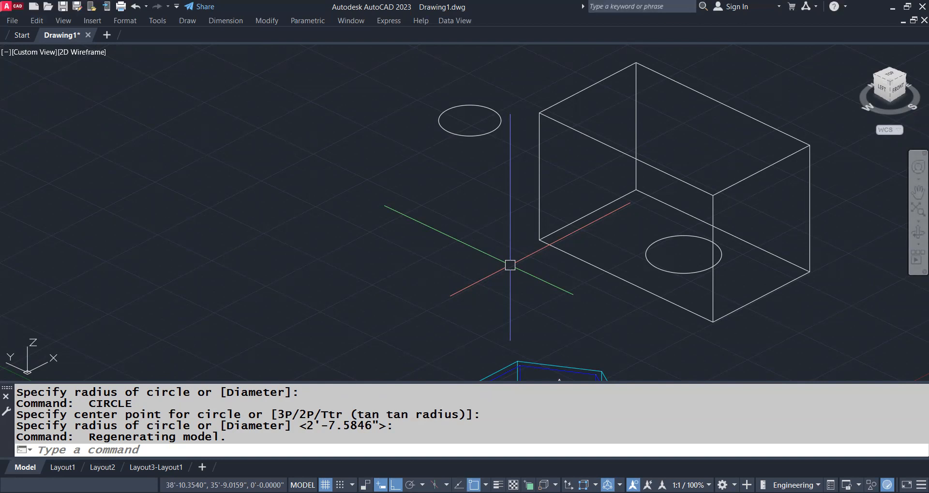
- Draw a circle of about 2'-4.3" radius centred on the box's top corner and orbit the view to check its position
shift+middle_drag(464, 242, 363, 216)
shift+middle_drag(431, 233, 370, 222)
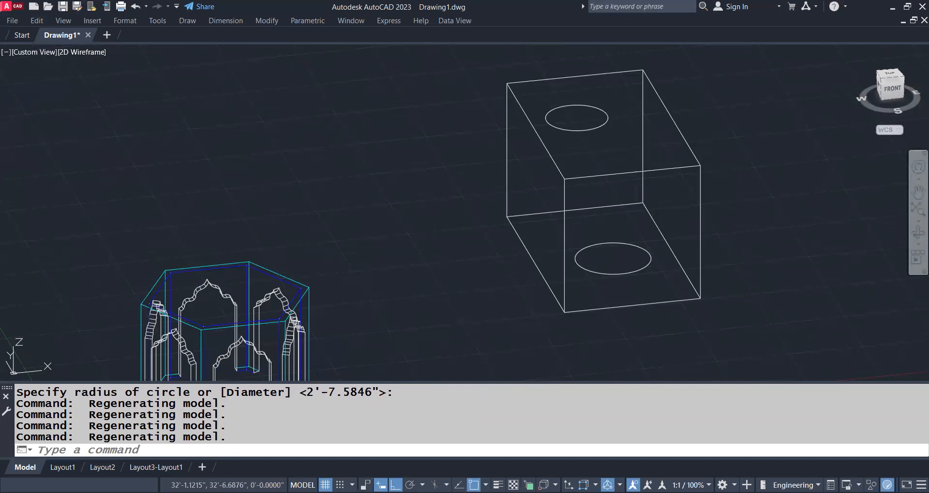
text(c)
key(Return)
click(506, 84)
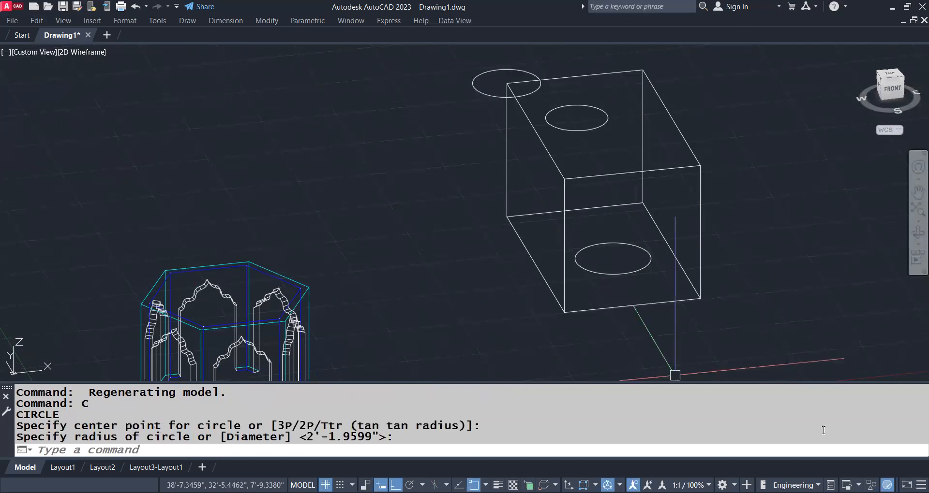
shift+middle_drag(595, 288, 633, 312)
scroll(518, 116, up, 4)
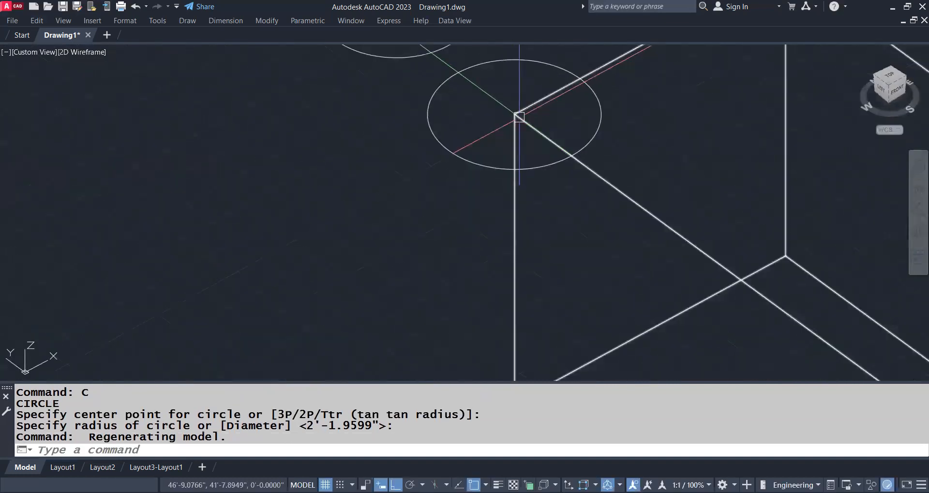
scroll(505, 117, down, 5)
shift+middle_drag(539, 180, 521, 154)
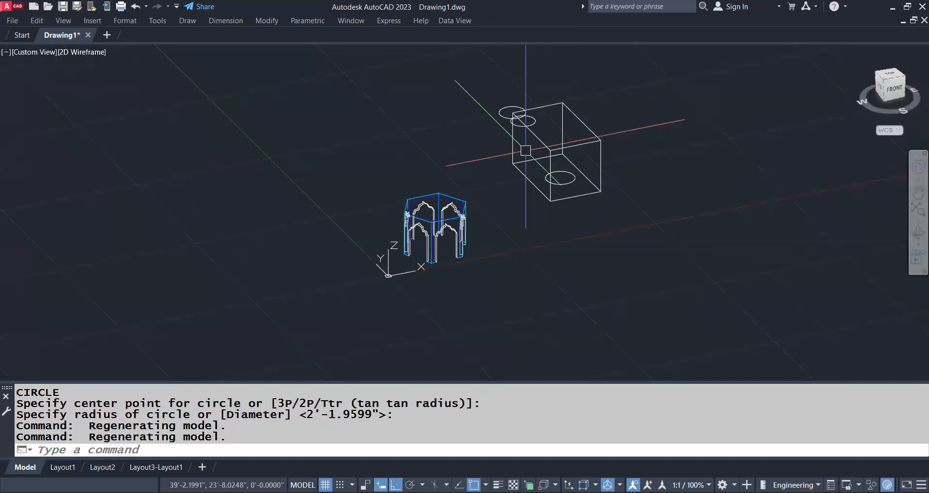
- Align the UCS with the box's top face by three points and draw circles of about 1'-6.4" and 1'-0.6" radius
text(UCS)
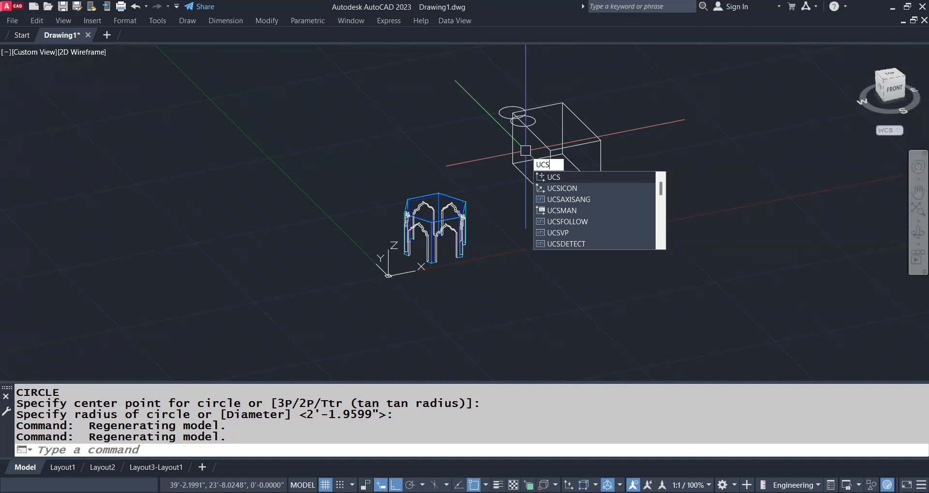
key(Return)
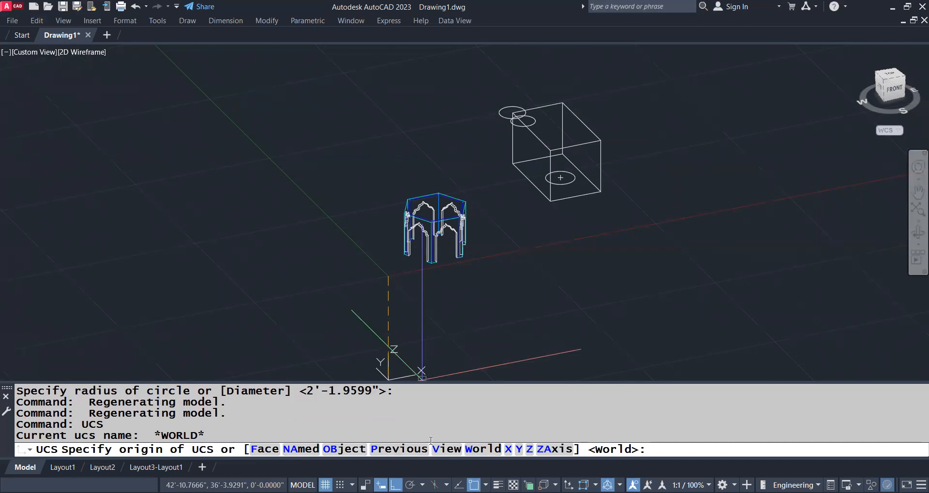
text(3p)
key(Return)
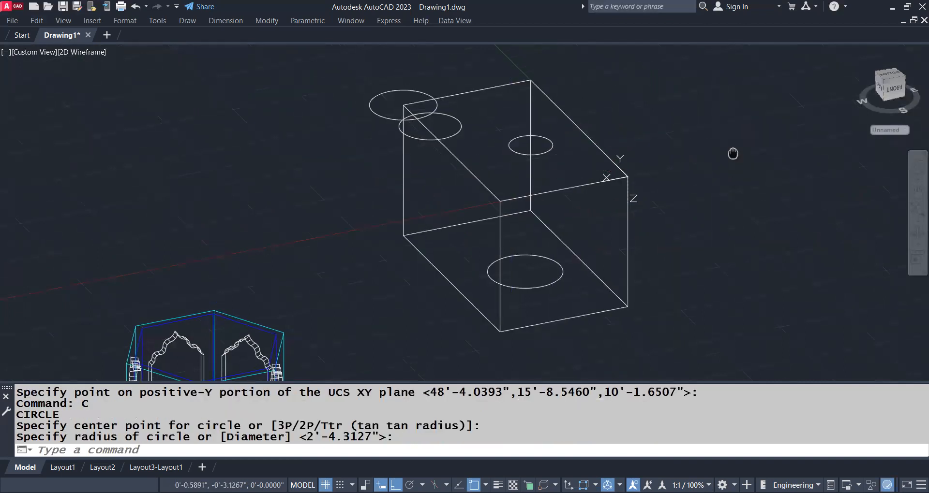
middle_drag(732, 152, 694, 157)
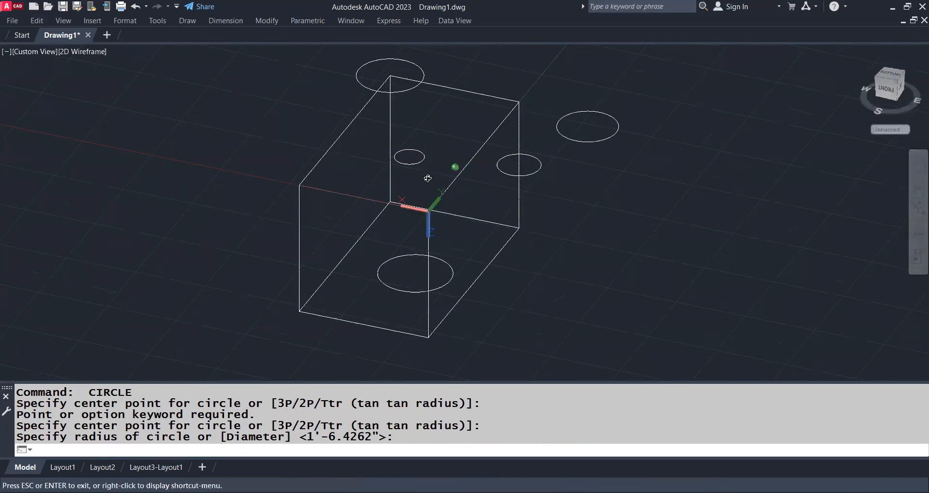
shift+middle_drag(427, 179, 464, 188)
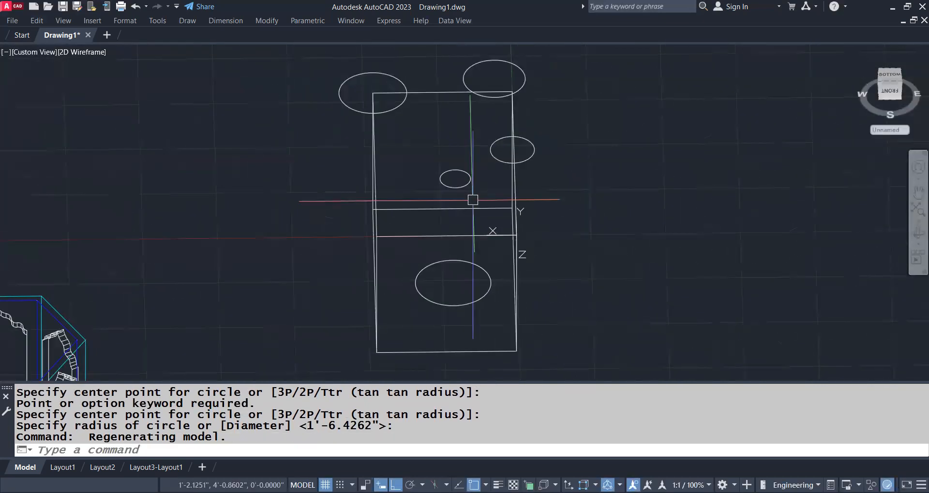
- Align the UCS with the box's short vertical face by three points from its bottom corner, and draw a circle on that face
middle_drag(473, 284, 495, 201)
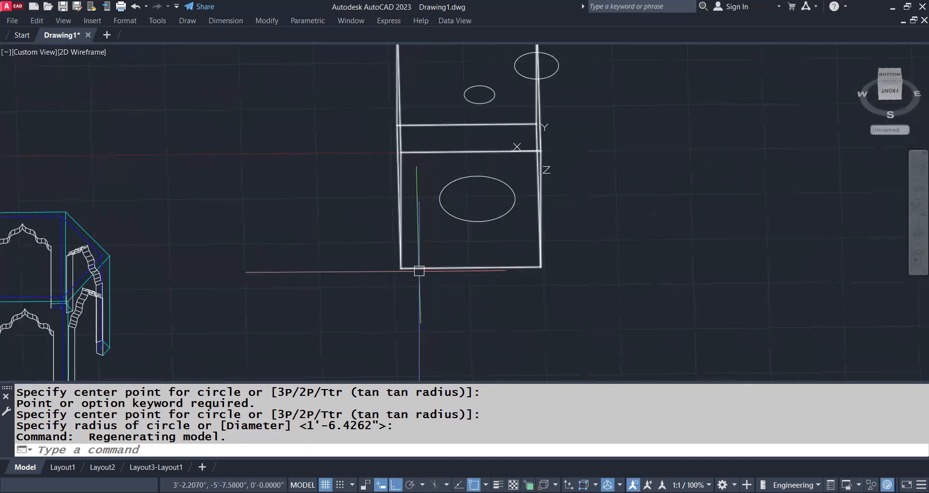
shift+middle_drag(408, 245, 544, 258)
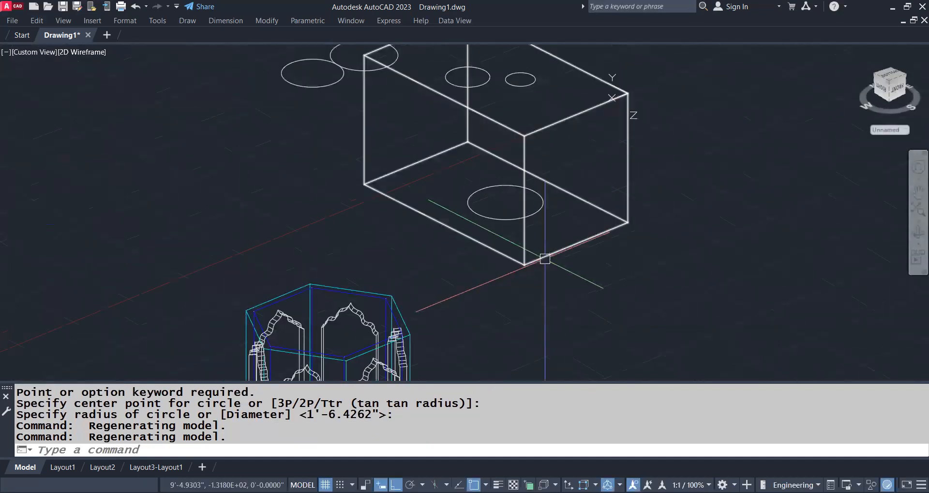
text(UCS)
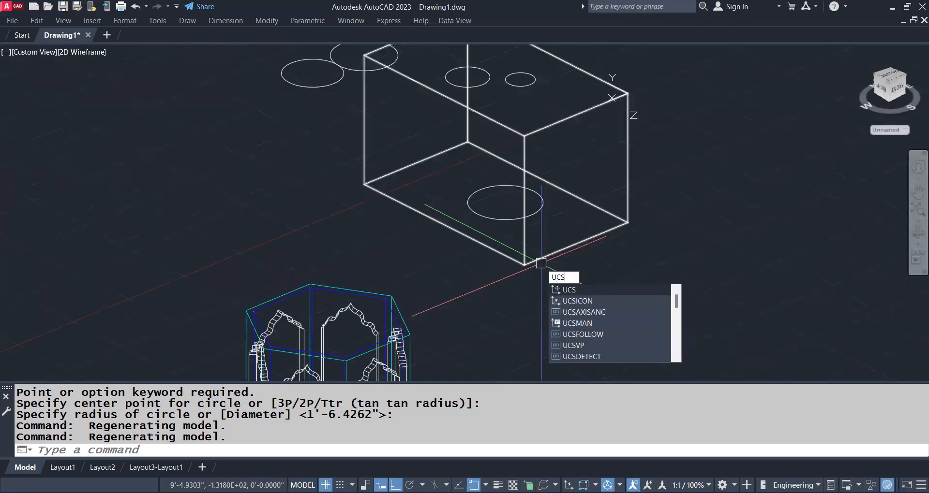
key(Return)
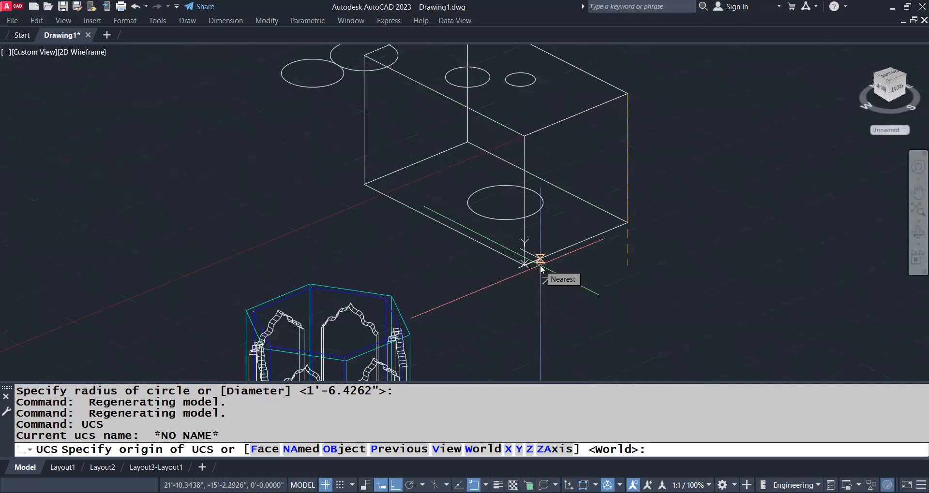
text(3p)
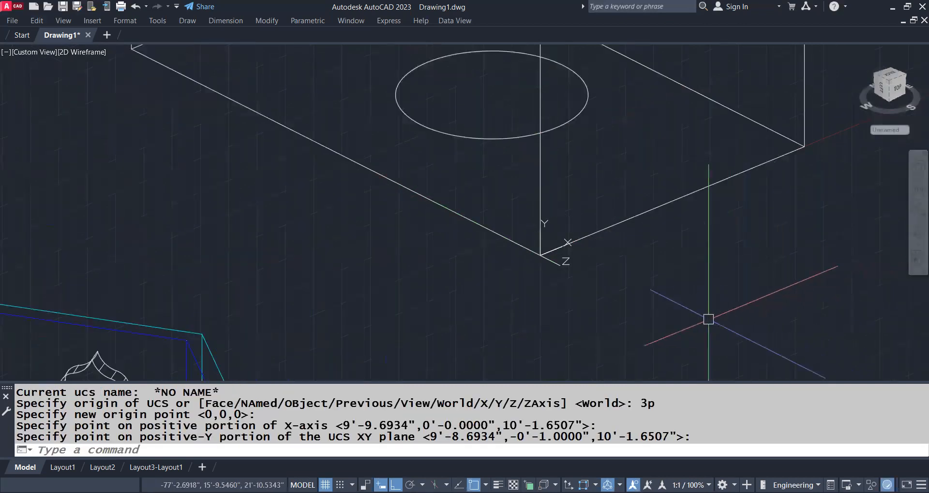
middle_drag(700, 314, 624, 315)
scroll(631, 350, down, 2)
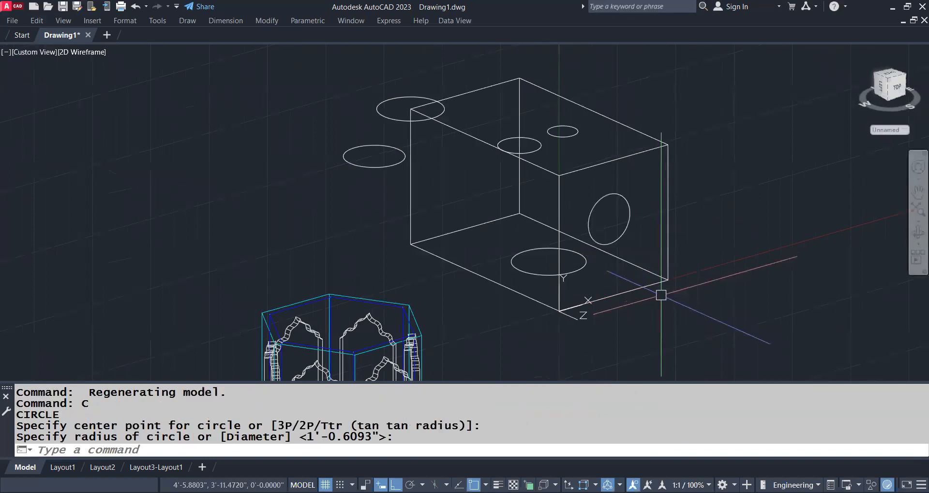
mouse_move(625, 274)
shift+middle_down()
mouse_move(451, 269)
mouse_move(677, 278)
mouse_move(644, 271)
shift+middle_up()
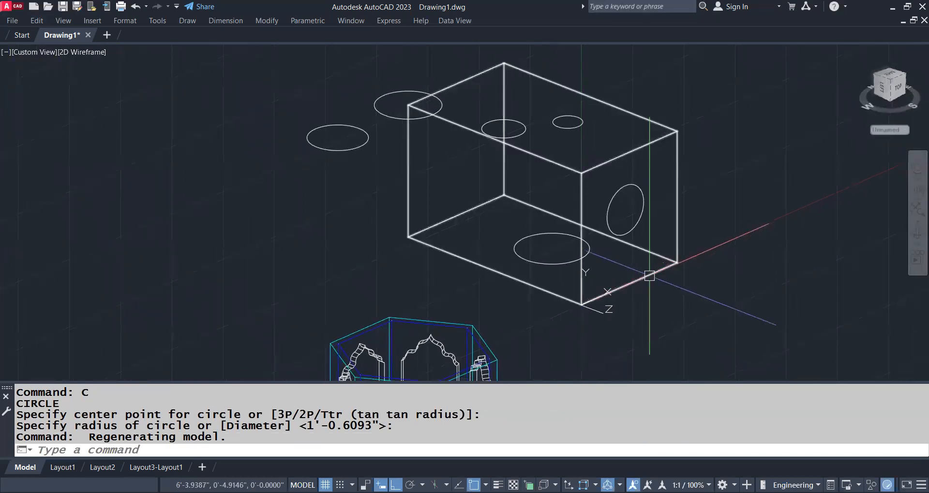
- Restore the World UCS and leave Dynamic UCS turned on
mouse_move(615, 198)
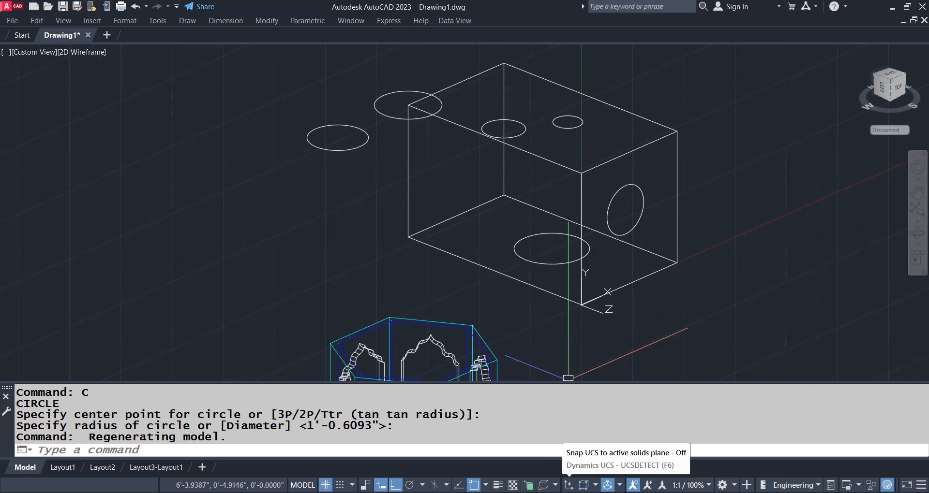
key(F6)
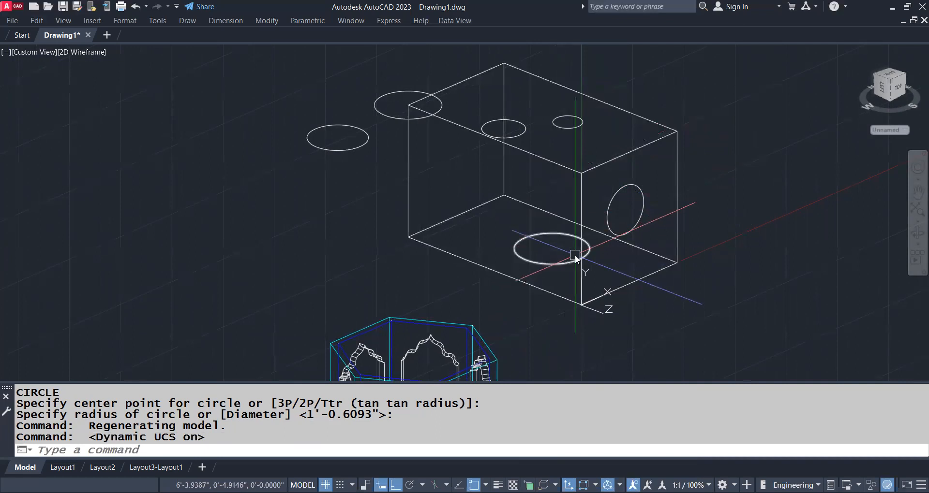
text(UCS)
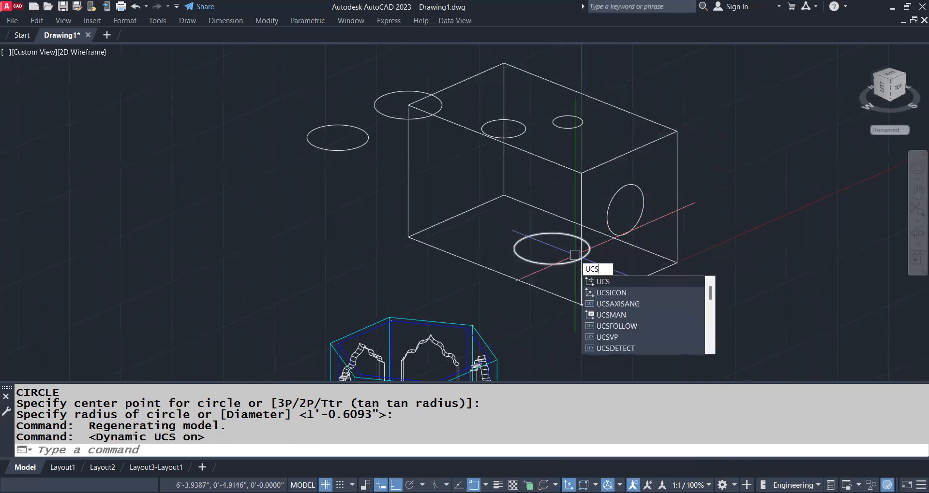
key(Return)
key(Return)
key(F6)
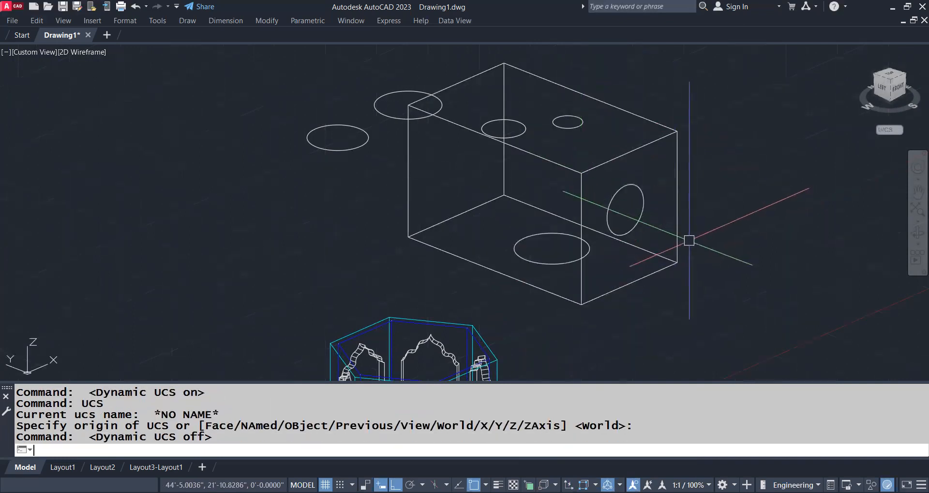
key(F6)
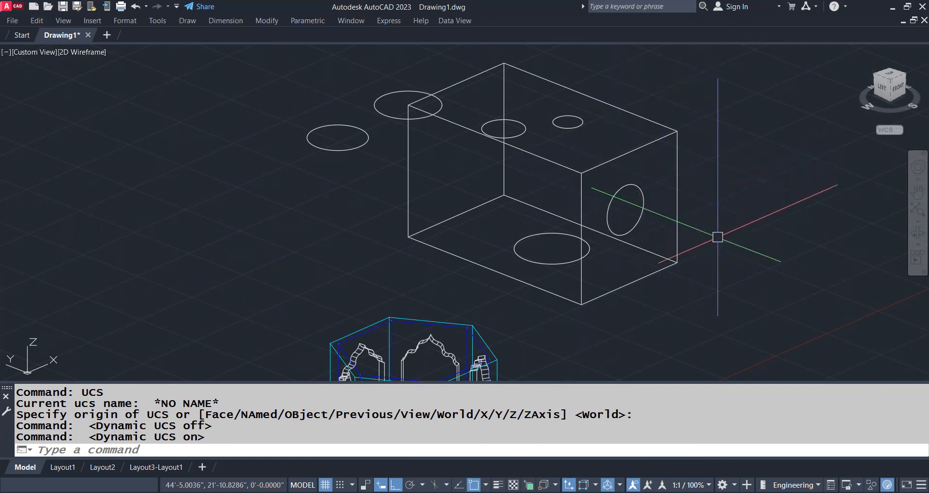
- Draw a rectangle on the box's long vertical face using Dynamic UCS, and orbit the view to check its placement
text(REC)
key(Return)
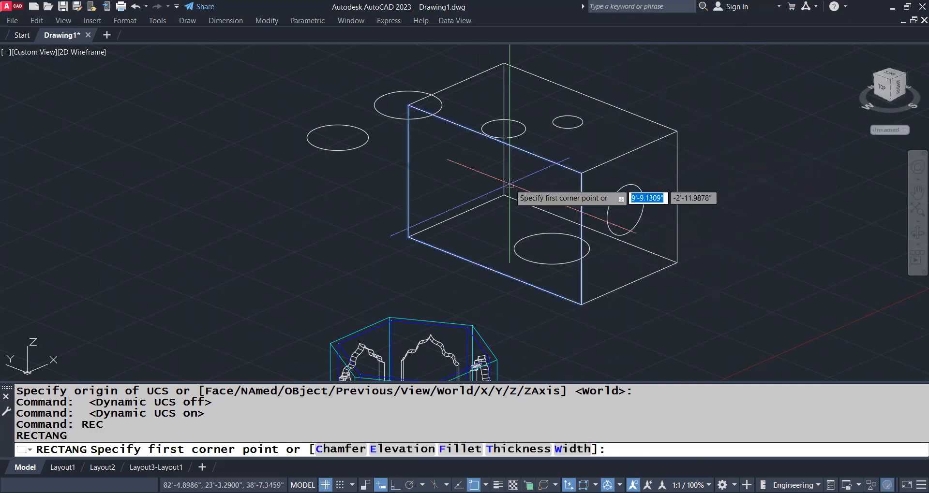
click(535, 186)
click(462, 212)
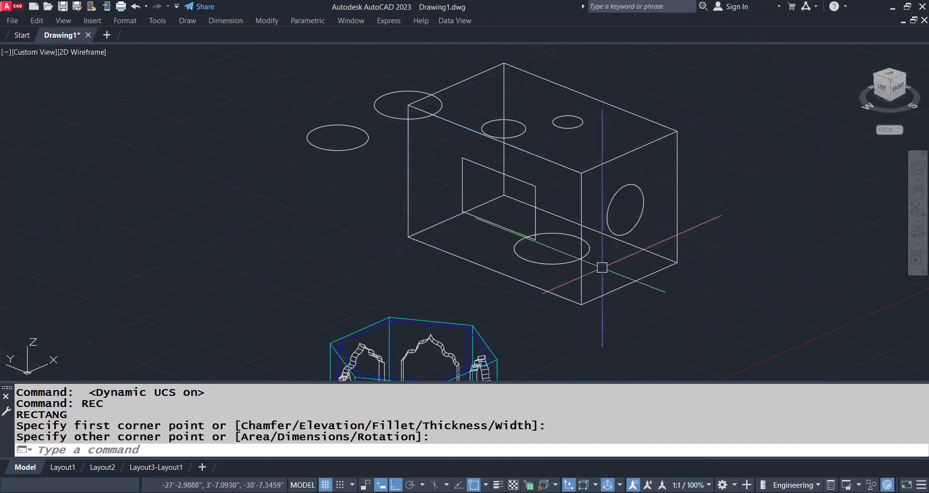
shift+middle_drag(601, 268, 655, 276)
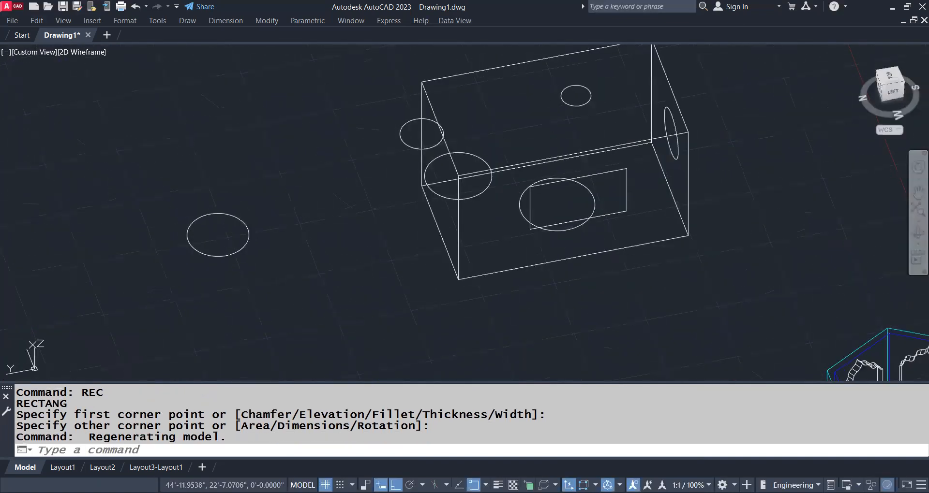